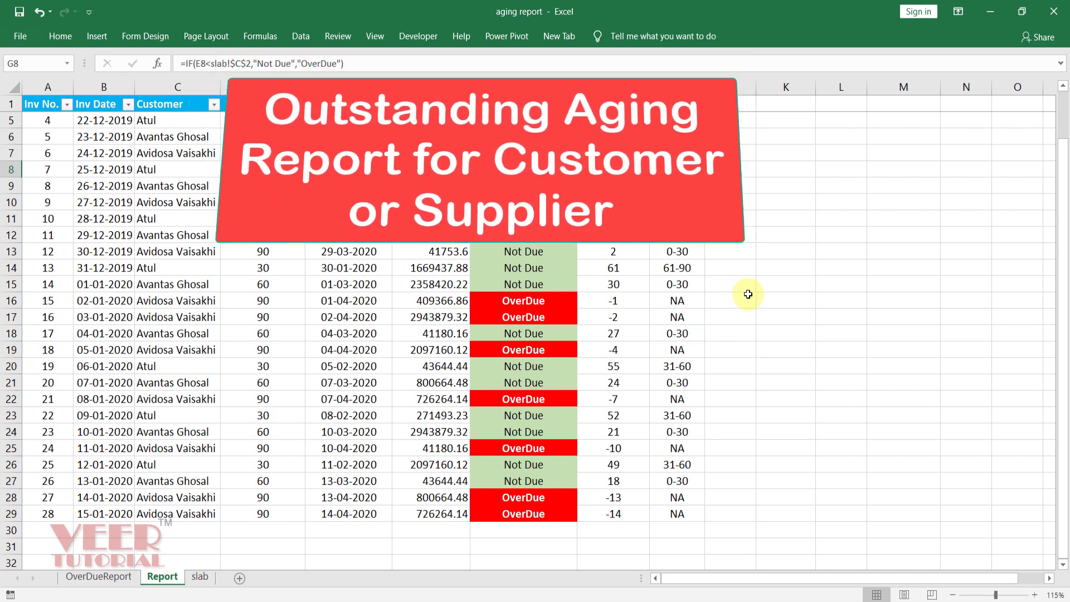
Review the Aging VLOOKUP in I8 and the finished OverDueReport pivot table.
{"action": "scroll", "coordinate": [746, 294], "scroll_direction": "up", "scroll_amount": 1}
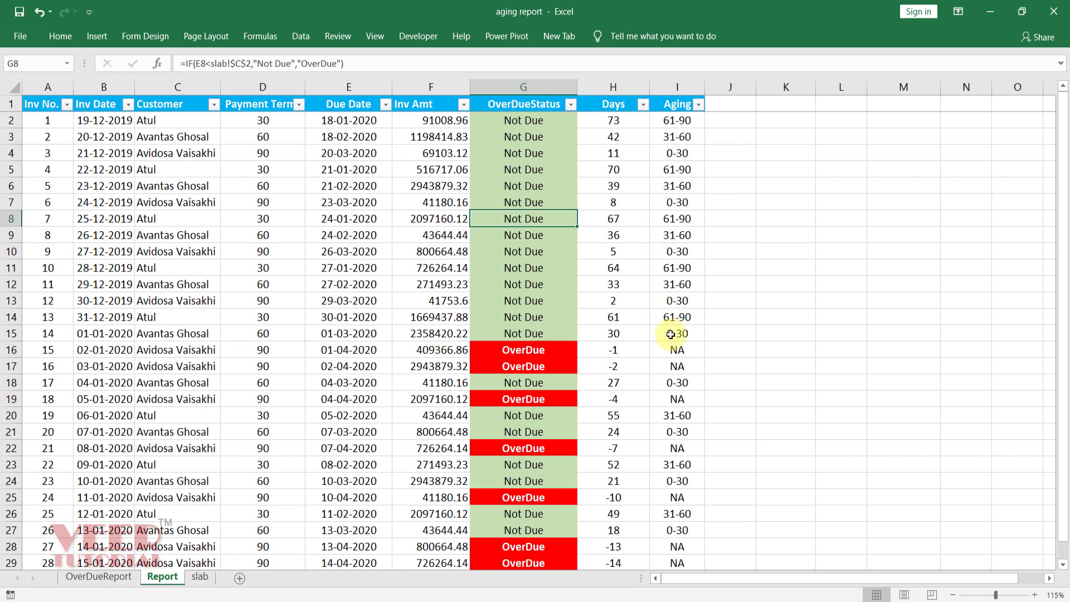
{"action": "left_click", "coordinate": [674, 226]}
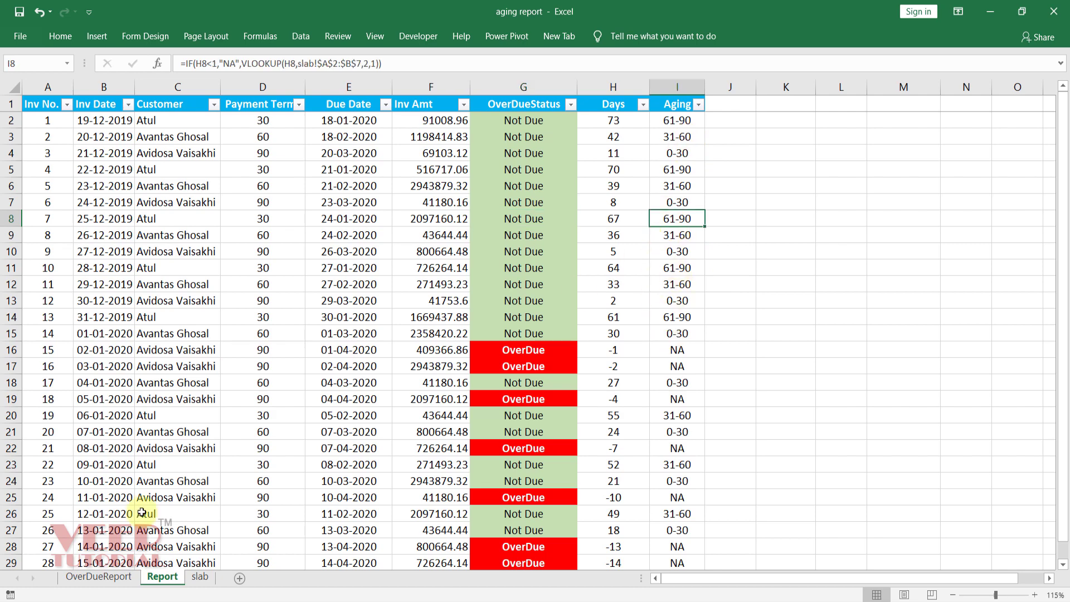
{"action": "left_click", "coordinate": [99, 577]}
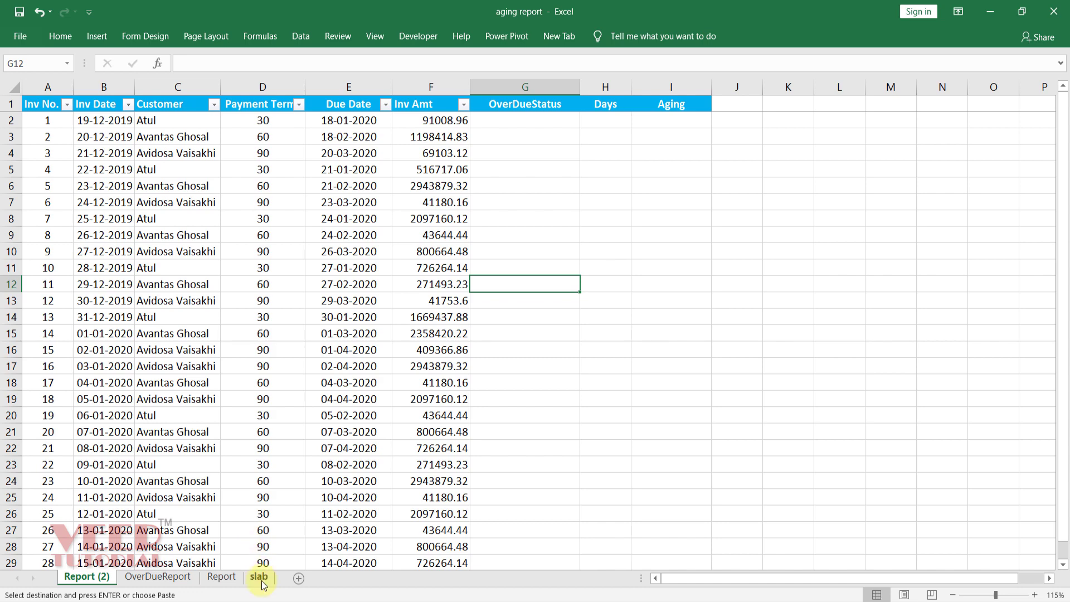
Look over the slab sheet's day-slab table and the basis date 31-03-2020 in C2.
{"action": "left_click", "coordinate": [260, 578]}
{"action": "left_click", "coordinate": [425, 366]}
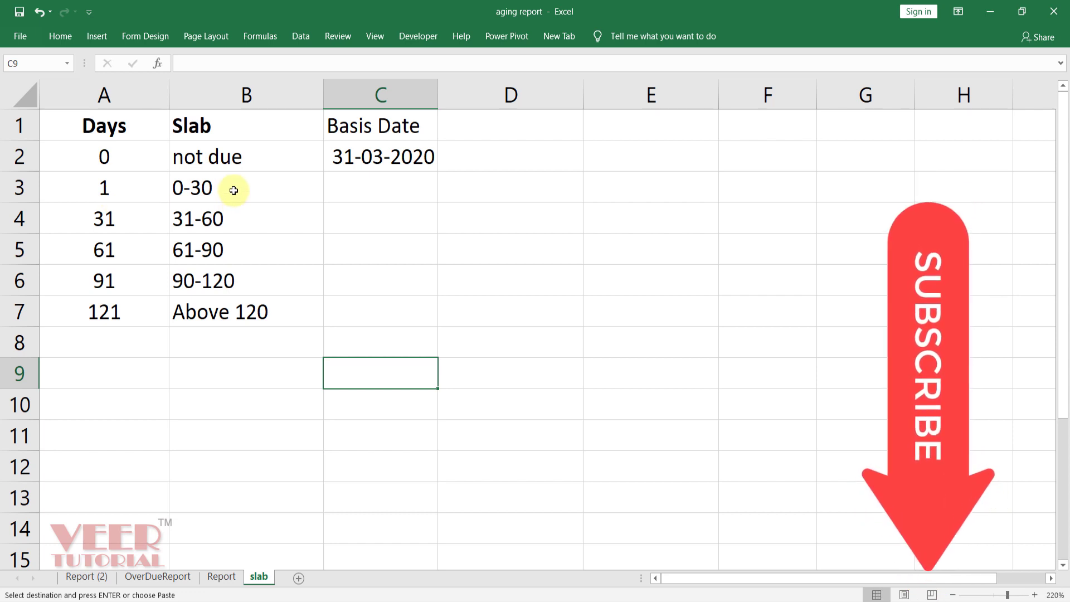
{"action": "left_click", "coordinate": [363, 161]}
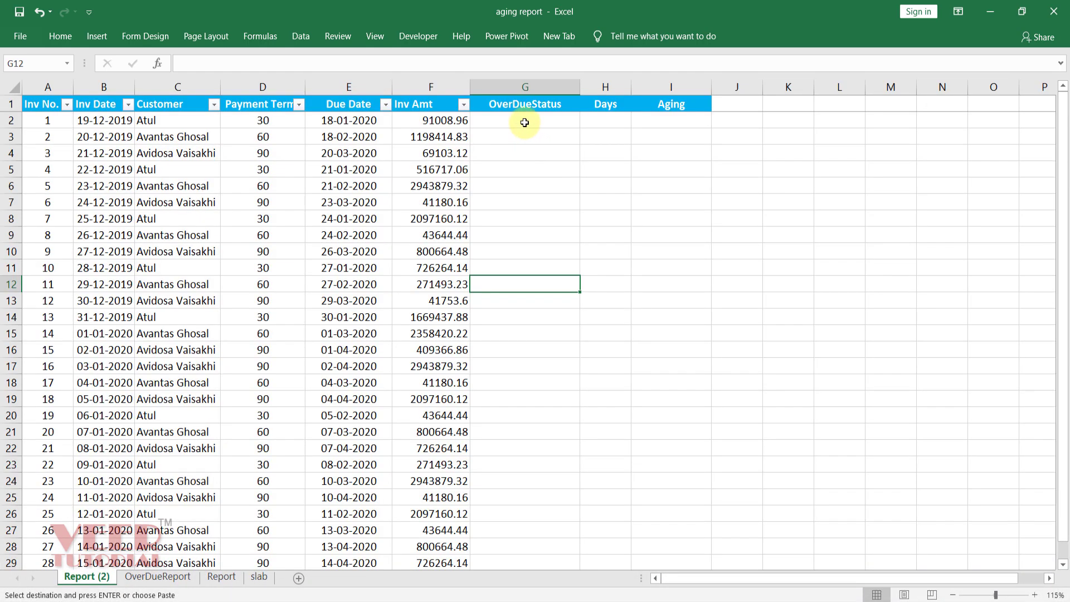
Enter =IF(E2<slab!$C$2,"NotDue","OverDue") in G2 of Report (2).
{"action": "left_click", "coordinate": [524, 123]}
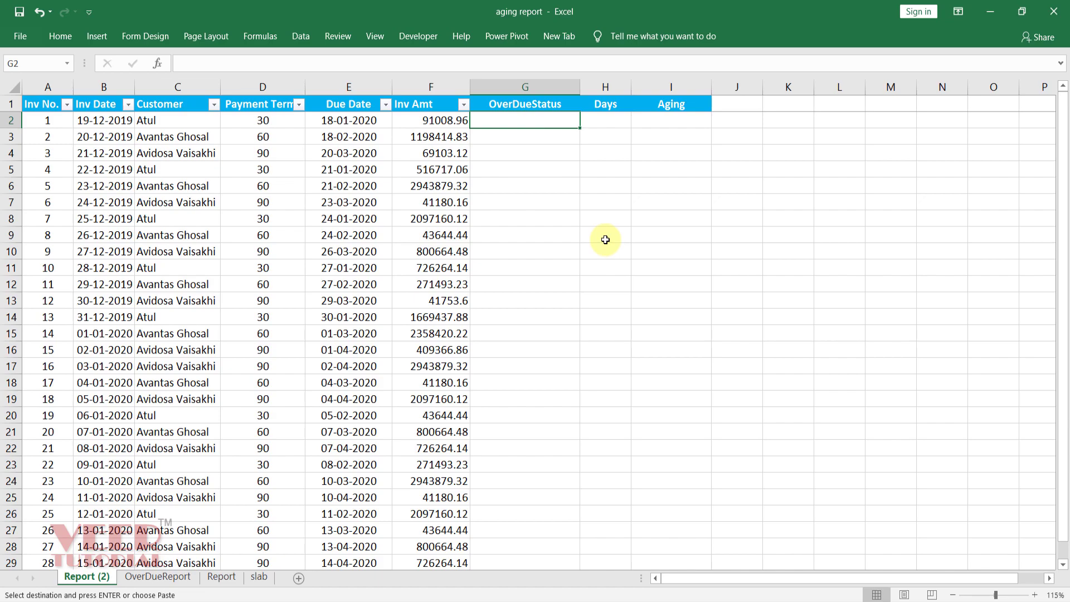
{"action": "type", "text": "=IF("}
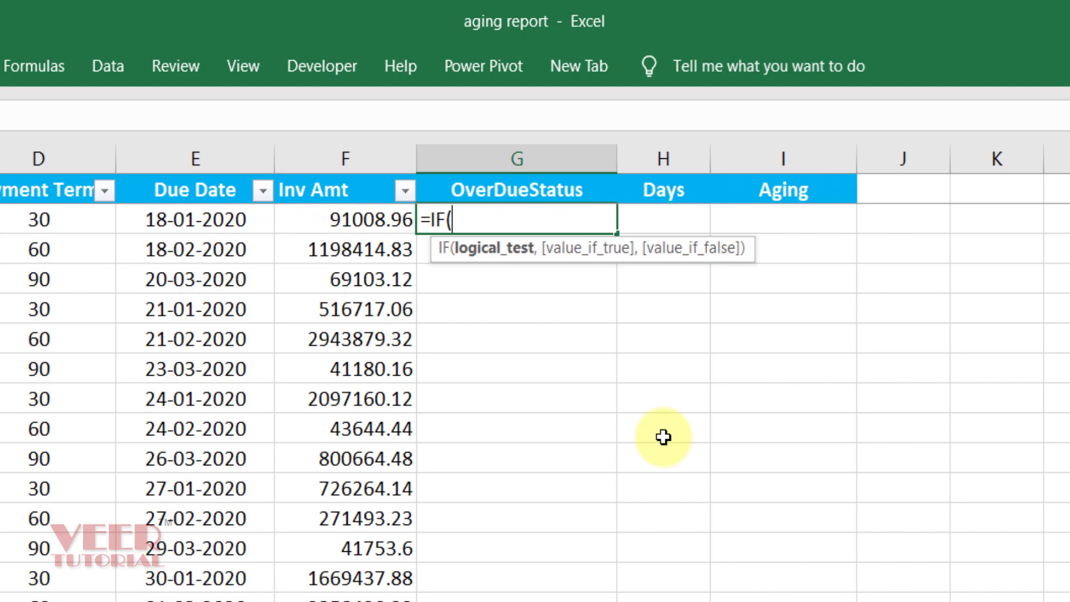
{"action": "key", "text": "Left"}
{"action": "key", "text": "Left"}
{"action": "key", "text": "Left"}
{"action": "key", "text": "Right"}
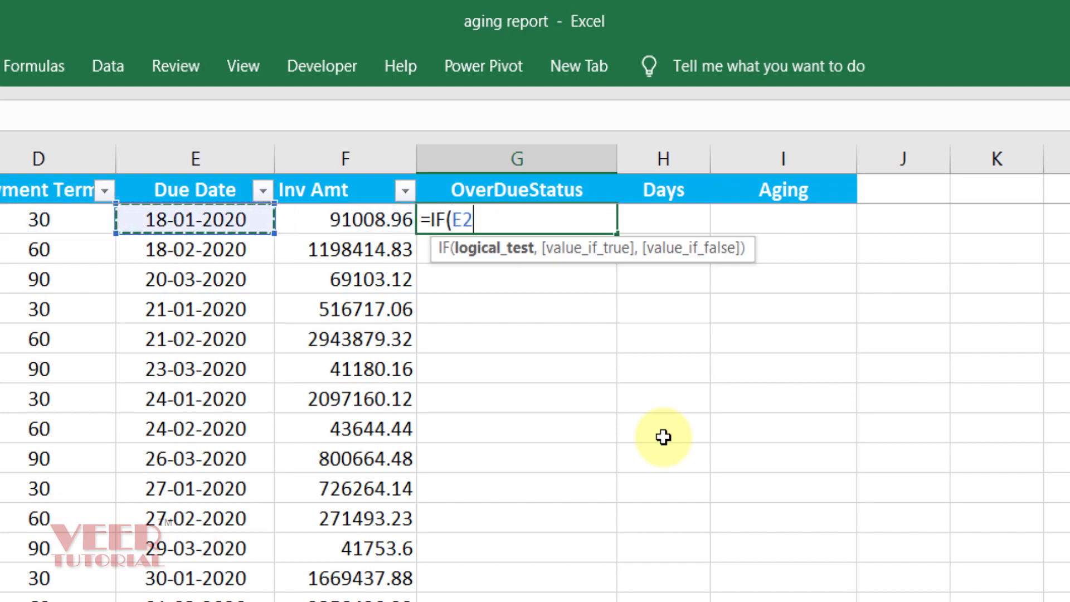
{"action": "type", "text": "<"}
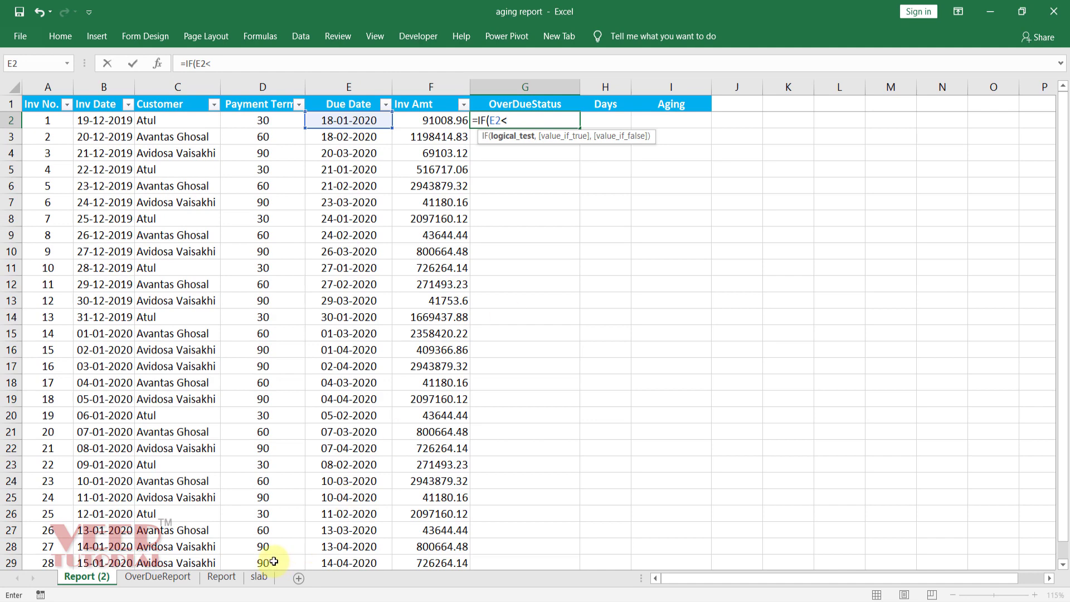
{"action": "left_click", "coordinate": [259, 576]}
{"action": "left_click", "coordinate": [380, 151]}
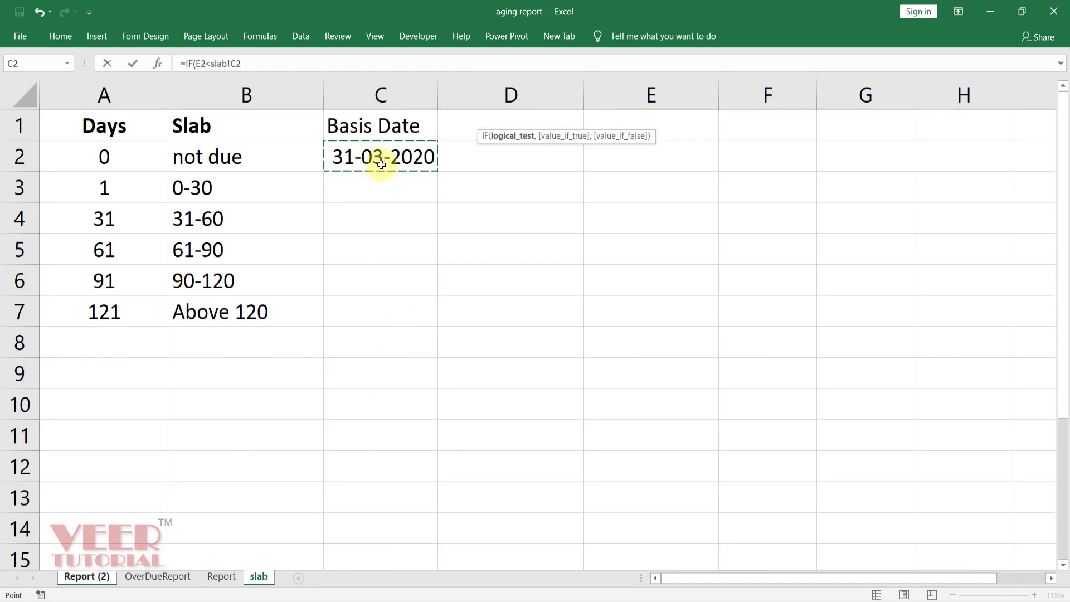
{"action": "key", "text": "F4"}
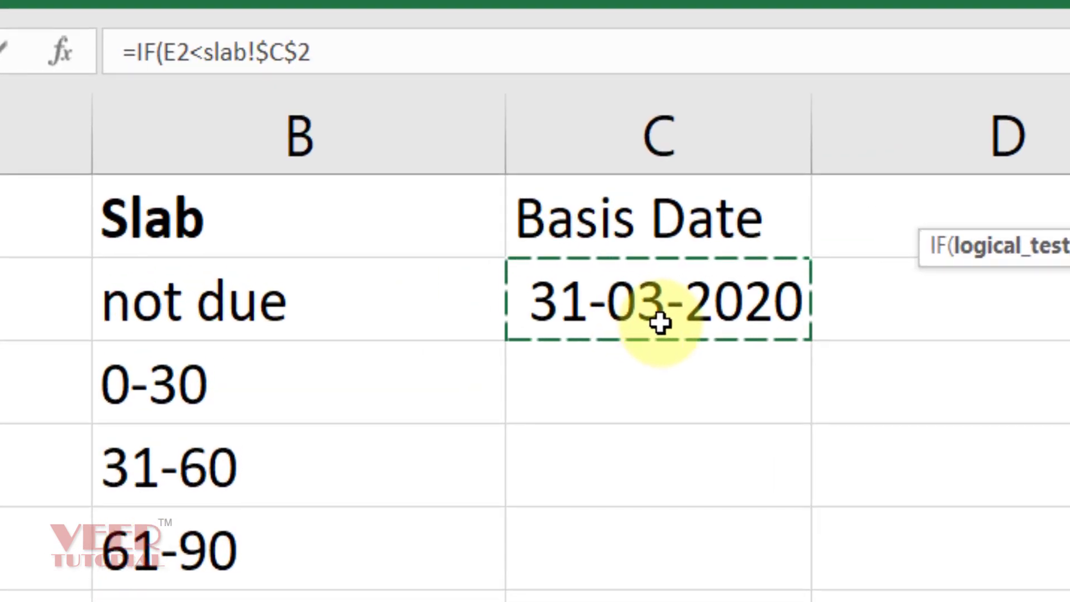
{"action": "type", "text": ","}
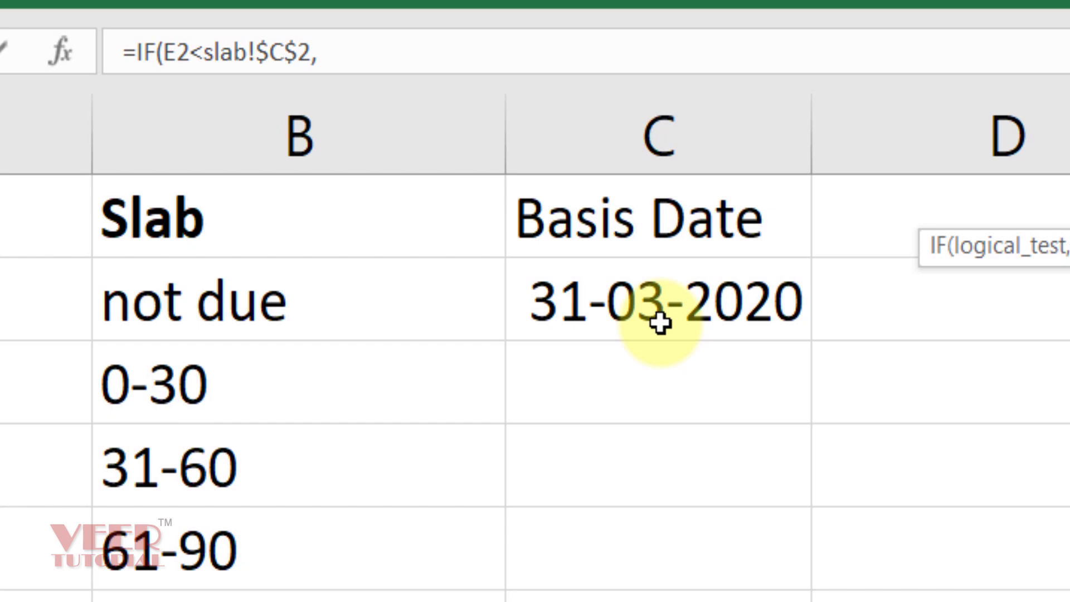
{"action": "type", "text": "\"Not"}
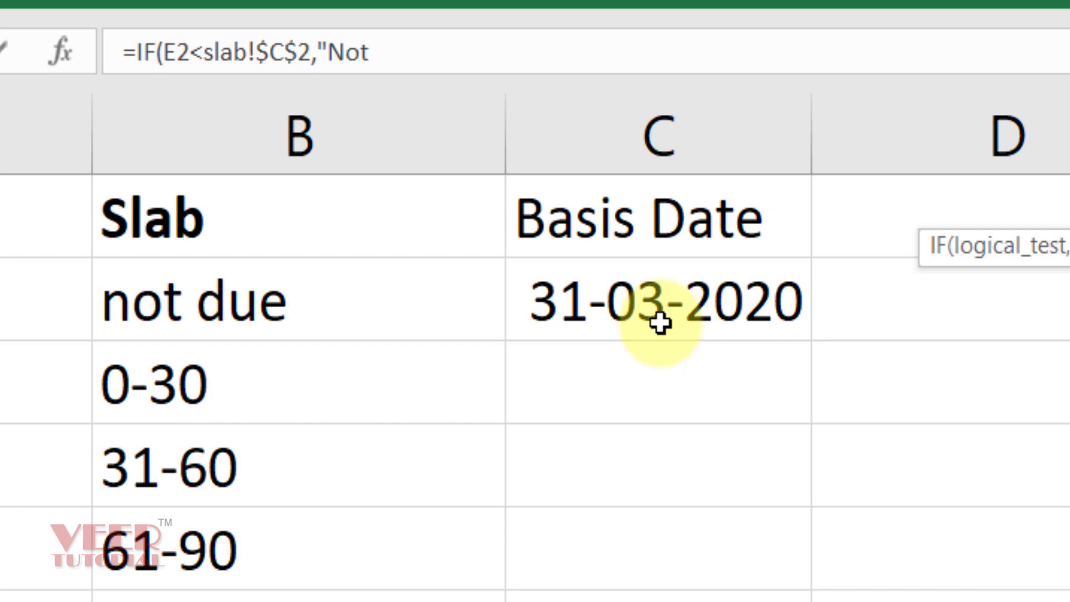
{"action": "type", "text": "Due"}
{"action": "type", "text": "\""}
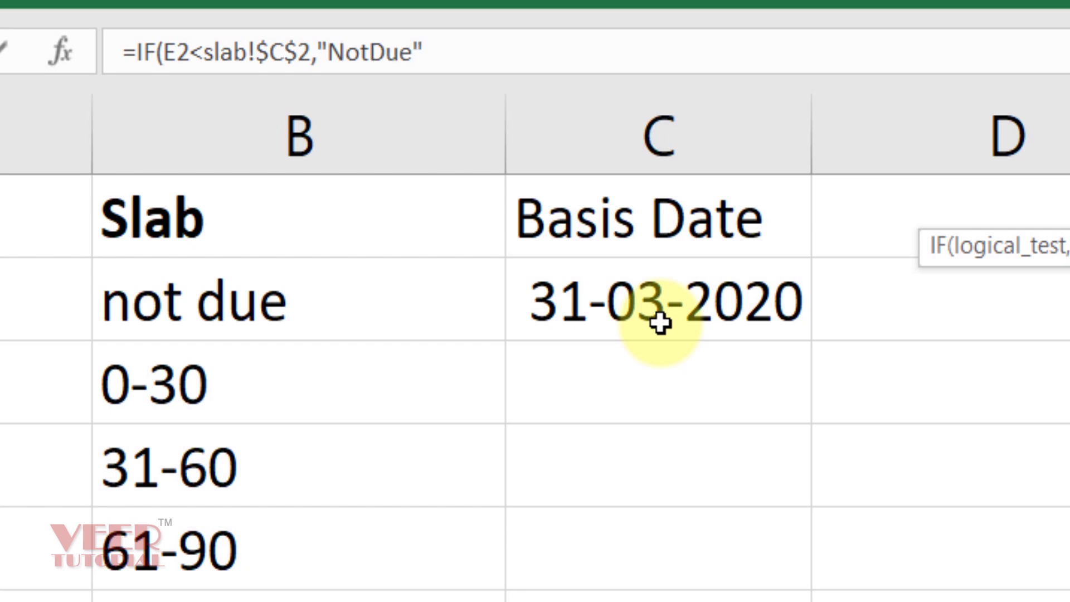
{"action": "type", "text": ","}
{"action": "type", "text": "\"O"}
{"action": "type", "text": "verDue\")"}
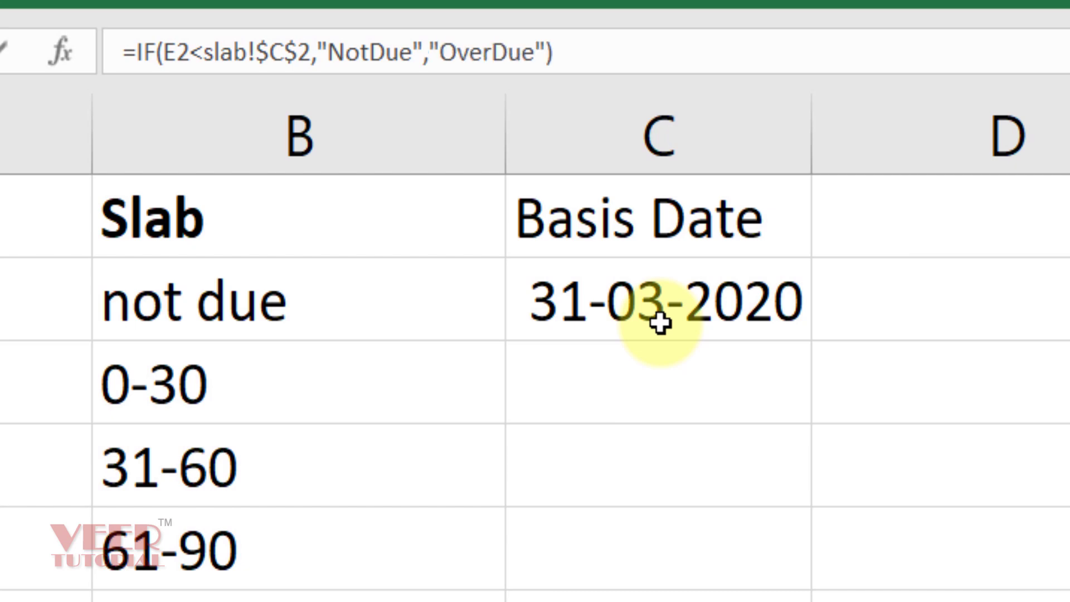
{"action": "key", "text": "Return"}
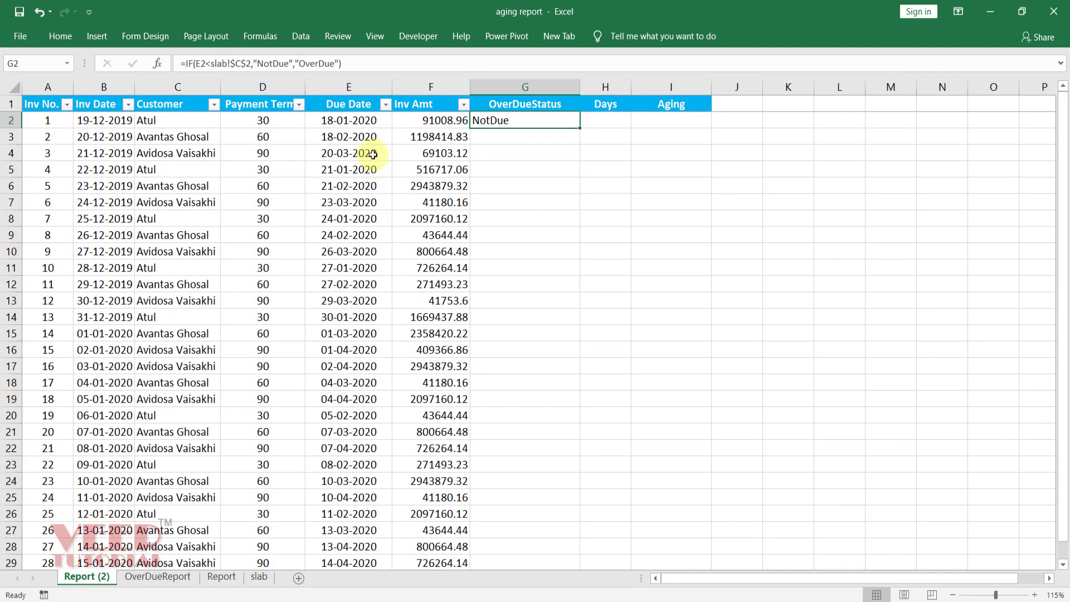
{"action": "left_click", "coordinate": [351, 121]}
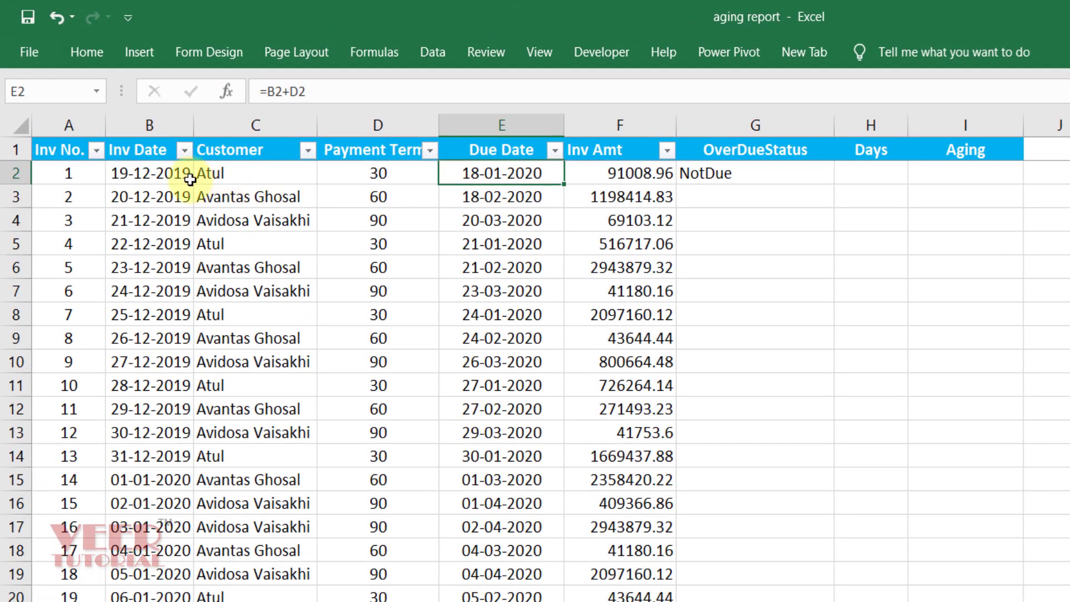
{"action": "left_click", "coordinate": [147, 173]}
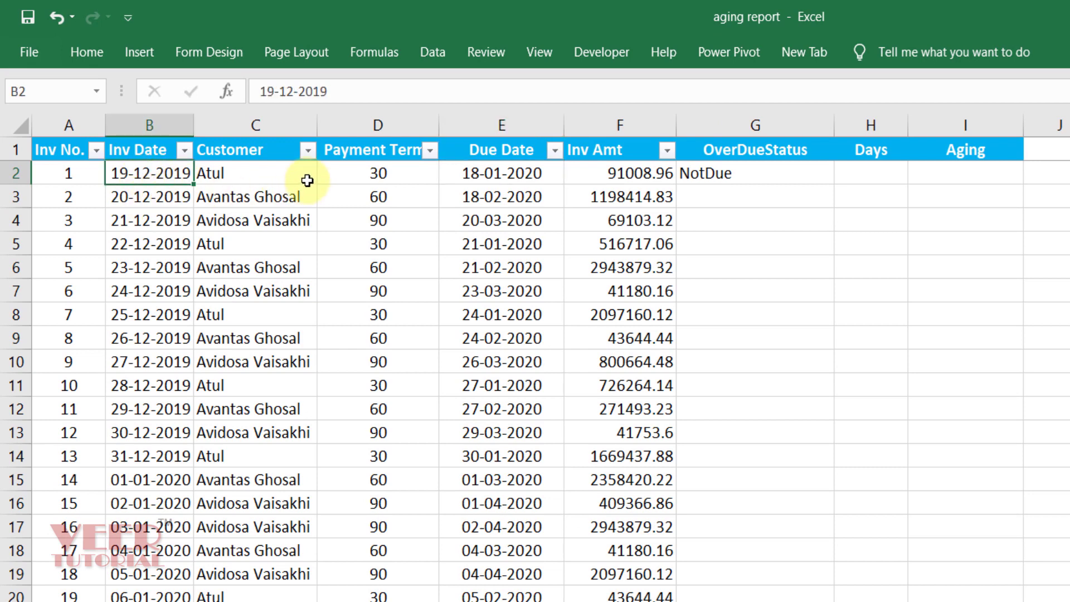
{"action": "left_click", "coordinate": [390, 181]}
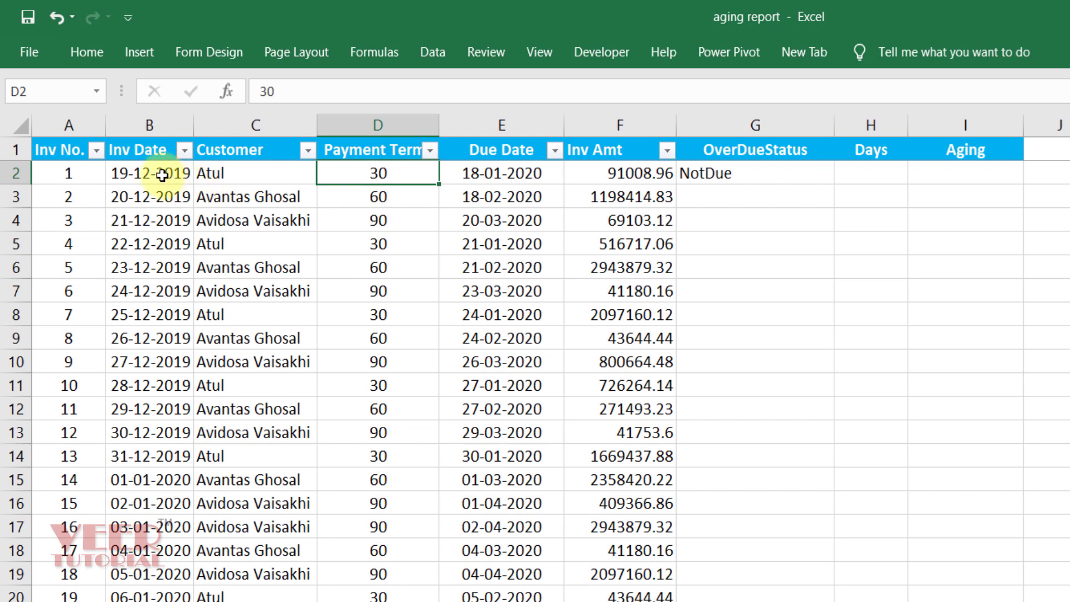
{"action": "left_click", "coordinate": [508, 176]}
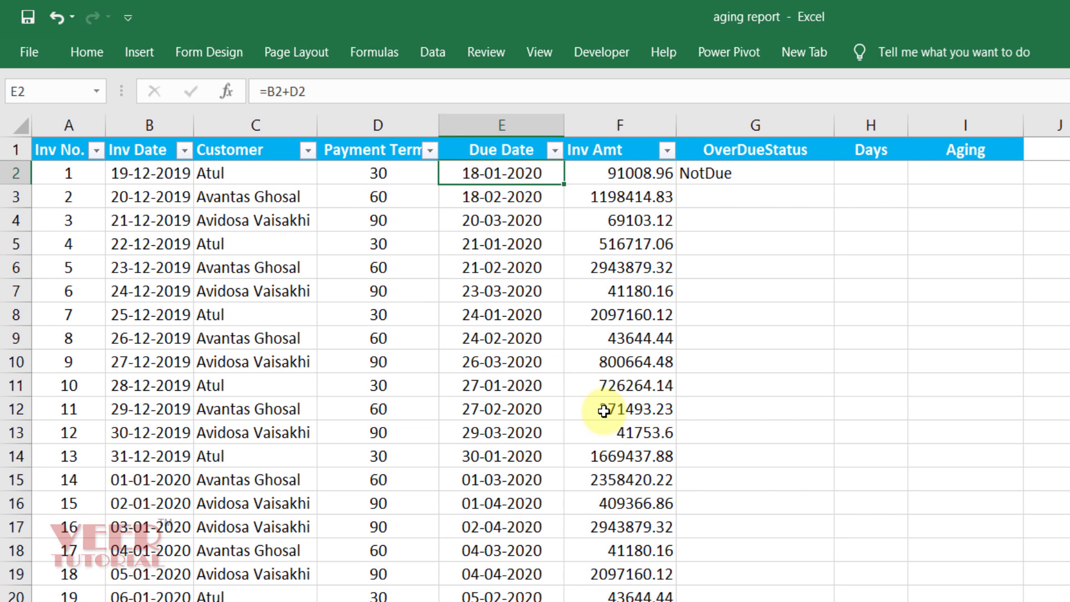
{"action": "left_click", "coordinate": [741, 175]}
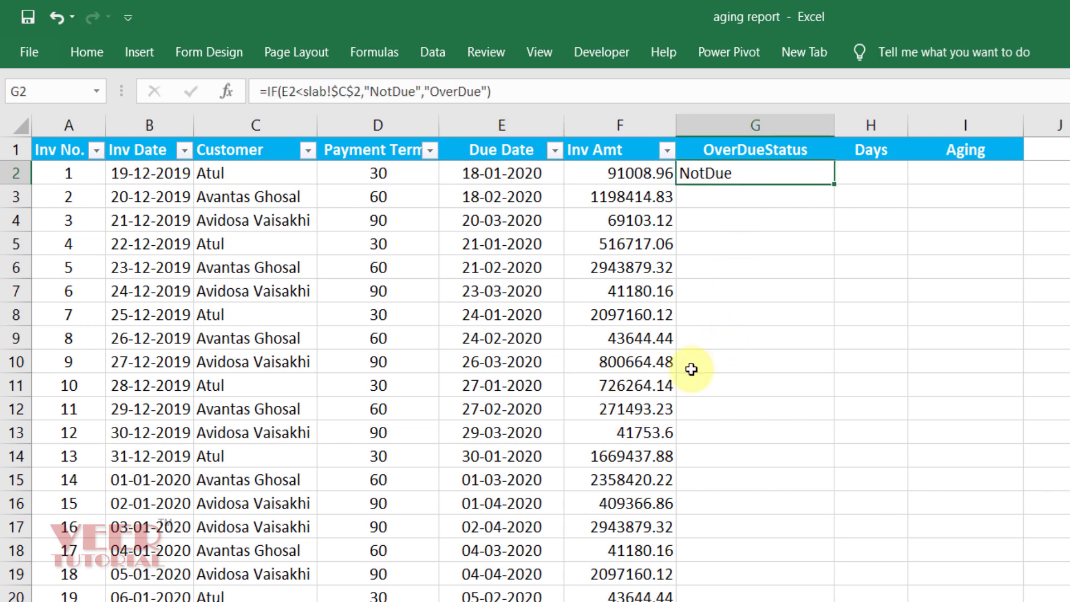
Flip G2's comparison to greater-than: =IF(E2>slab!$C$2,"NotDue","OverDue").
{"action": "left_click", "coordinate": [304, 92]}
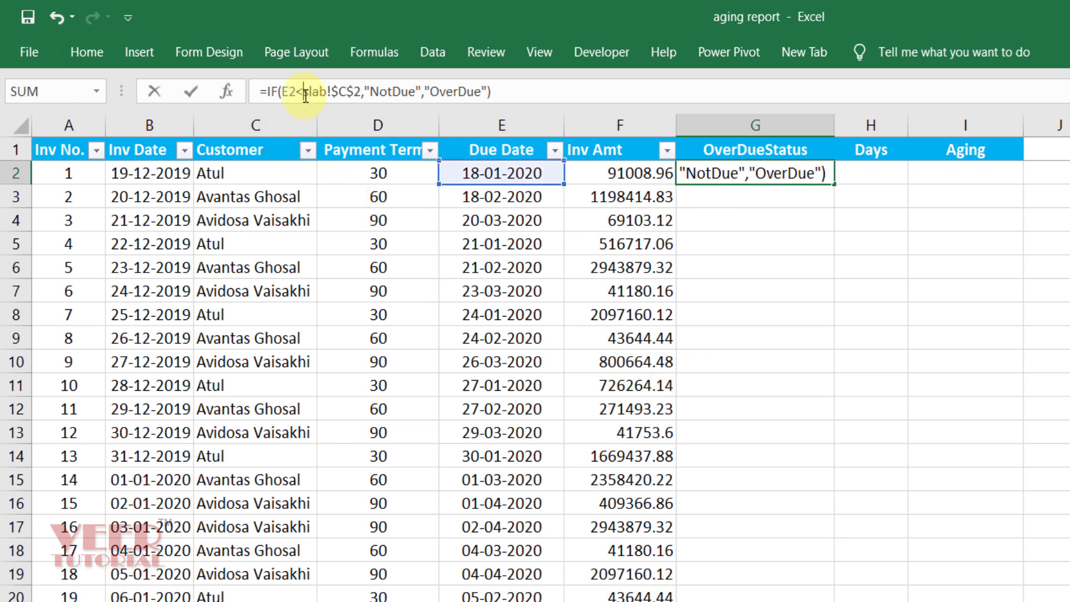
{"action": "key", "text": "Right"}
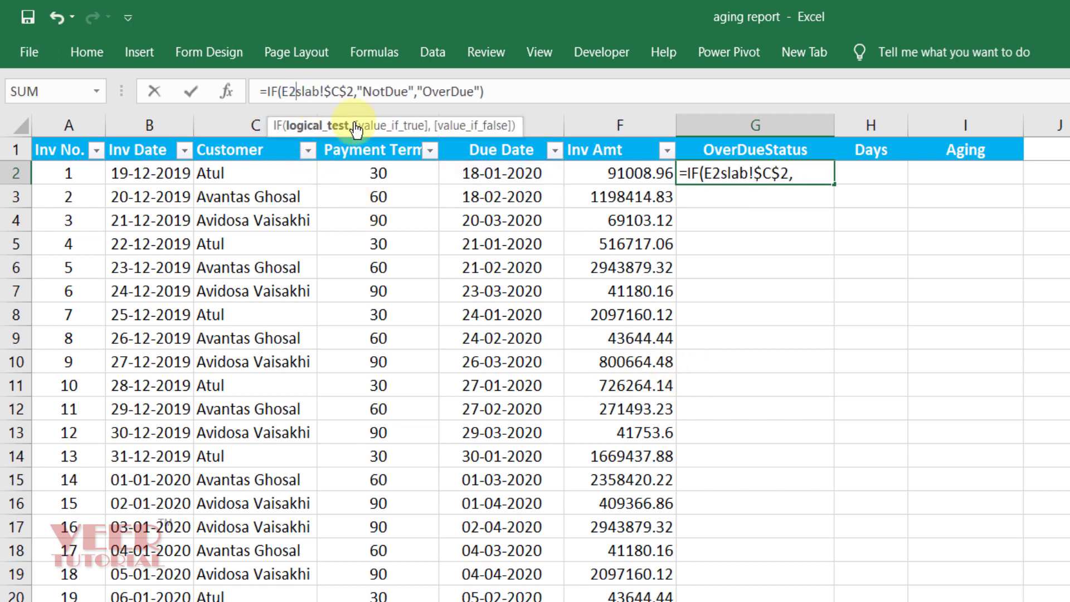
{"action": "key", "text": "BackSpace"}
{"action": "type", "text": ">"}
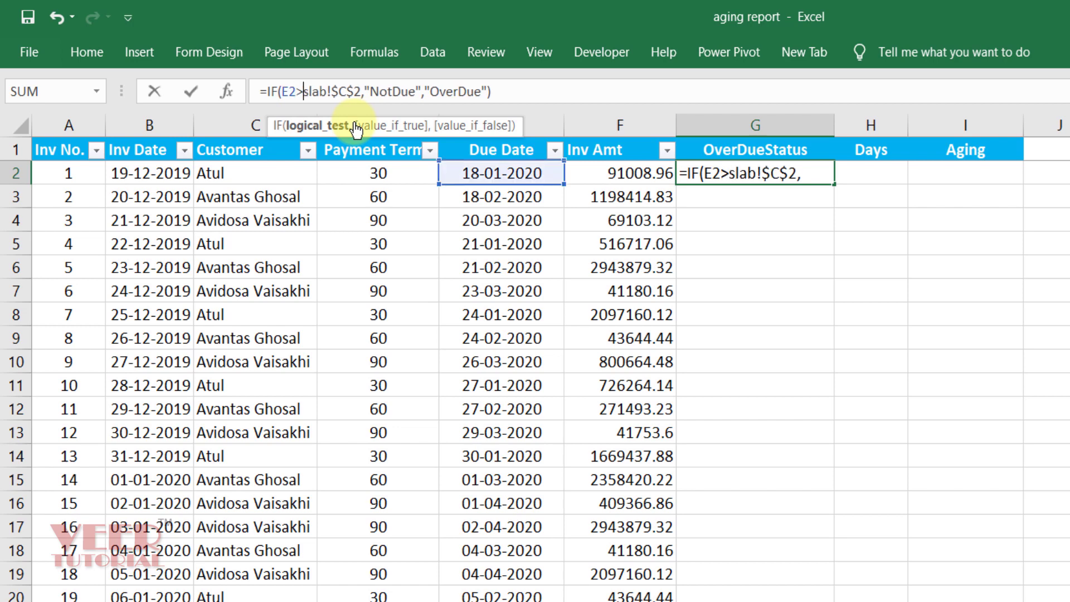
{"action": "key", "text": "ctrl+Return"}
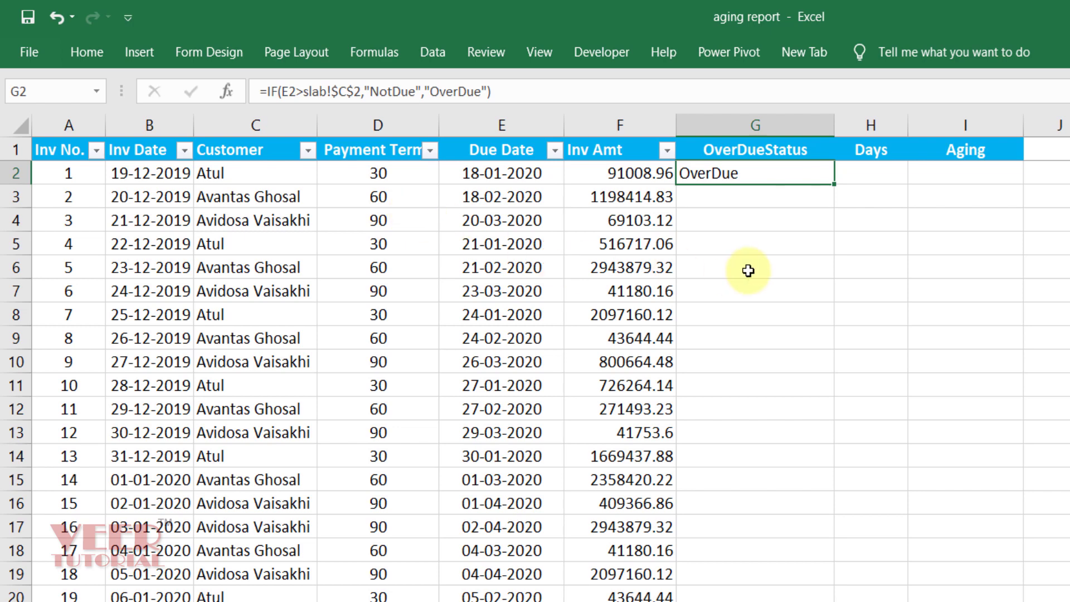
Copy the status formula down every invoice row and select column G.
{"action": "double_click", "coordinate": [835, 186]}
{"action": "left_click", "coordinate": [754, 368]}
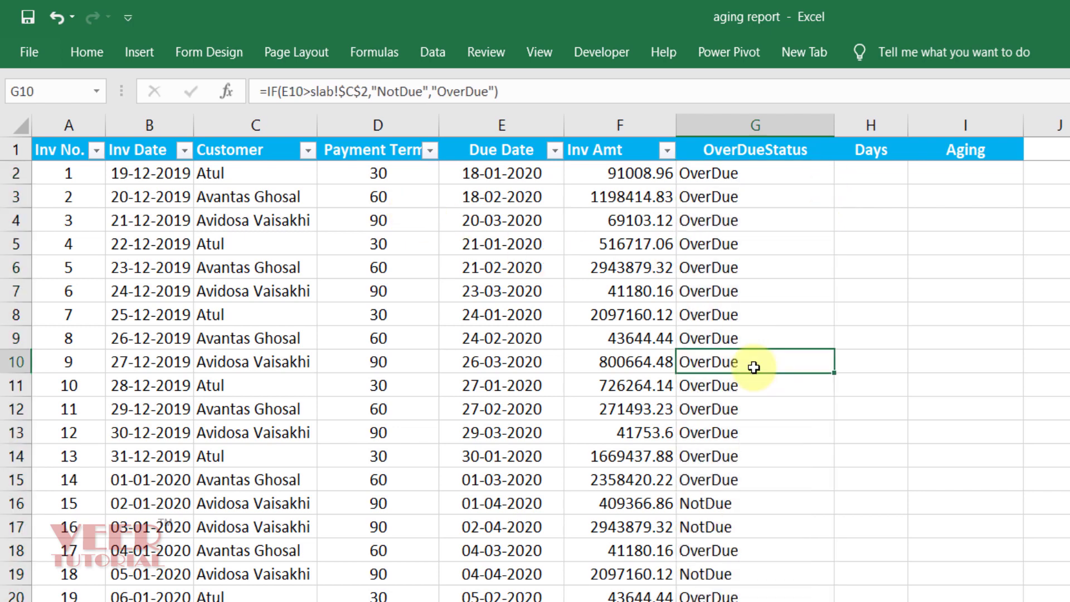
{"action": "scroll", "coordinate": [755, 368], "scroll_direction": "down", "scroll_amount": 1}
{"action": "scroll", "coordinate": [753, 379], "scroll_direction": "down", "scroll_amount": 2}
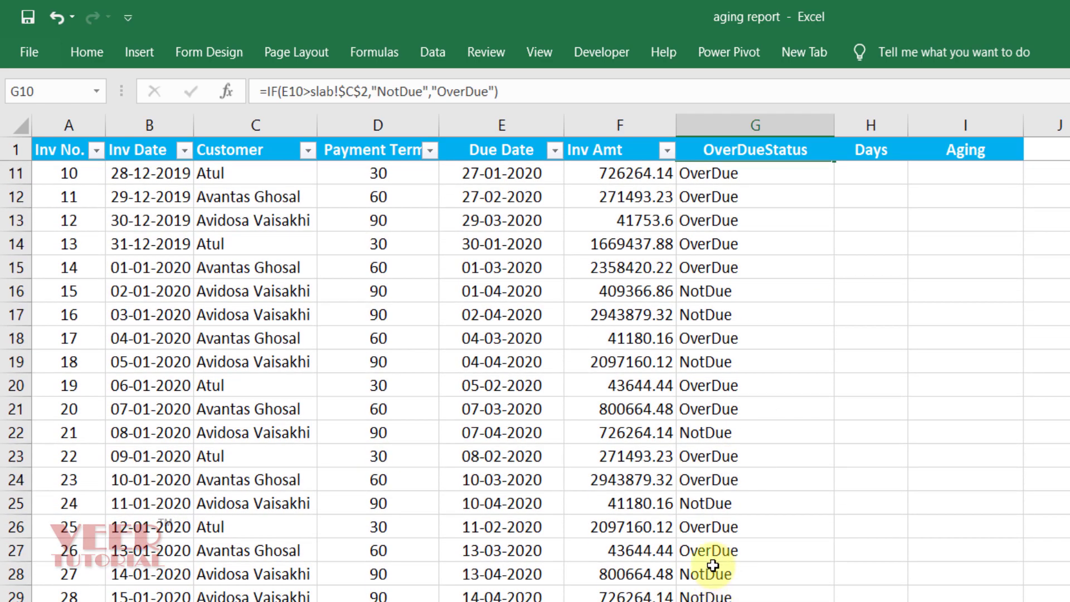
{"action": "scroll", "coordinate": [744, 368], "scroll_direction": "up", "scroll_amount": 3}
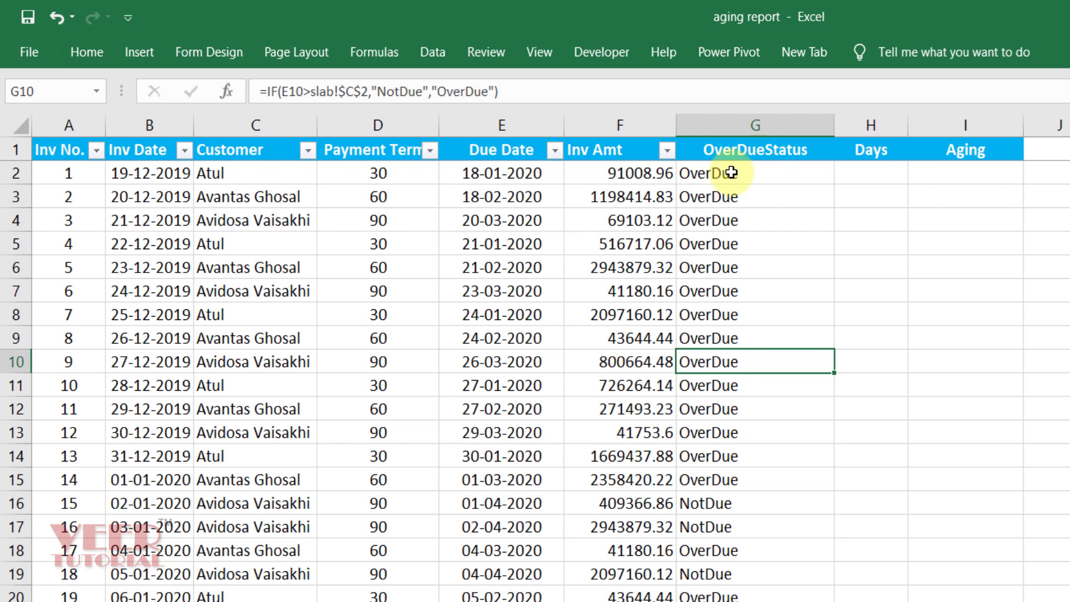
{"action": "left_click", "coordinate": [765, 125]}
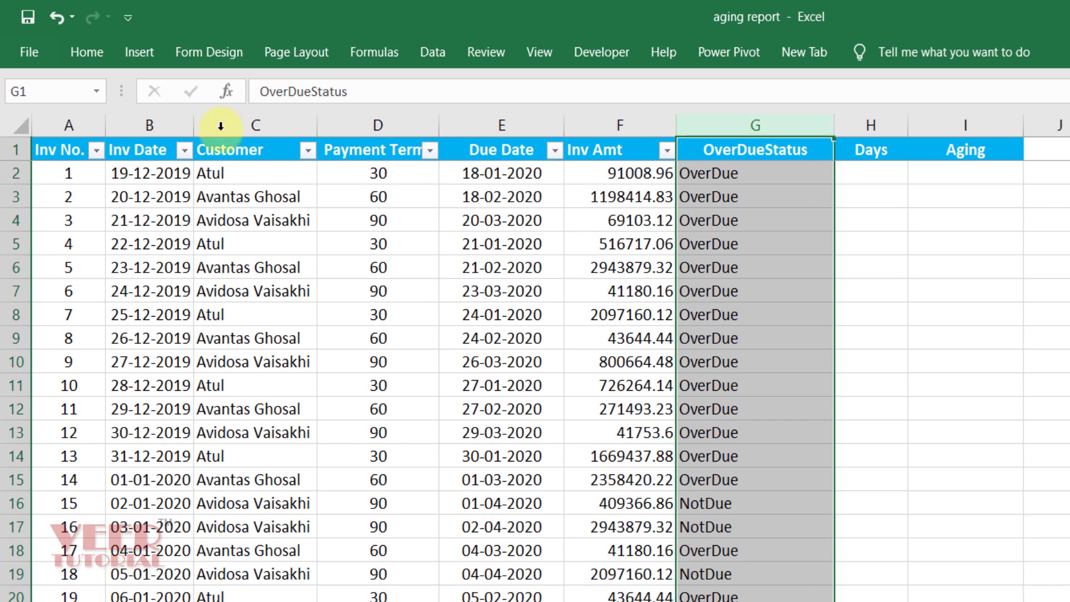
Start a new conditional formatting rule for cells containing the specific text 'OverDue'.
{"action": "left_click", "coordinate": [88, 52]}
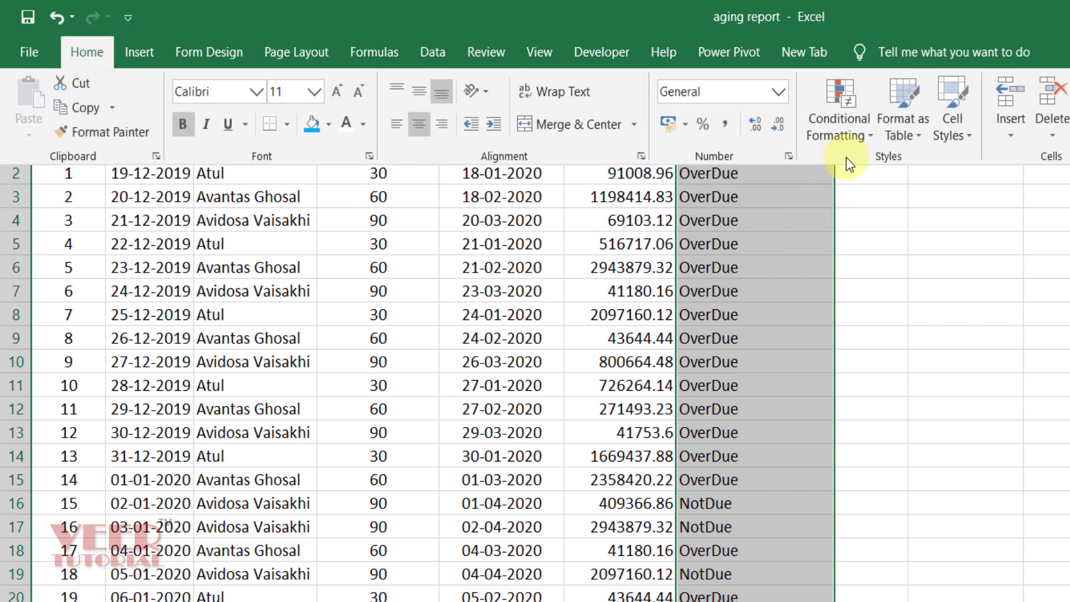
{"action": "left_click", "coordinate": [846, 129]}
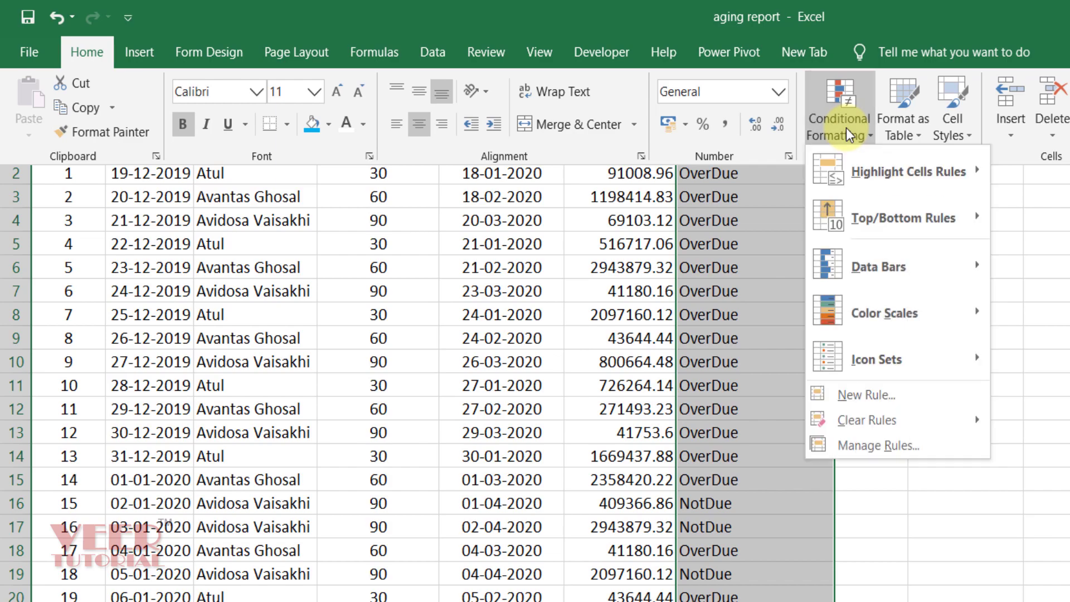
{"action": "left_click", "coordinate": [854, 395]}
{"action": "left_click_drag", "start_coordinate": [479, 218], "coordinate": [852, 167]}
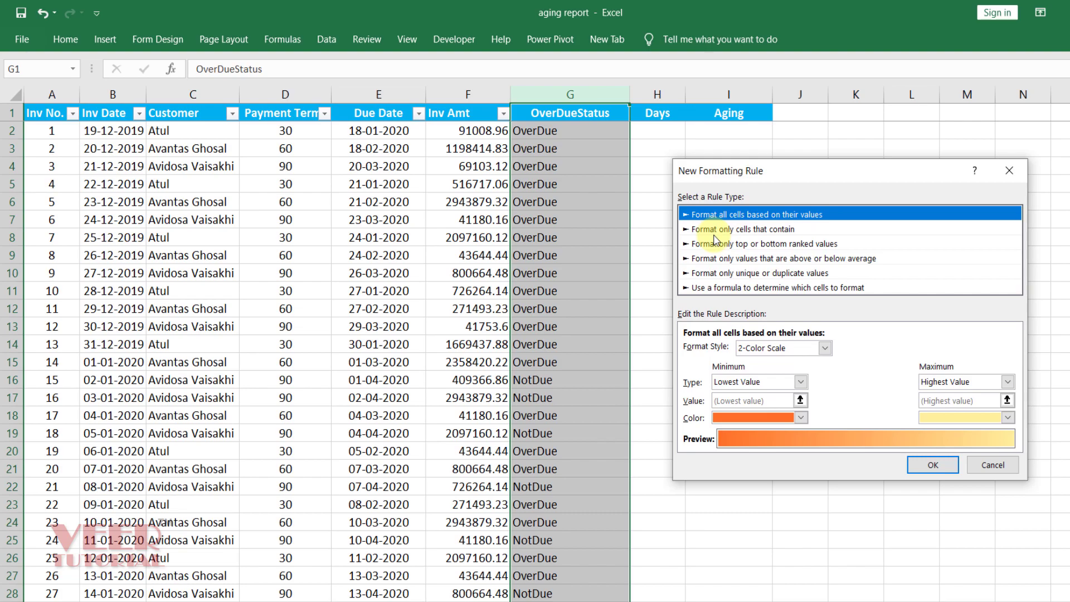
{"action": "left_click", "coordinate": [714, 234]}
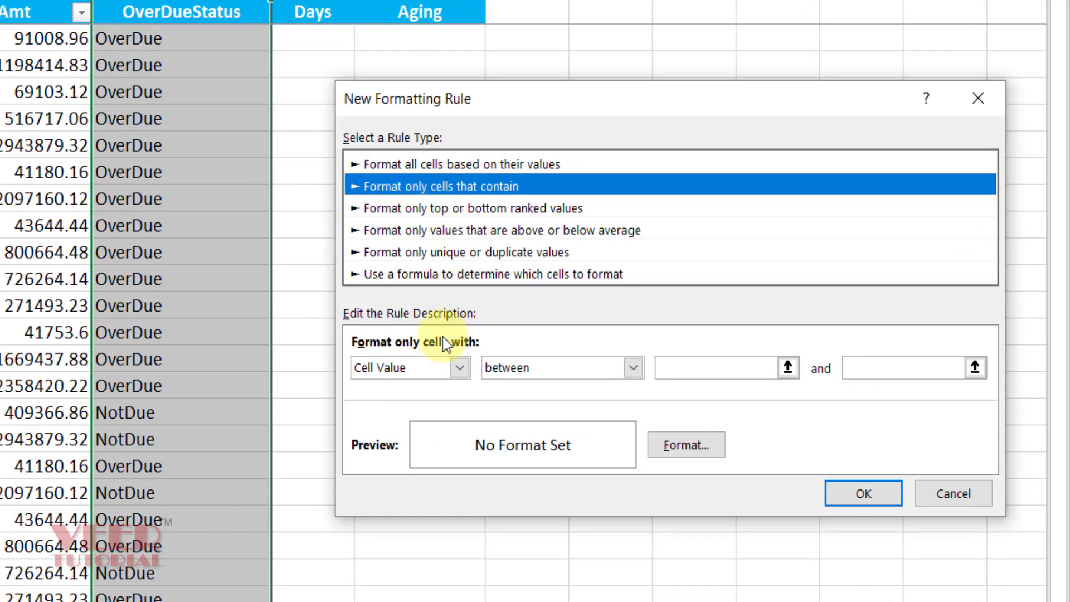
{"action": "left_click", "coordinate": [383, 368]}
{"action": "left_click", "coordinate": [386, 406]}
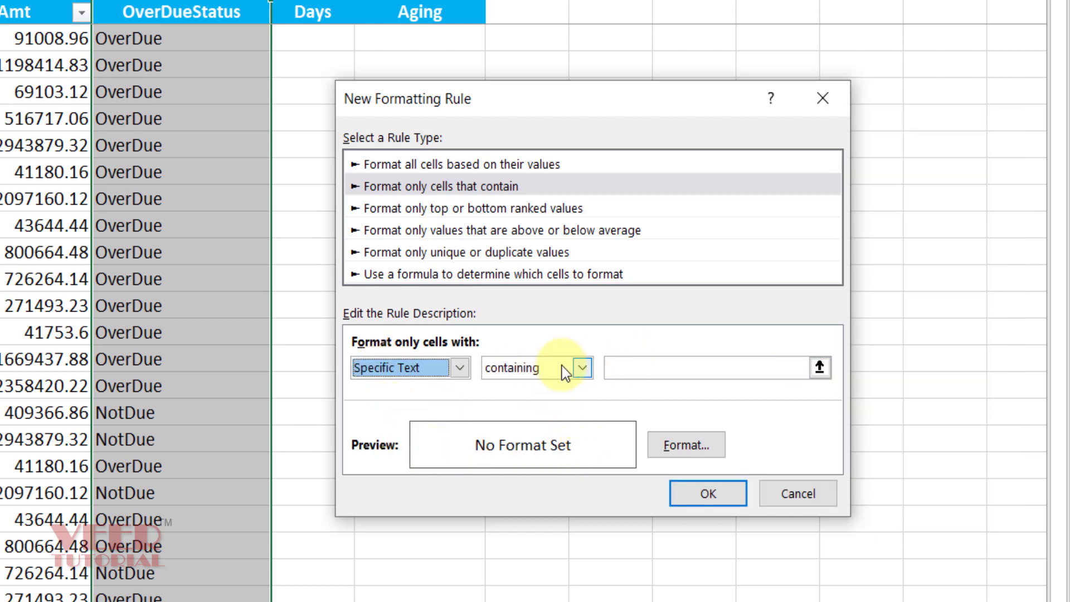
{"action": "left_click", "coordinate": [582, 367]}
{"action": "left_click", "coordinate": [552, 390]}
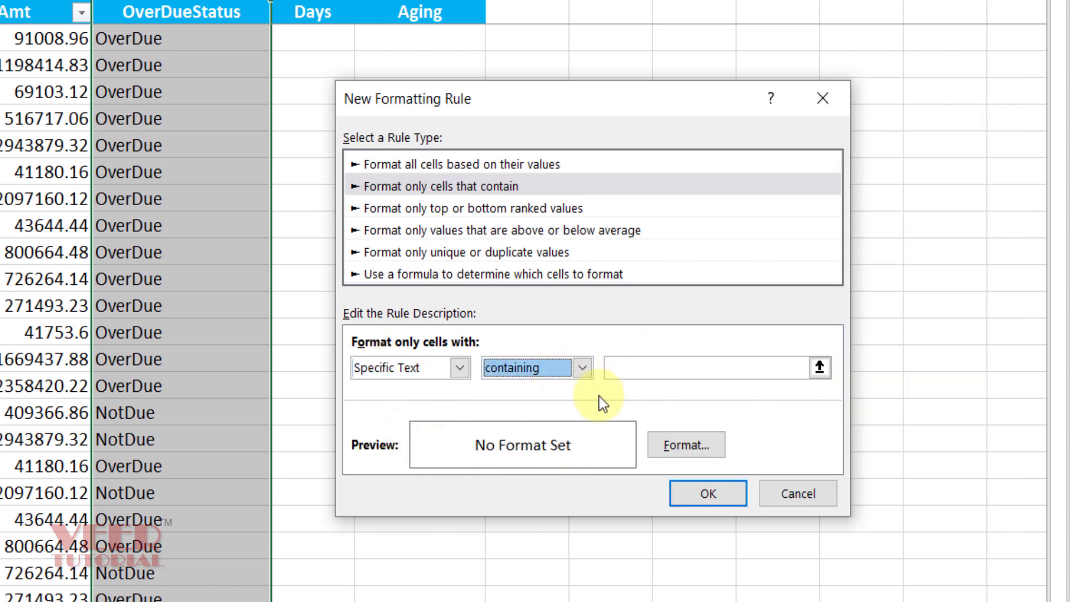
{"action": "left_click", "coordinate": [651, 367]}
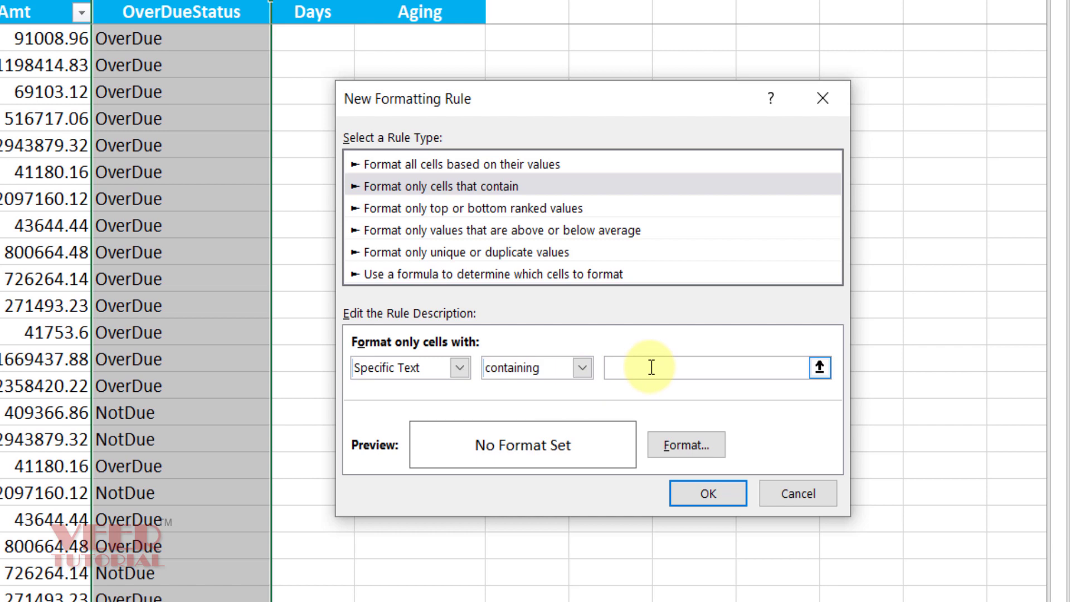
{"action": "type", "text": "O"}
{"action": "type", "text": "verD"}
{"action": "type", "text": "ue"}
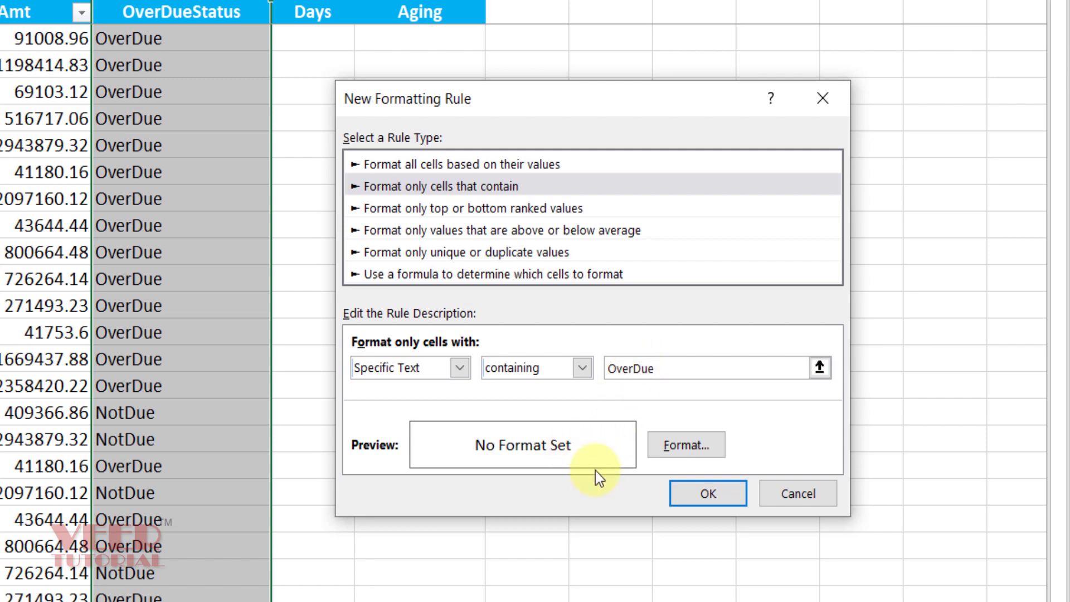
Give matching cells a red fill with bold white text and apply the rule.
{"action": "left_click", "coordinate": [664, 447]}
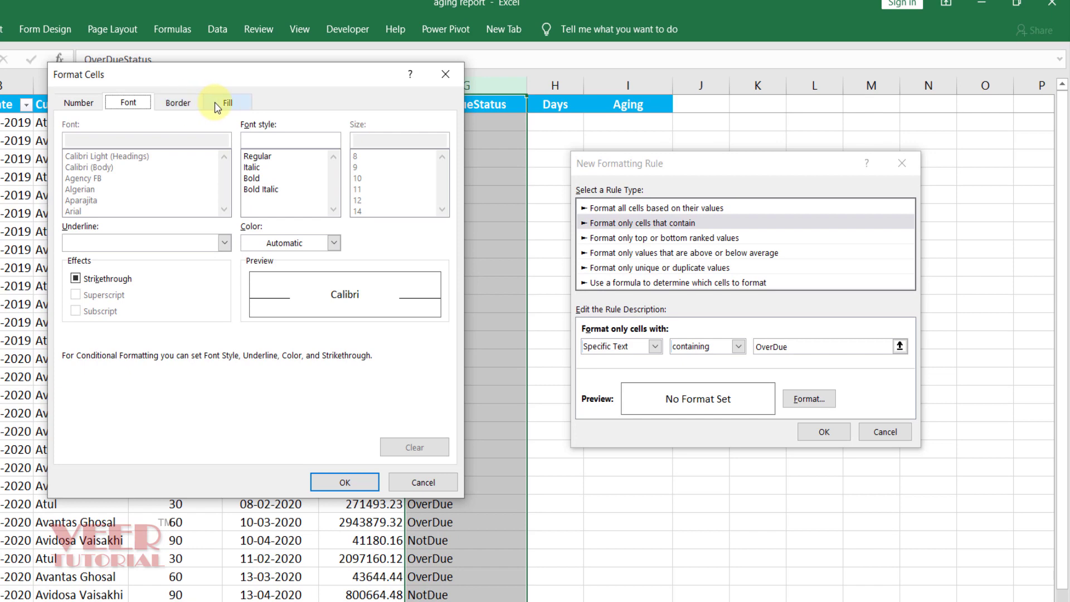
{"action": "left_click", "coordinate": [228, 102]}
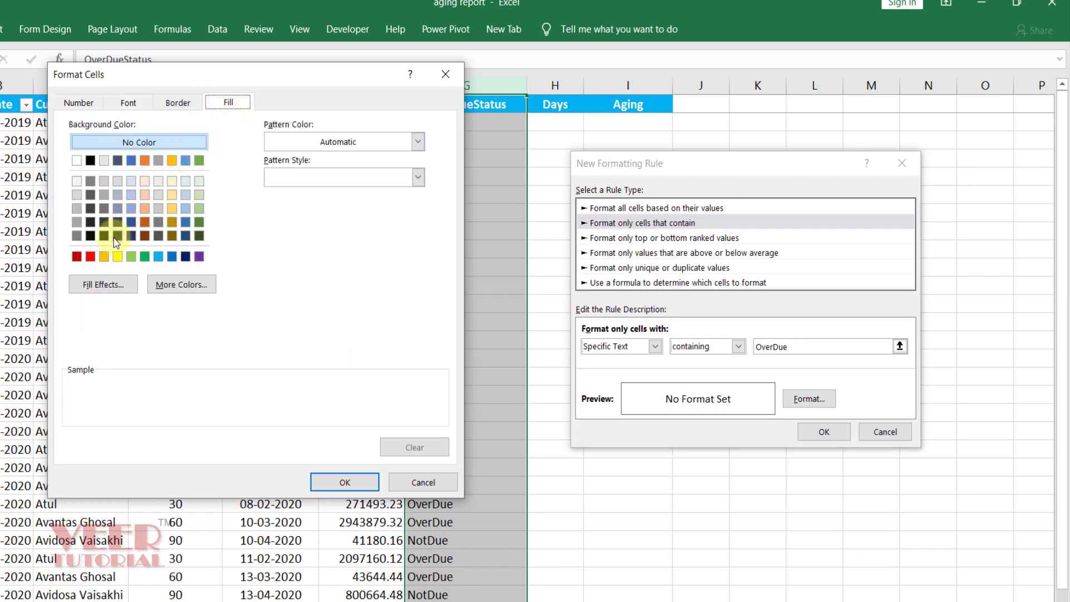
{"action": "left_click", "coordinate": [91, 256]}
{"action": "left_click", "coordinate": [134, 103]}
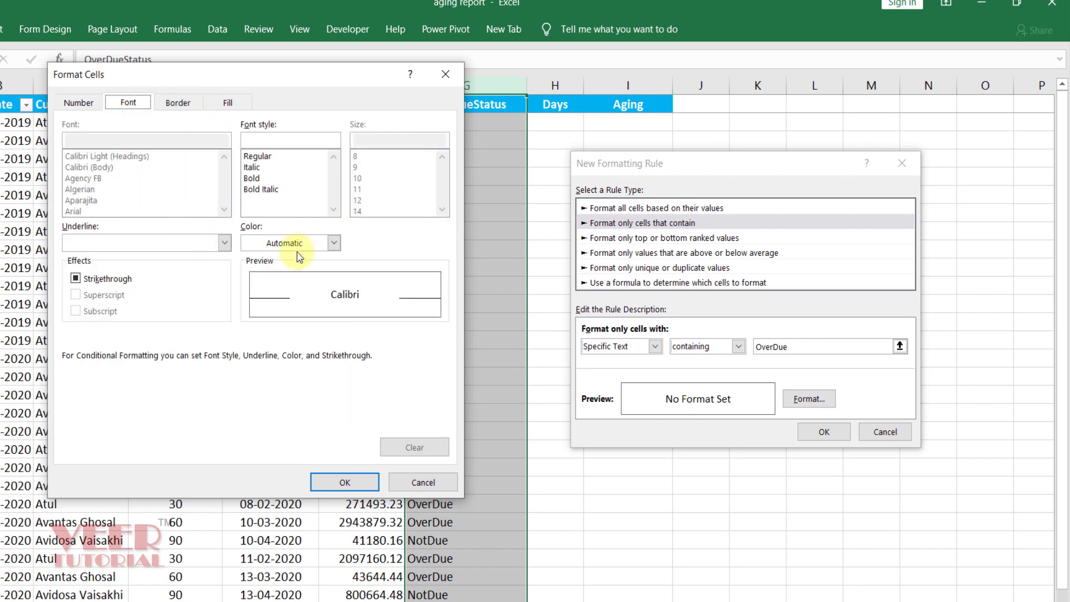
{"action": "left_click", "coordinate": [285, 243]}
{"action": "left_click", "coordinate": [249, 299]}
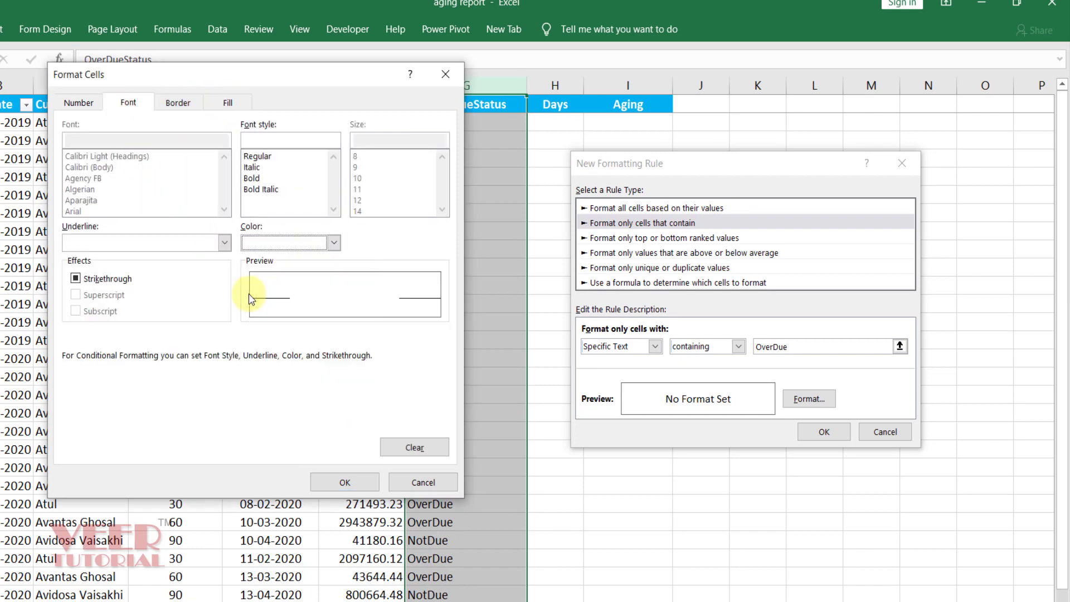
{"action": "left_click", "coordinate": [257, 178]}
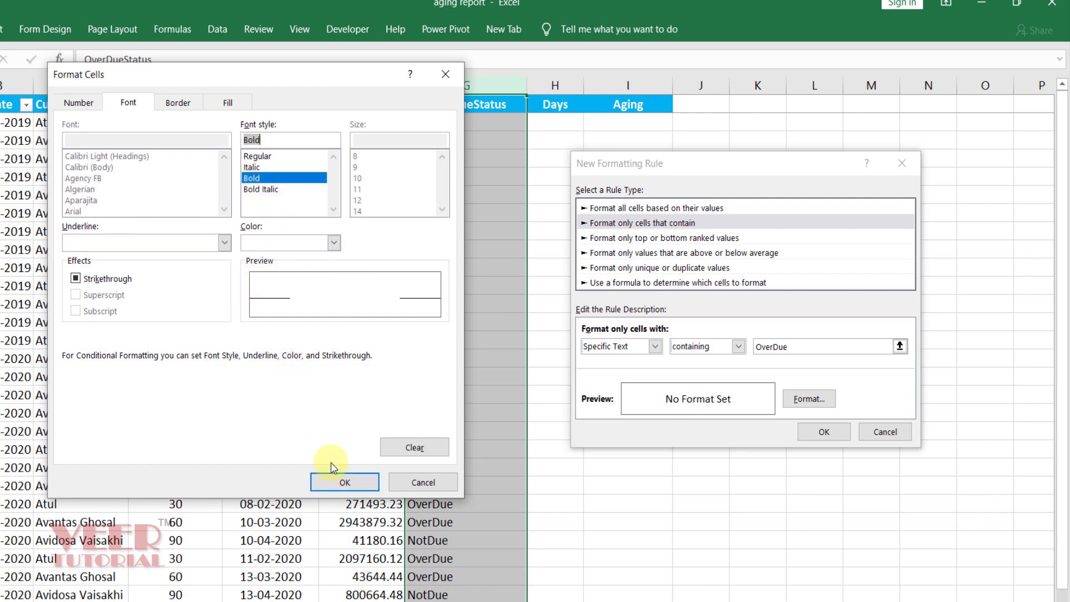
{"action": "left_click", "coordinate": [338, 483]}
{"action": "left_click", "coordinate": [824, 435]}
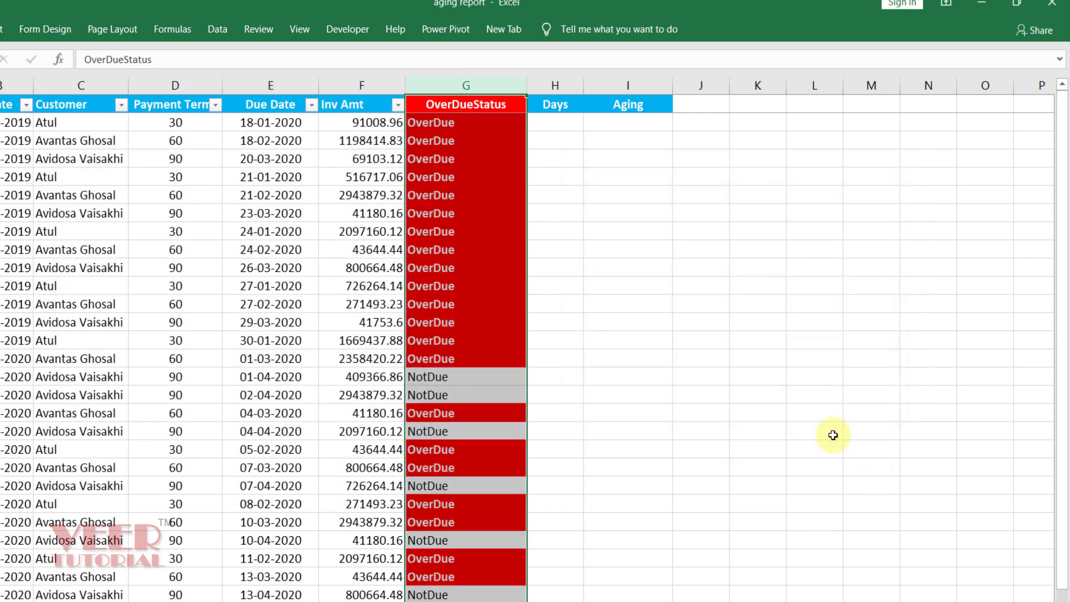
Edit the G1 header to read 'Over DueStatus'.
{"action": "left_click", "coordinate": [496, 269]}
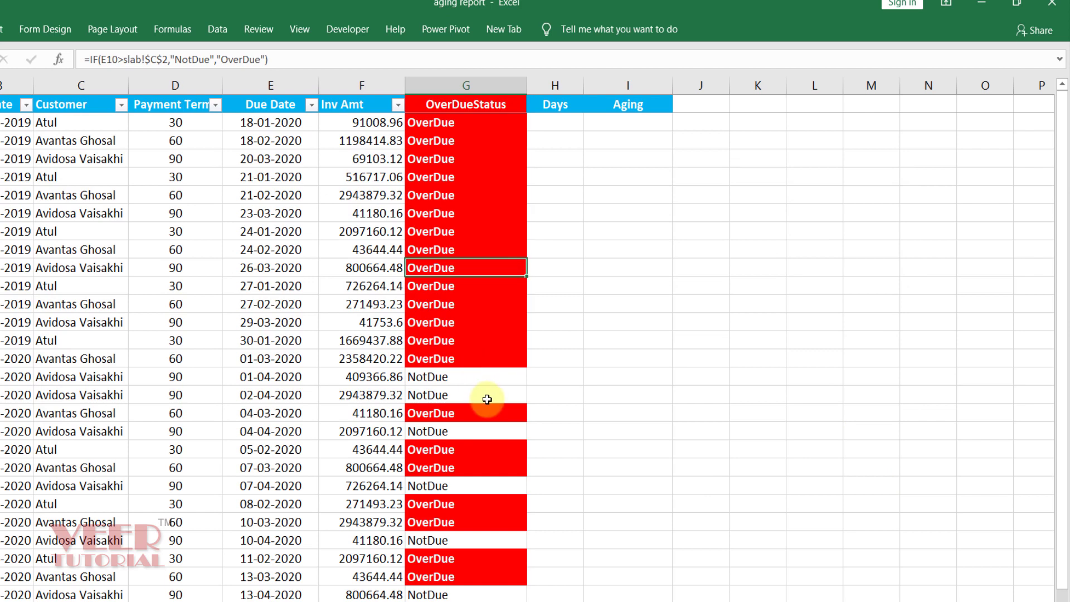
{"action": "left_click", "coordinate": [464, 105]}
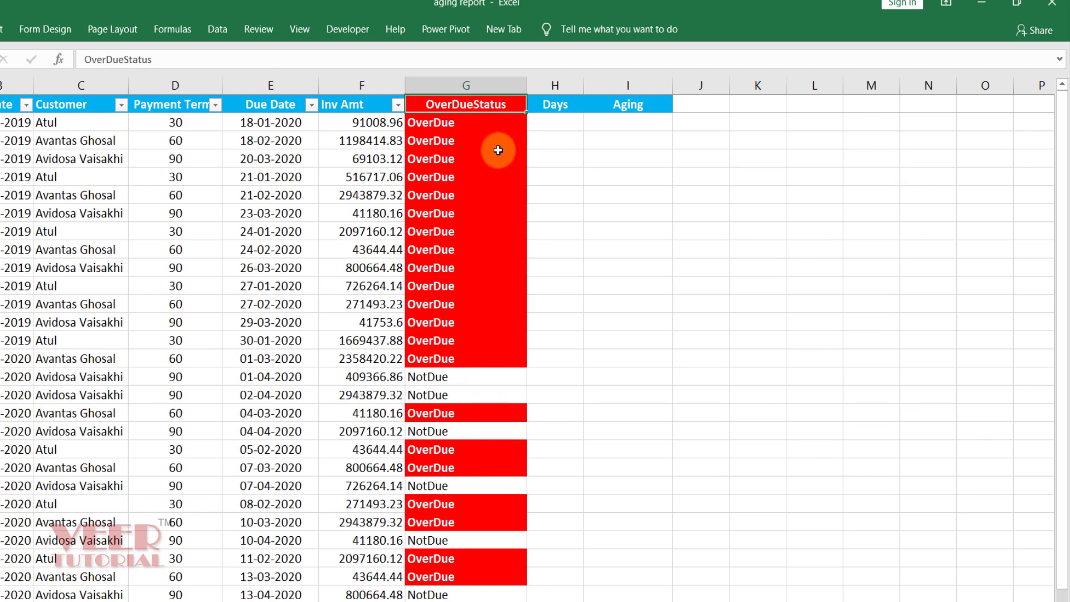
{"action": "key", "text": "F2"}
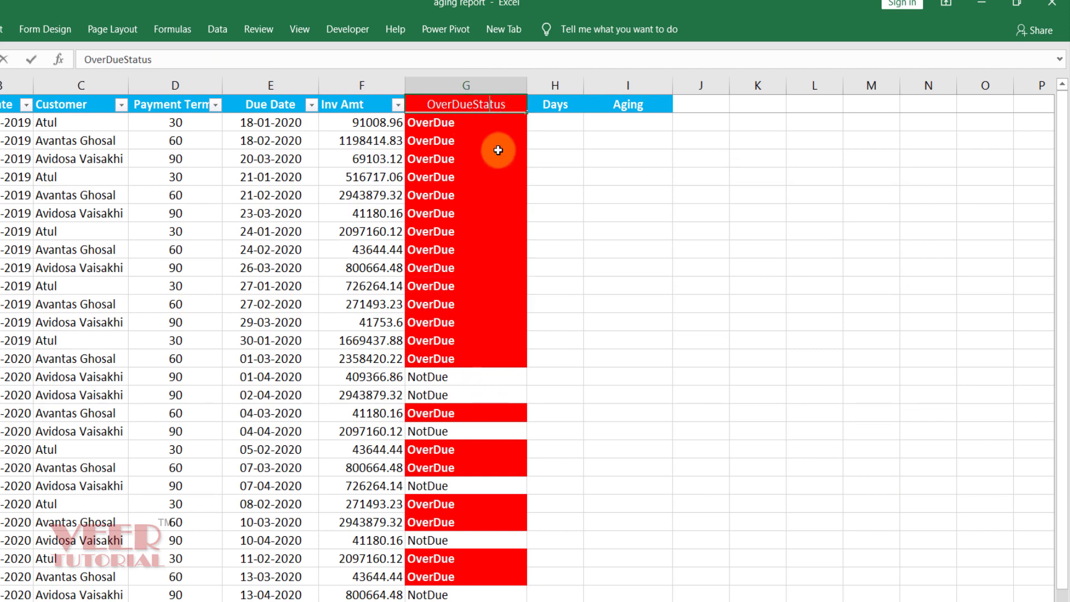
{"action": "key", "text": "Return"}
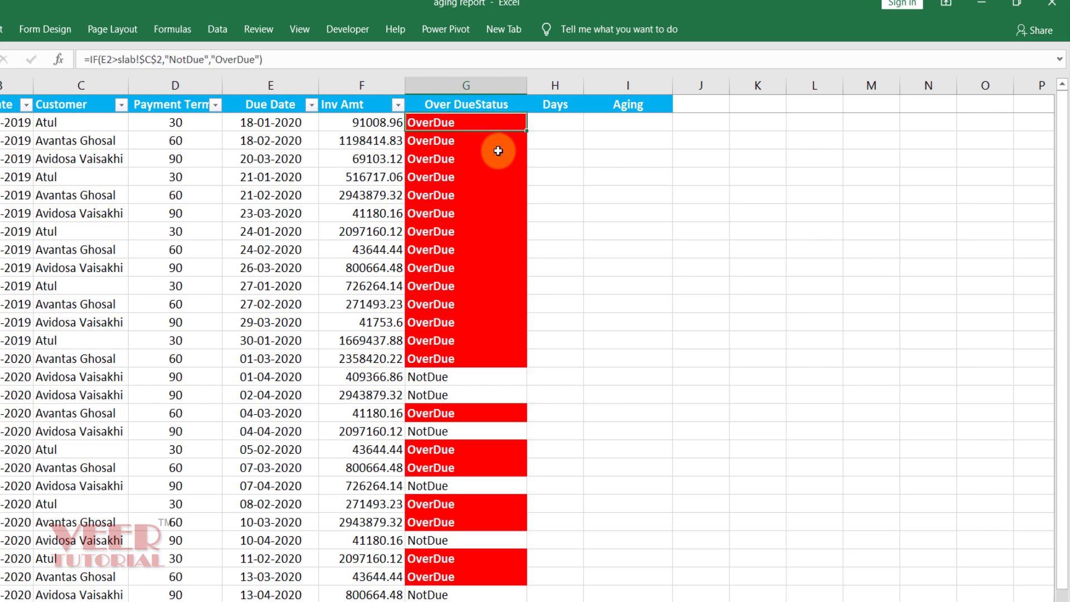
{"action": "scroll", "coordinate": [439, 418], "scroll_direction": "down", "scroll_amount": 4}
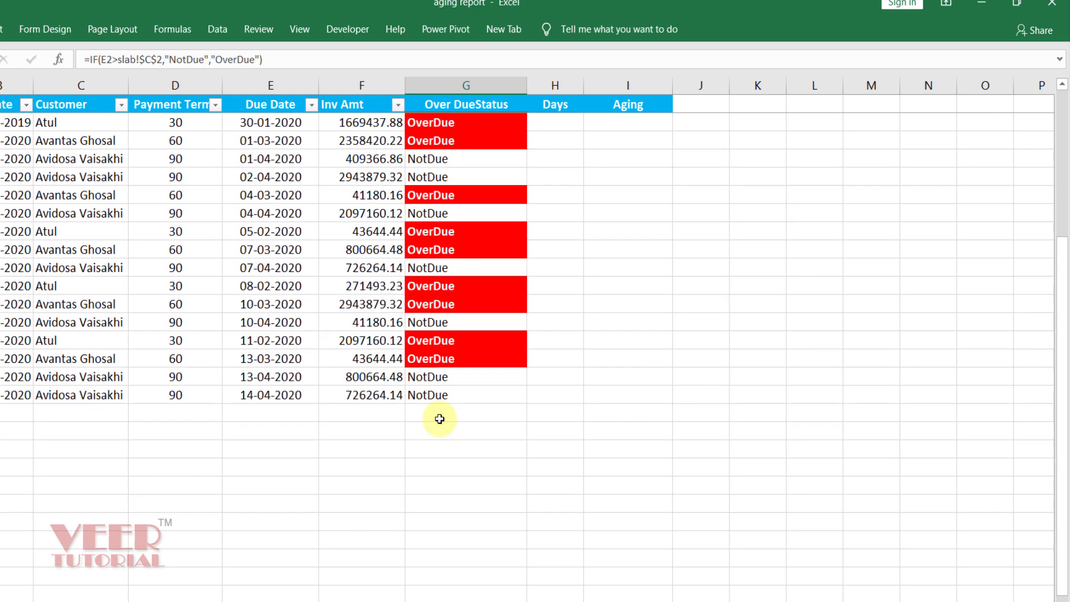
{"action": "scroll", "coordinate": [438, 415], "scroll_direction": "up", "scroll_amount": 4}
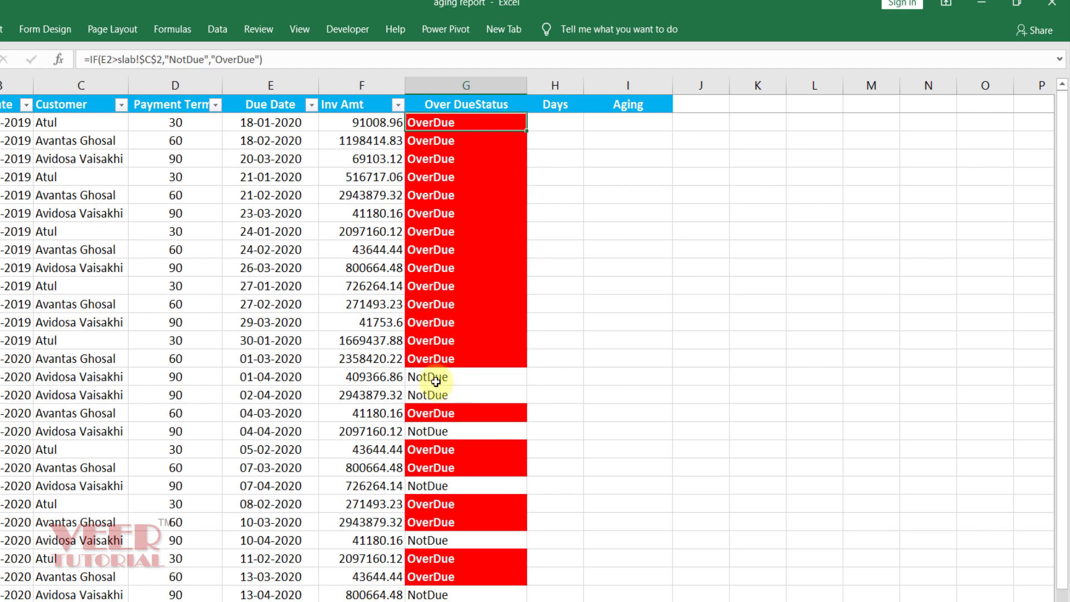
{"action": "left_click", "coordinate": [560, 129]}
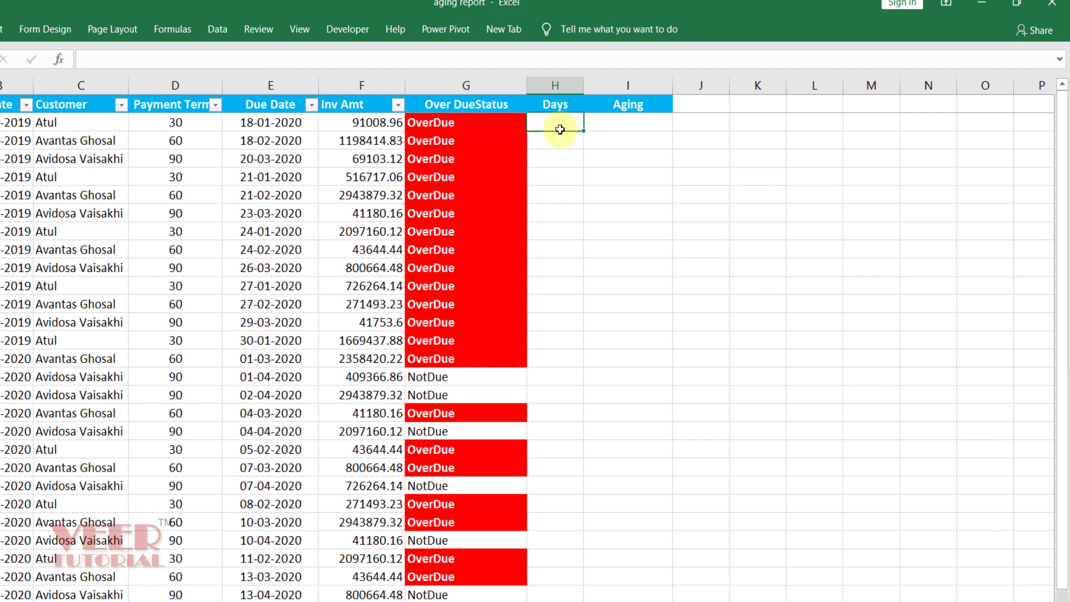
Enter a Days formula in H2 subtracting due date E2 from slab!$C$2, giving 73.
{"action": "type", "text": "="}
{"action": "key", "text": "Escape"}
{"action": "type", "text": "="}
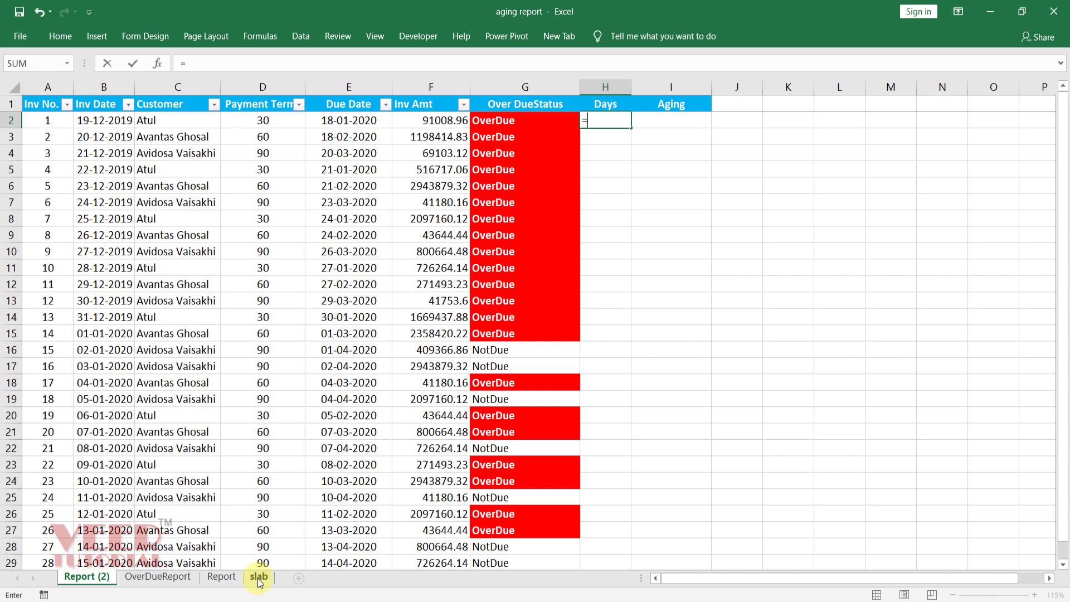
{"action": "left_click", "coordinate": [258, 577]}
{"action": "left_click", "coordinate": [413, 158]}
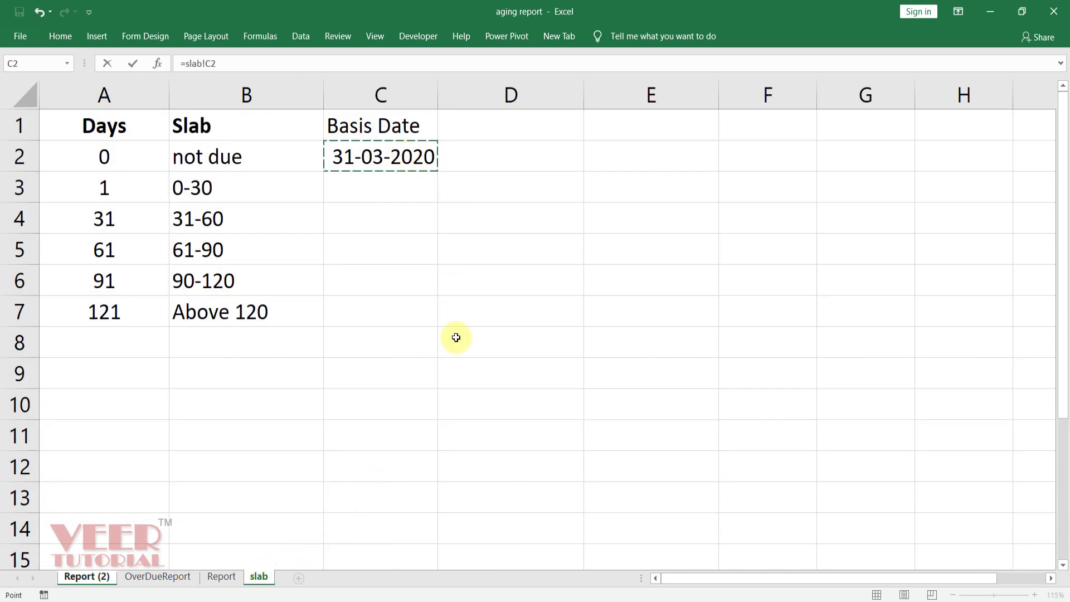
{"action": "key", "text": "F4"}
{"action": "type", "text": "-"}
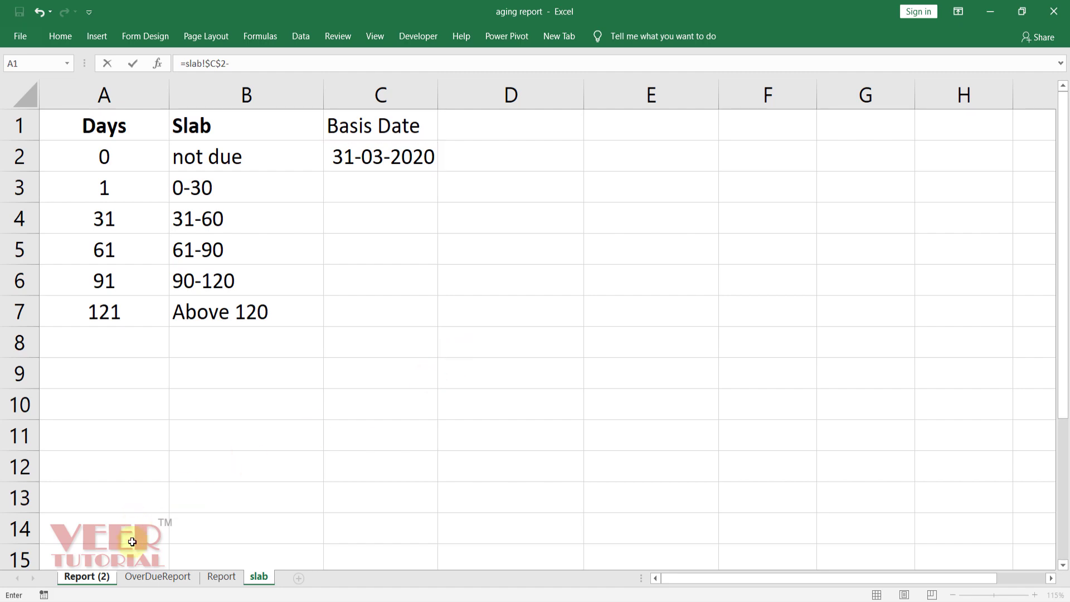
{"action": "left_click", "coordinate": [89, 577]}
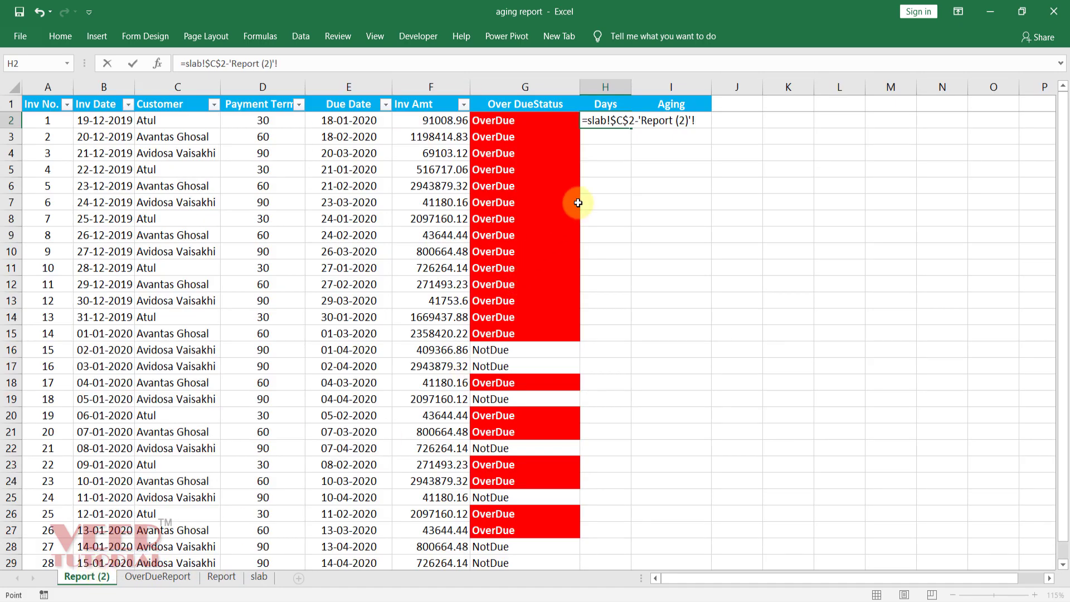
{"action": "key", "text": "BackSpace"}
{"action": "key", "text": "BackSpace"}
{"action": "key", "text": "BackSpace"}
{"action": "key", "text": "BackSpace"}
{"action": "key", "text": "BackSpace"}
{"action": "key", "text": "BackSpace"}
{"action": "key", "text": "BackSpace"}
{"action": "key", "text": "BackSpace"}
{"action": "key", "text": "BackSpace"}
{"action": "key", "text": "BackSpace"}
{"action": "key", "text": "BackSpace"}
{"action": "key", "text": "BackSpace"}
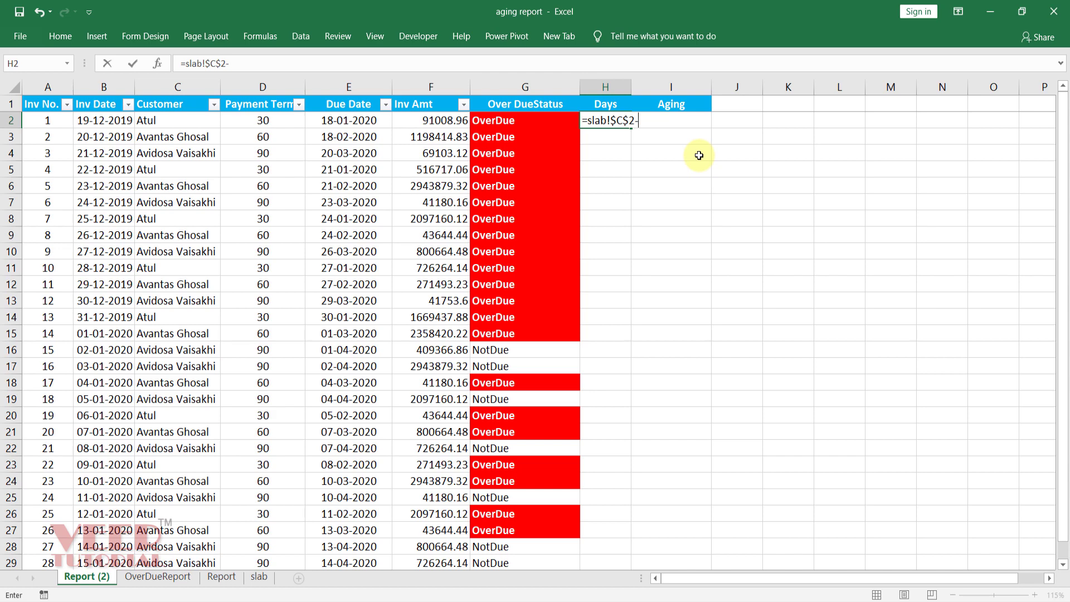
{"action": "left_click", "coordinate": [347, 124]}
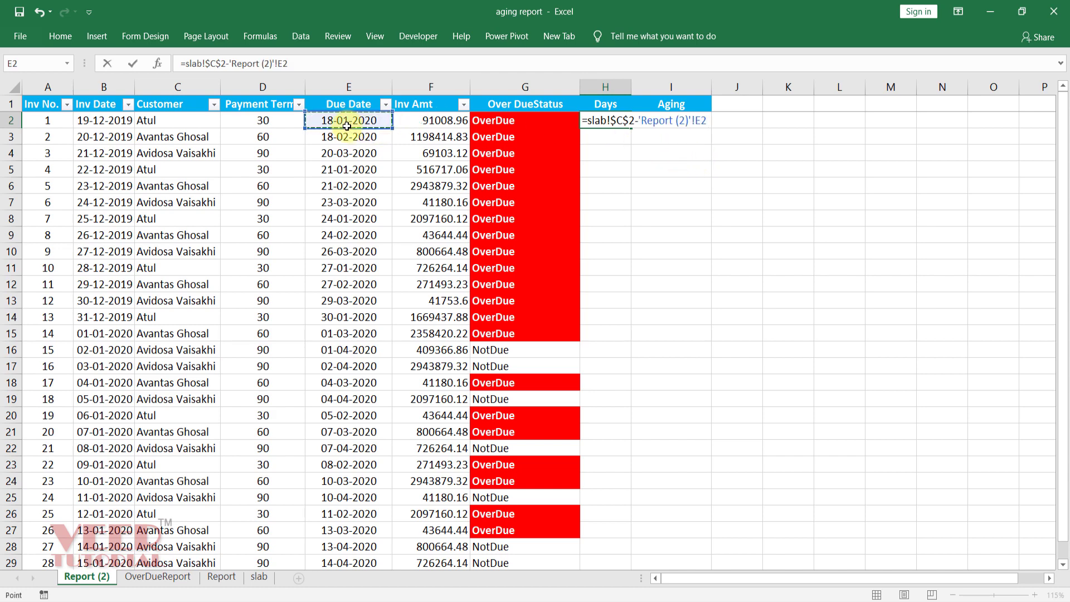
{"action": "key", "text": "ctrl+Return"}
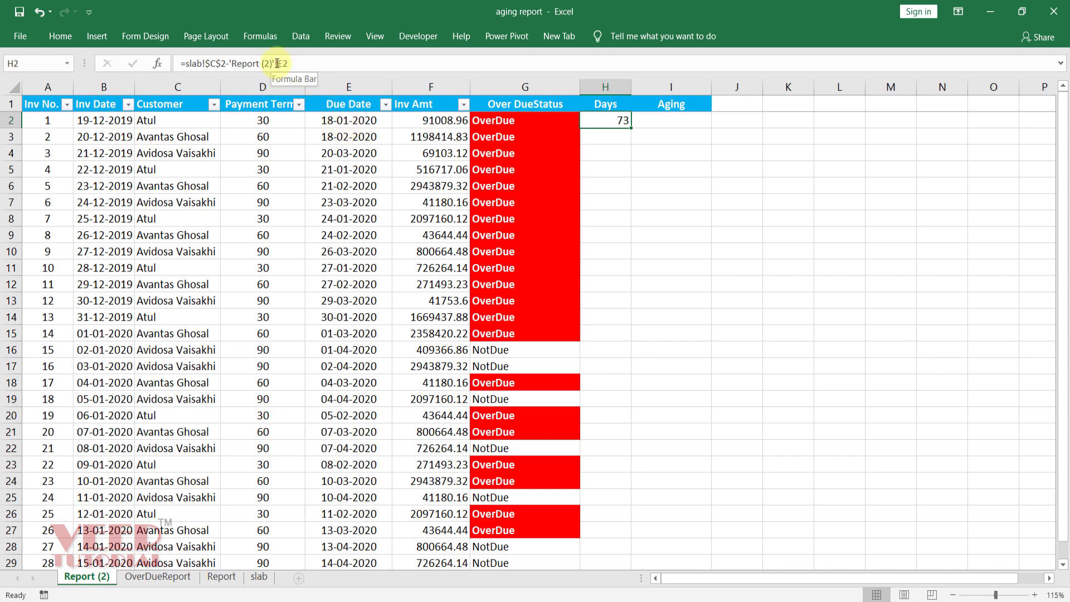
Simplify H2 to =slab!$C$2-E2 and fill it down every invoice row.
{"action": "left_click", "coordinate": [278, 64]}
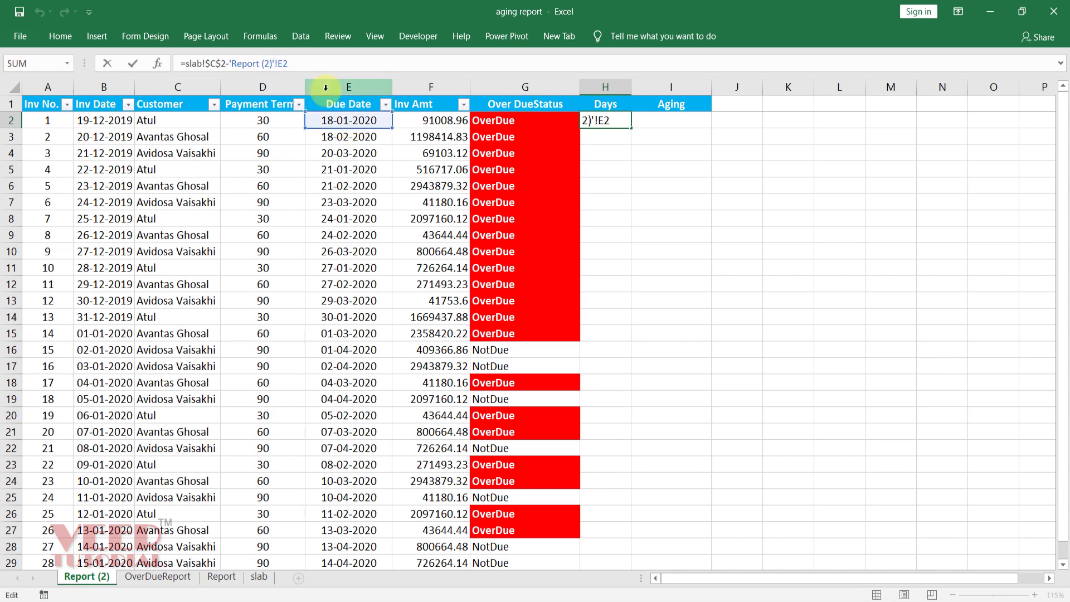
{"action": "key", "text": "BackSpace"}
{"action": "key", "text": "BackSpace"}
{"action": "key", "text": "BackSpace"}
{"action": "key", "text": "BackSpace"}
{"action": "key", "text": "BackSpace"}
{"action": "key", "text": "BackSpace"}
{"action": "key", "text": "BackSpace"}
{"action": "key", "text": "BackSpace"}
{"action": "key", "text": "BackSpace"}
{"action": "key", "text": "BackSpace"}
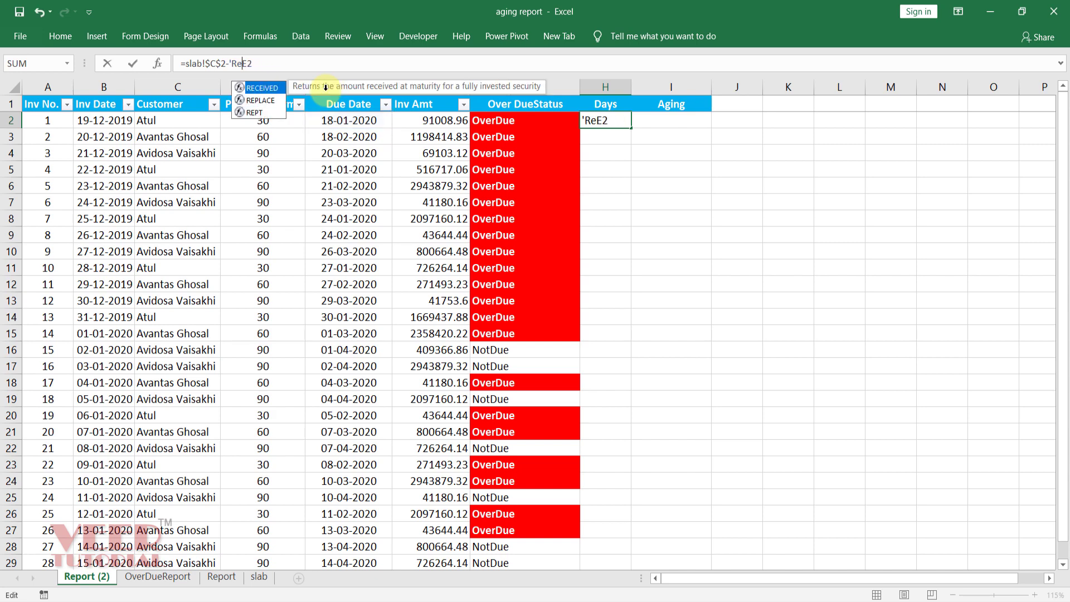
{"action": "key", "text": "BackSpace"}
{"action": "key", "text": "BackSpace"}
{"action": "key", "text": "BackSpace"}
{"action": "key", "text": "ctrl+Return"}
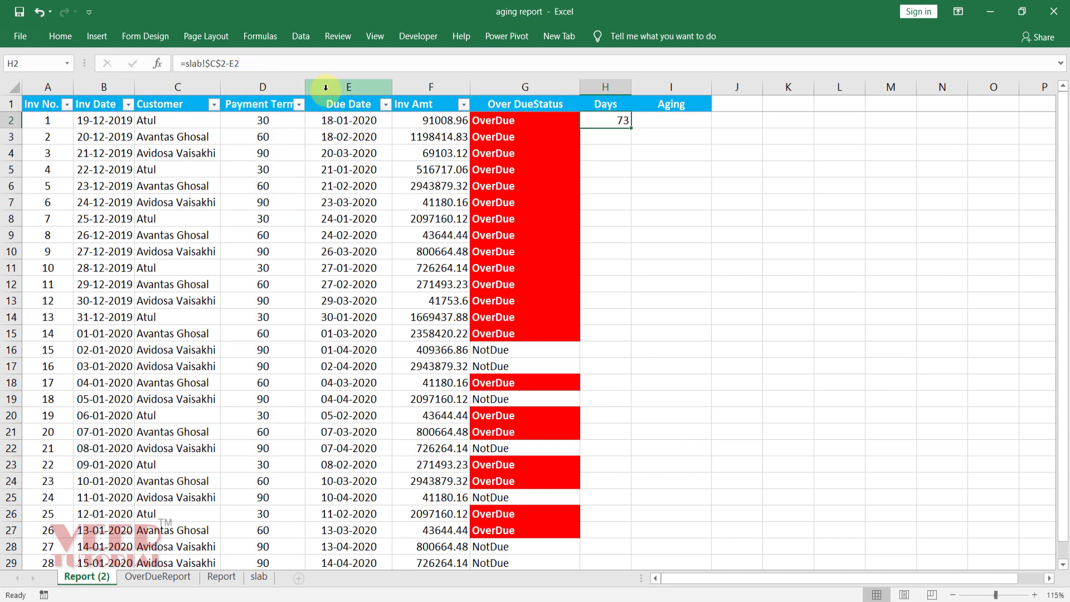
{"action": "double_click", "coordinate": [632, 130]}
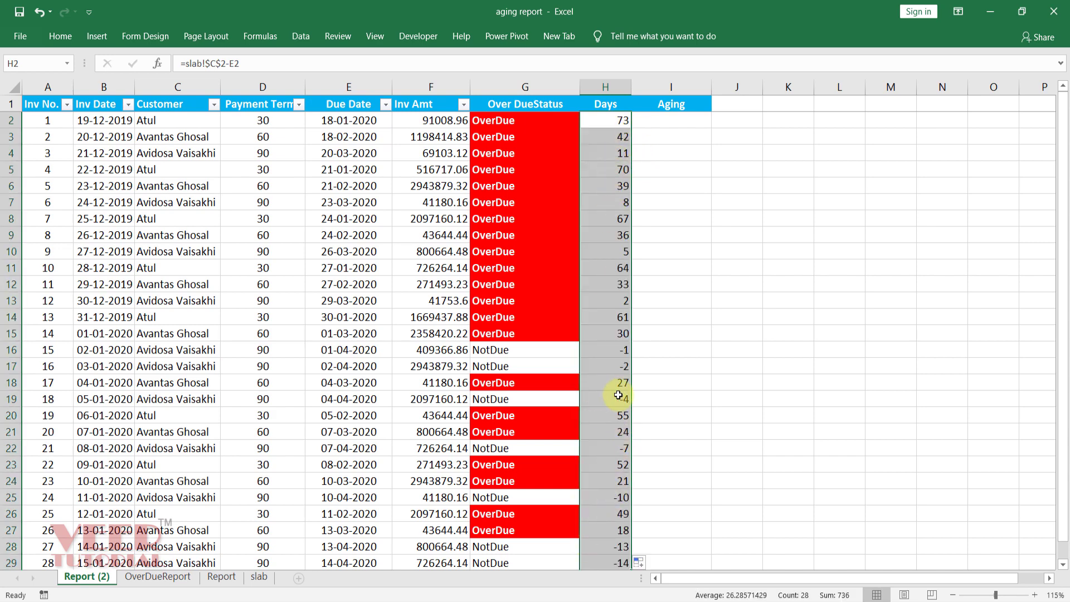
Check the G16 and H16 formulas, then begin a formula in I2.
{"action": "left_click", "coordinate": [546, 344]}
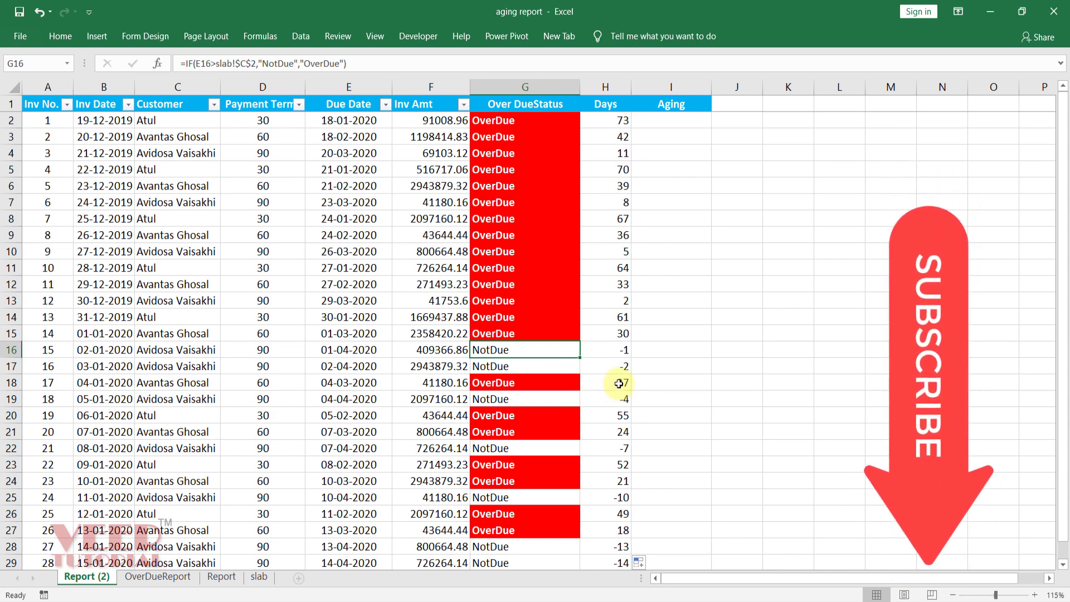
{"action": "left_click", "coordinate": [618, 350]}
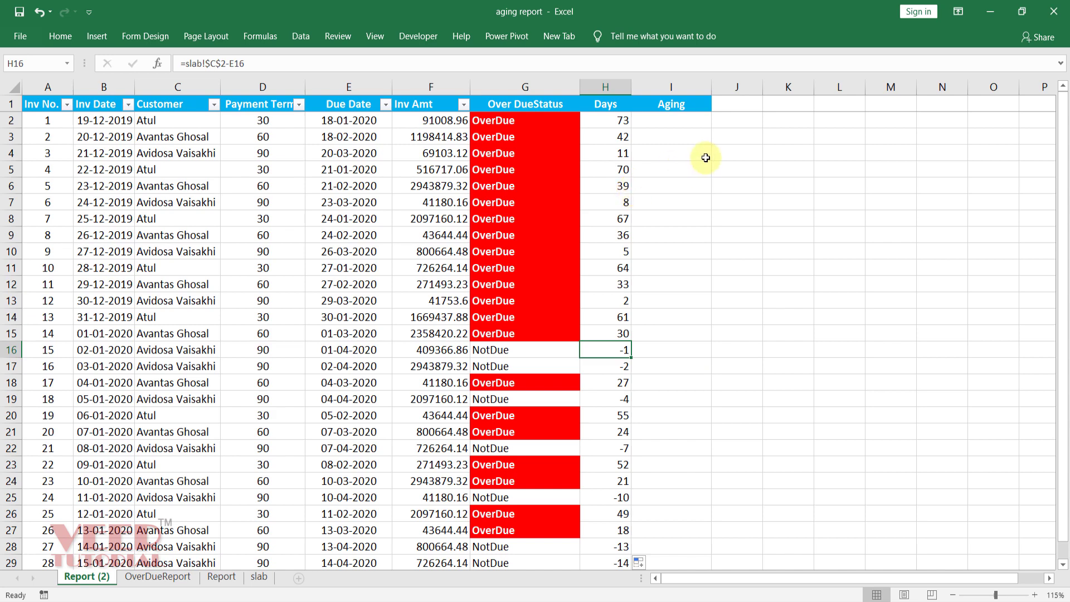
{"action": "left_click", "coordinate": [660, 121]}
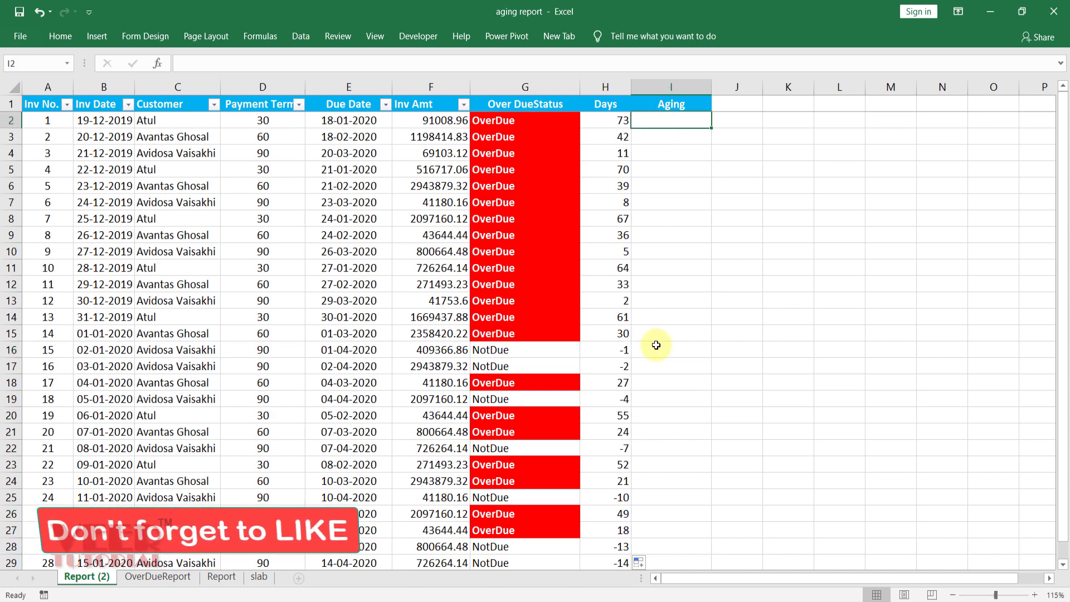
{"action": "type", "text": "="}
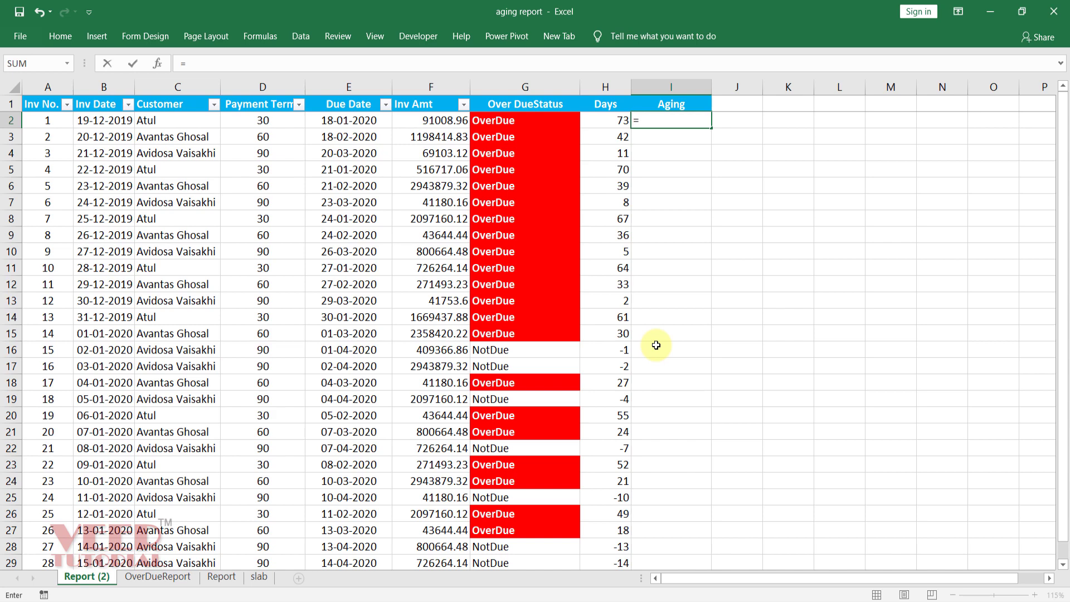
Start a VLOOKUP in I2 on H2 against the absolute table slab!$A$2:$B$7.
{"action": "type", "text": "vl"}
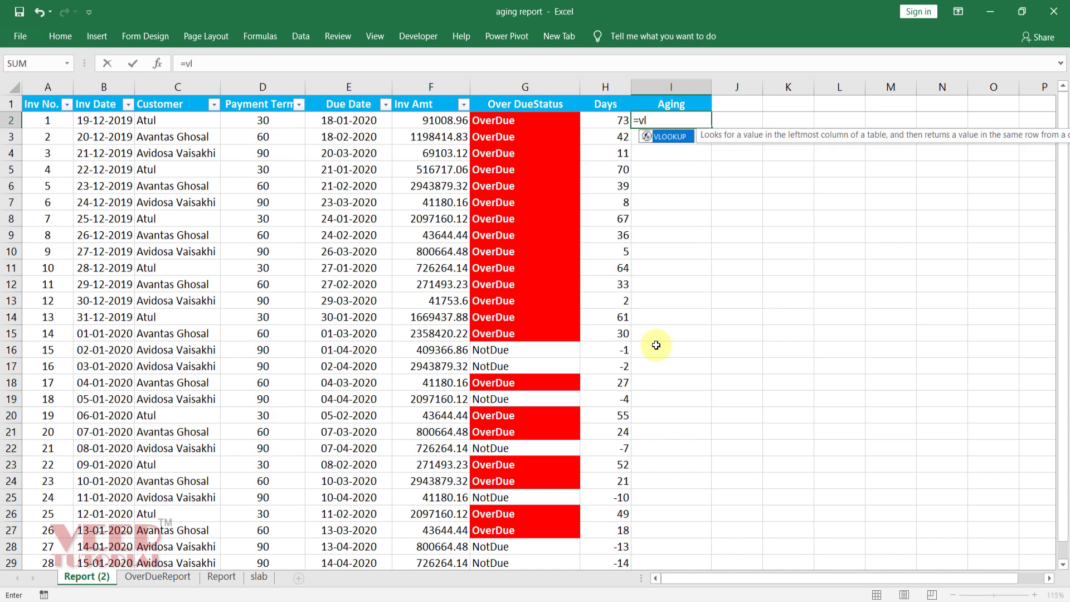
{"action": "key", "text": "Tab"}
{"action": "left_click", "coordinate": [613, 123]}
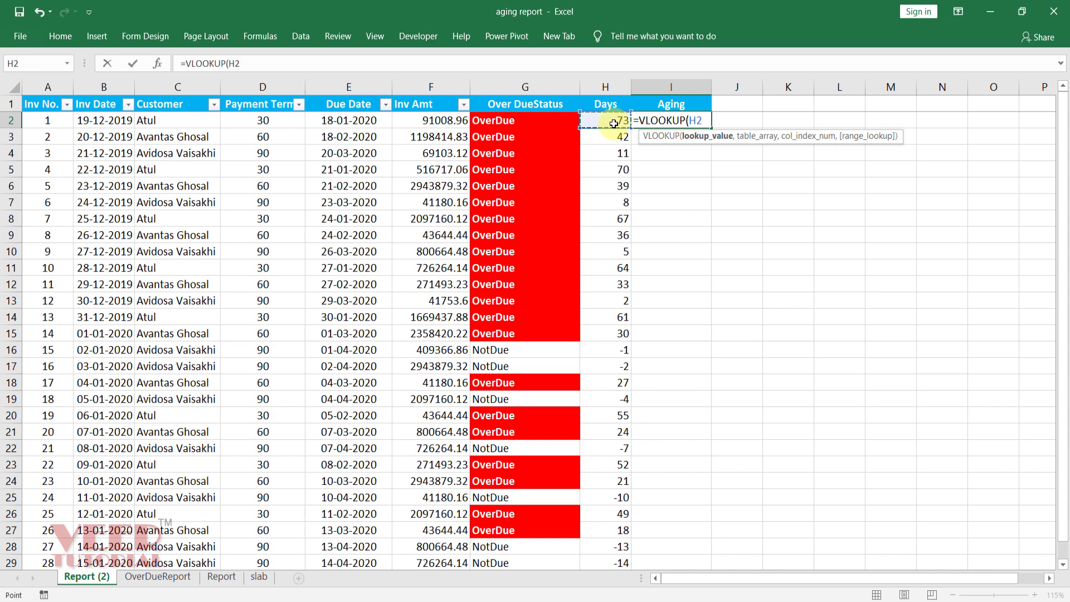
{"action": "type", "text": ","}
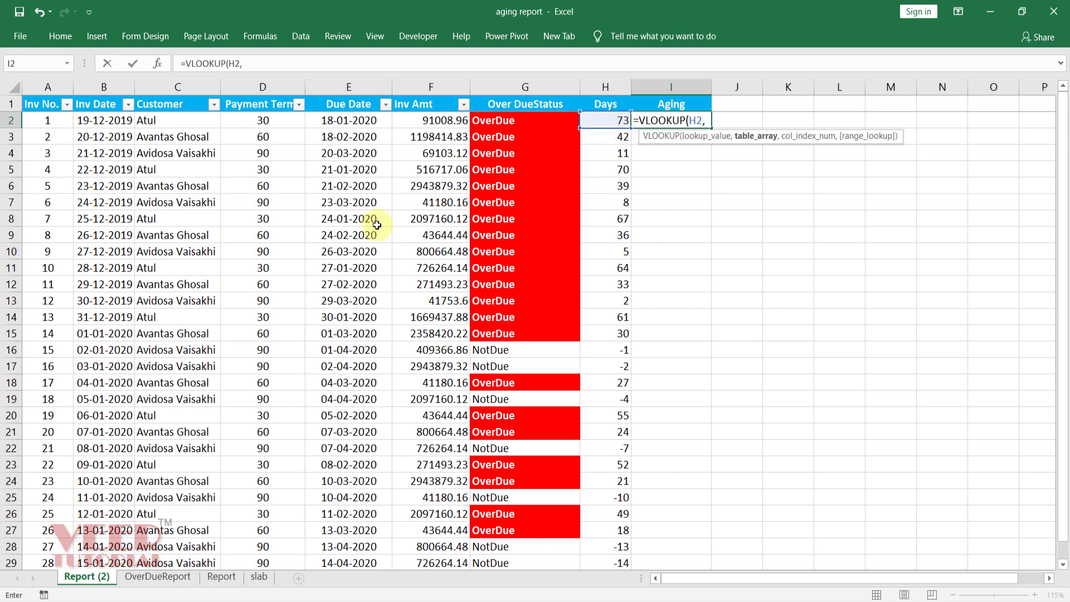
{"action": "left_click", "coordinate": [260, 581]}
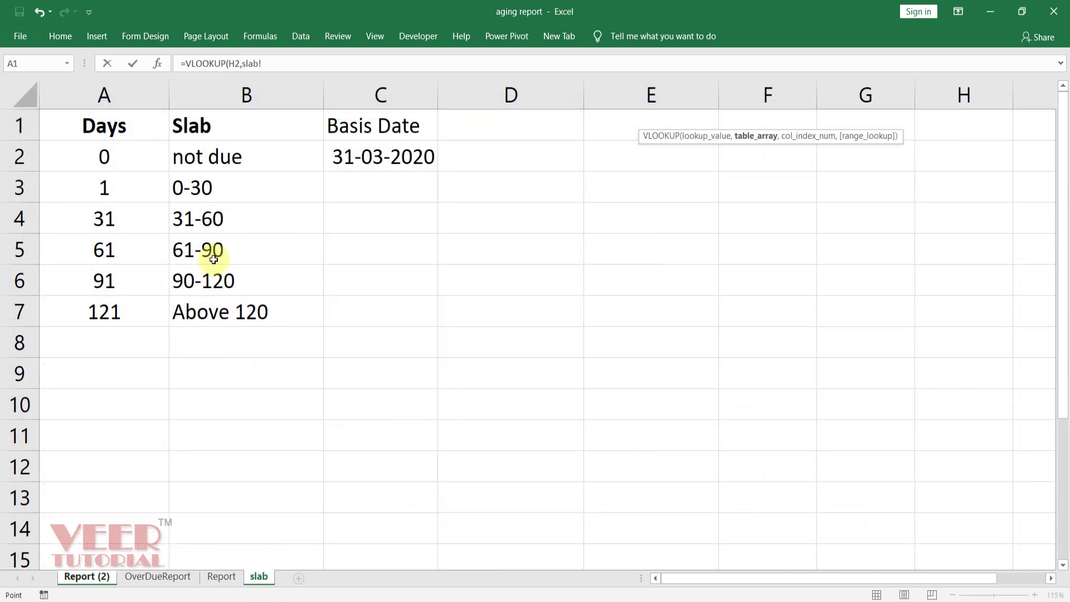
{"action": "left_click", "coordinate": [116, 162]}
{"action": "left_click_drag", "start_coordinate": [194, 160], "coordinate": [227, 310]}
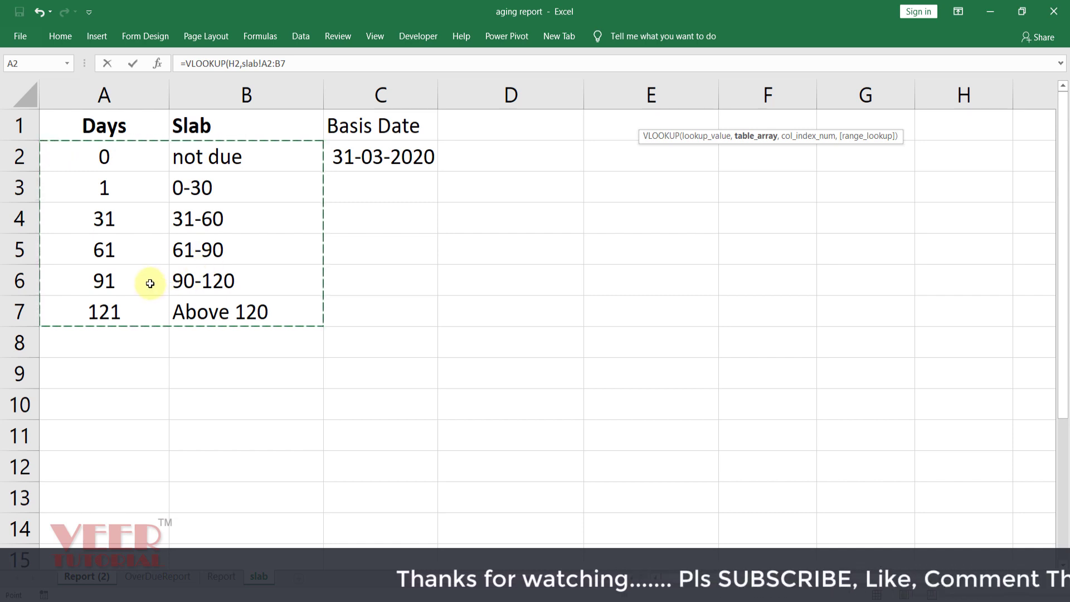
{"action": "key", "text": "F4"}
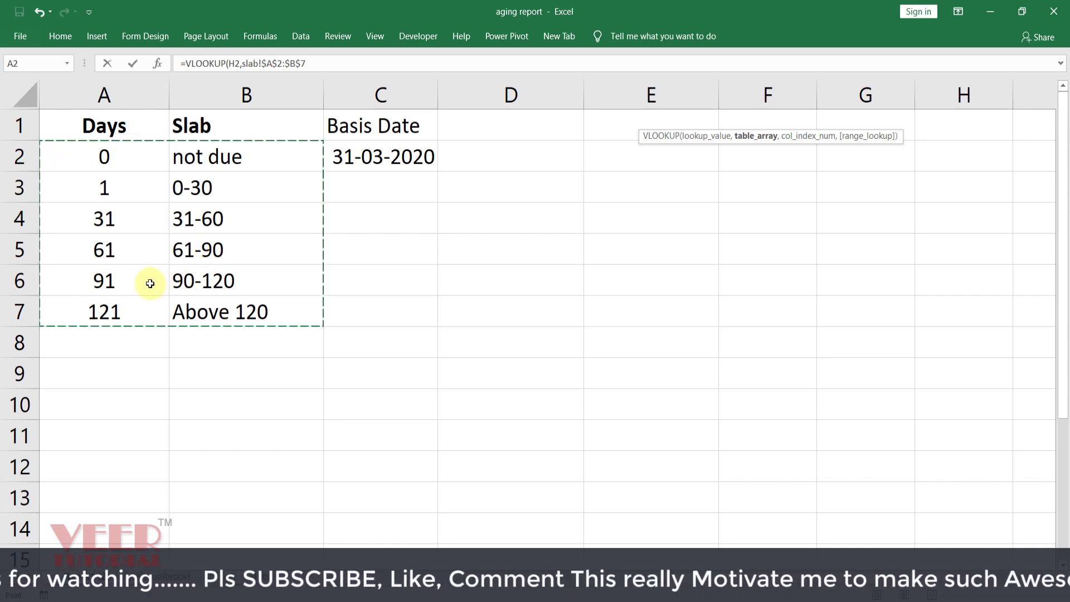
{"action": "type", "text": ","}
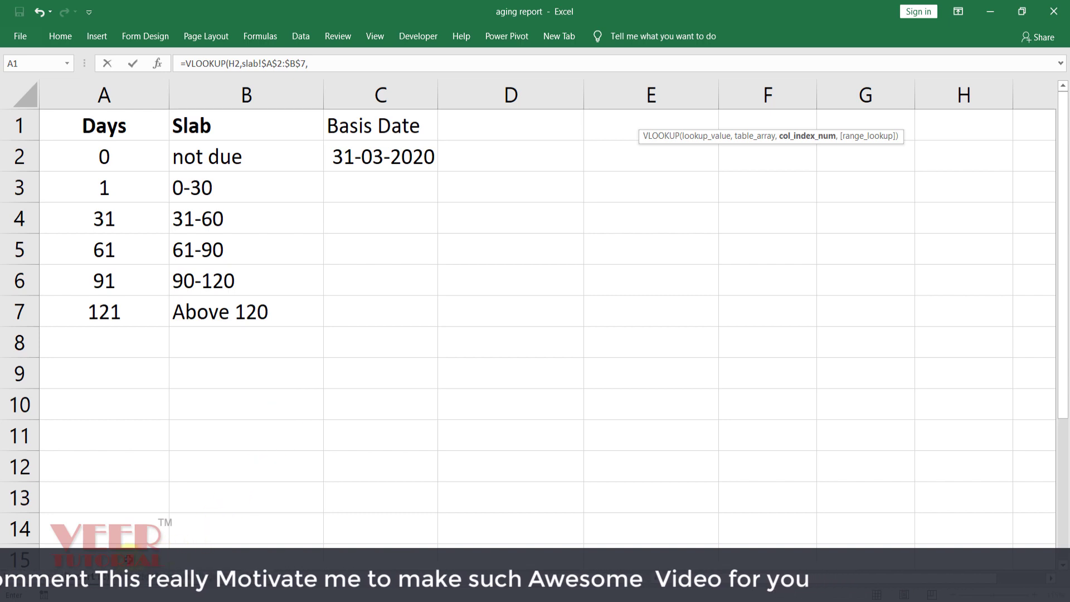
Finish it as =VLOOKUP(H2,slab!$A$2:$B$7,2,1), returning 61-90.
{"action": "left_click", "coordinate": [209, 577]}
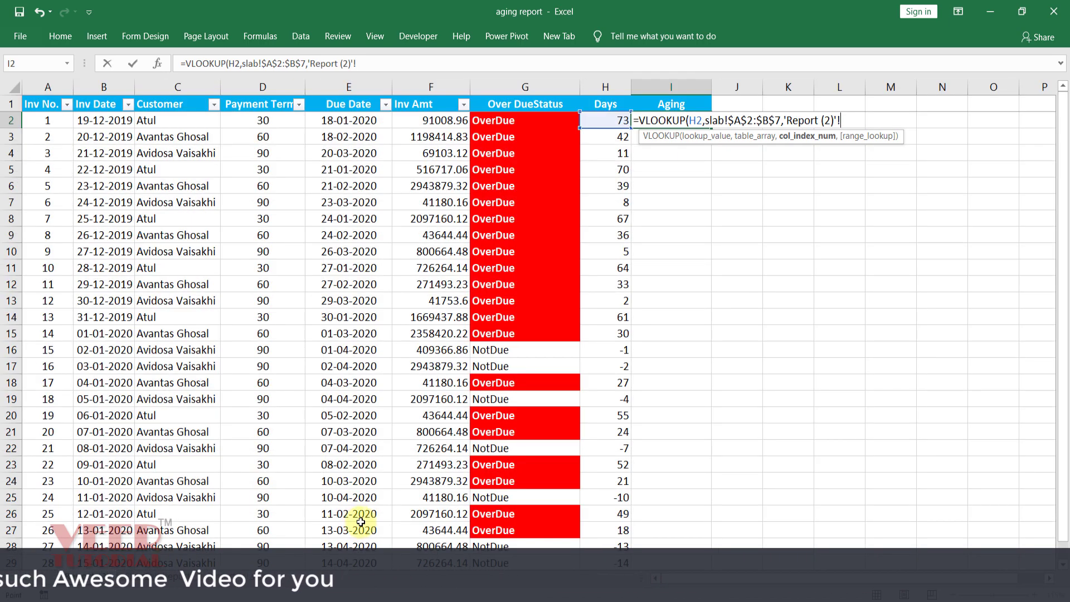
{"action": "key", "text": "BackSpace"}
{"action": "key", "text": "BackSpace"}
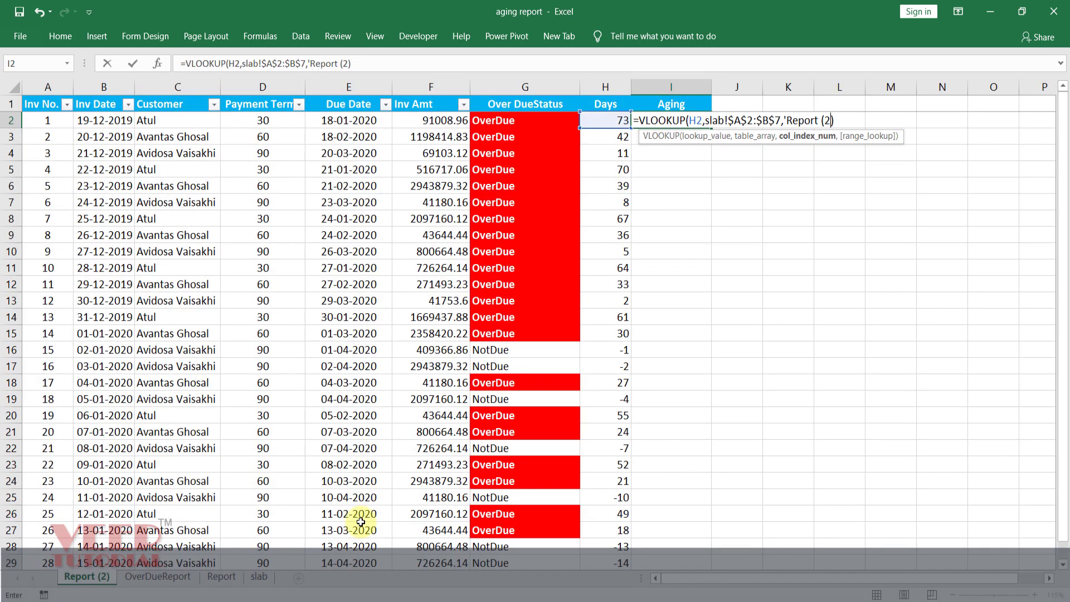
{"action": "key", "text": "BackSpace"}
{"action": "key", "text": "BackSpace"}
{"action": "key", "text": "BackSpace"}
{"action": "key", "text": "BackSpace"}
{"action": "key", "text": "BackSpace"}
{"action": "key", "text": "BackSpace"}
{"action": "key", "text": "BackSpace"}
{"action": "key", "text": "BackSpace"}
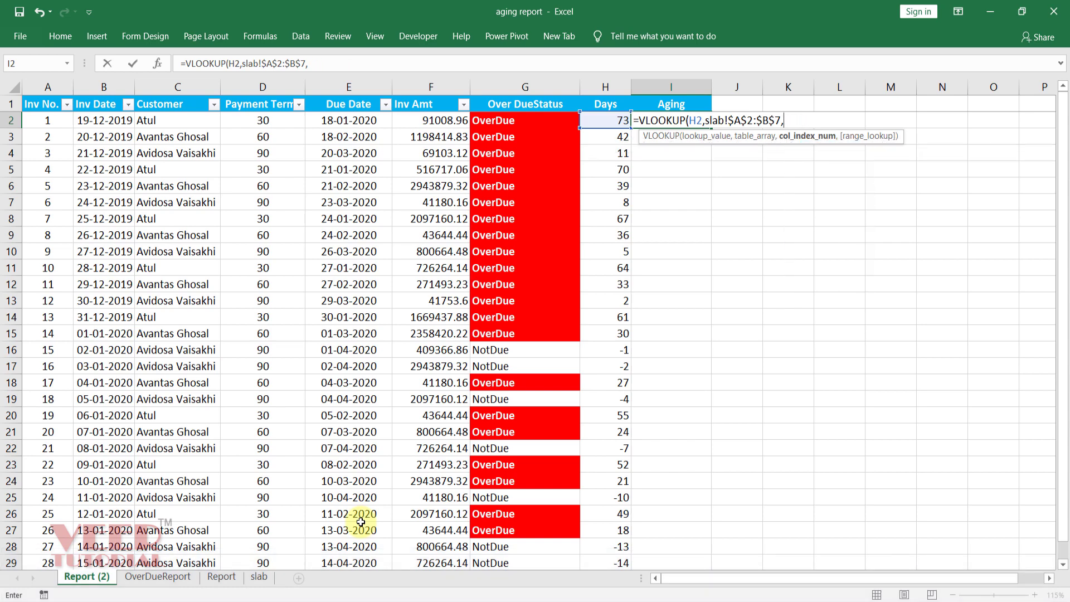
{"action": "type", "text": "2,1"}
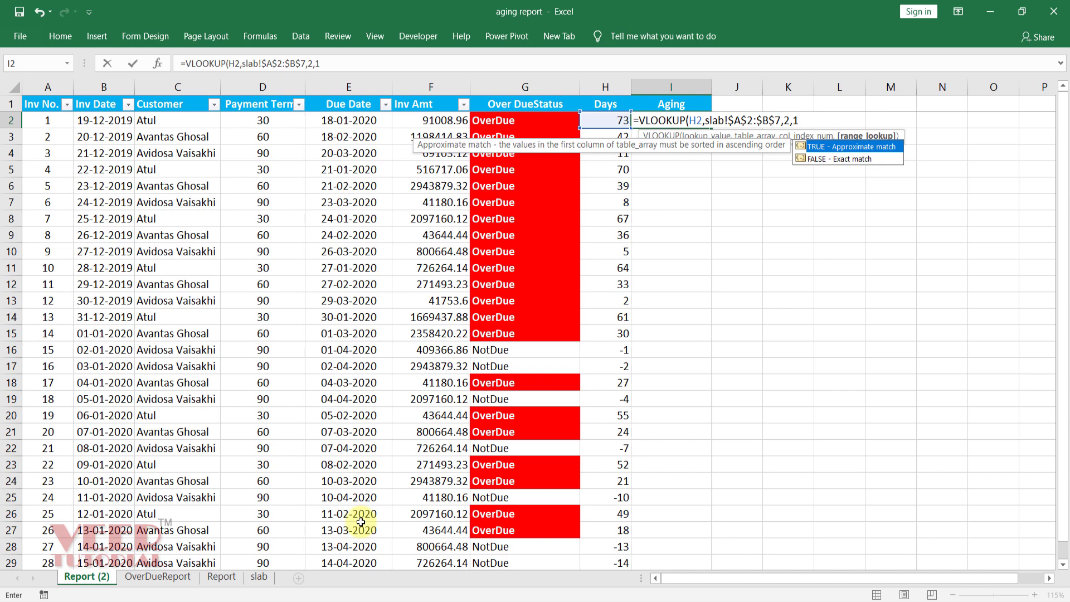
{"action": "type", "text": ")"}
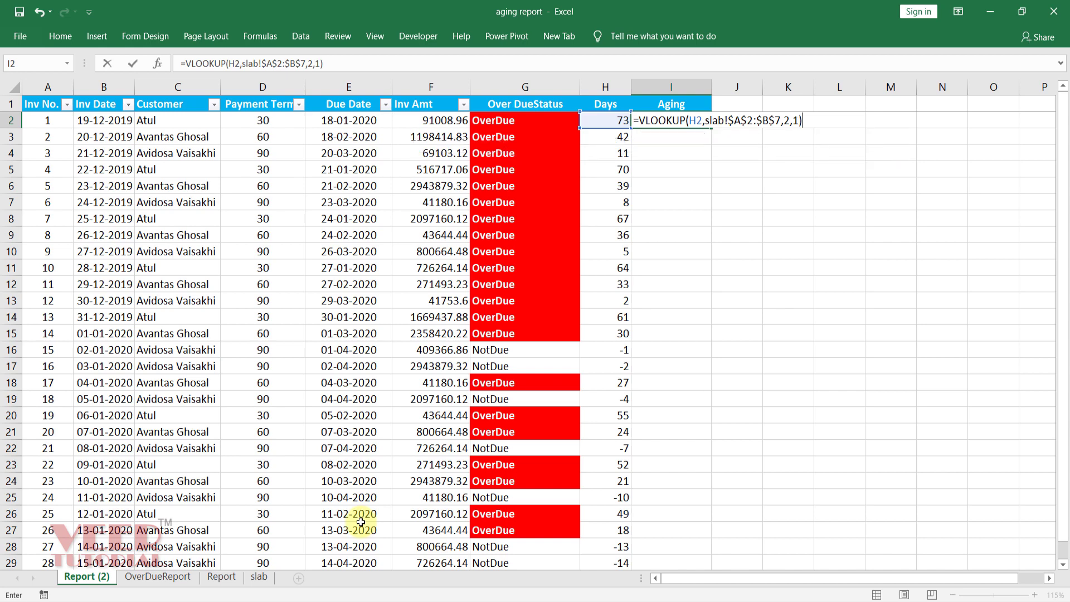
{"action": "key", "text": "ctrl+Return"}
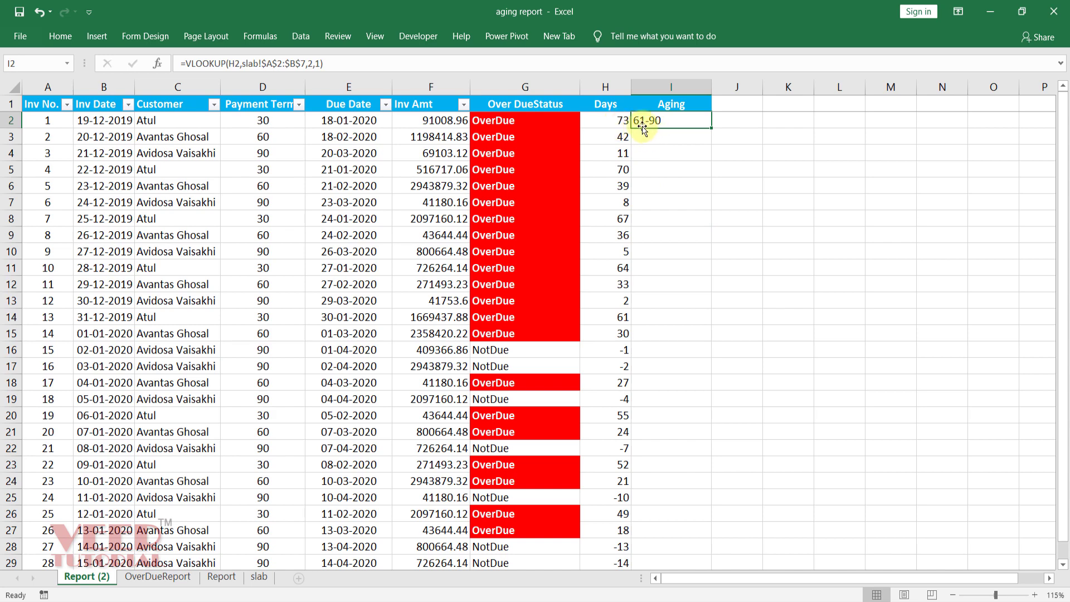
Copy the Aging VLOOKUP down to I29, inspect I16's #N/A, and select I2's formula text.
{"action": "double_click", "coordinate": [713, 128]}
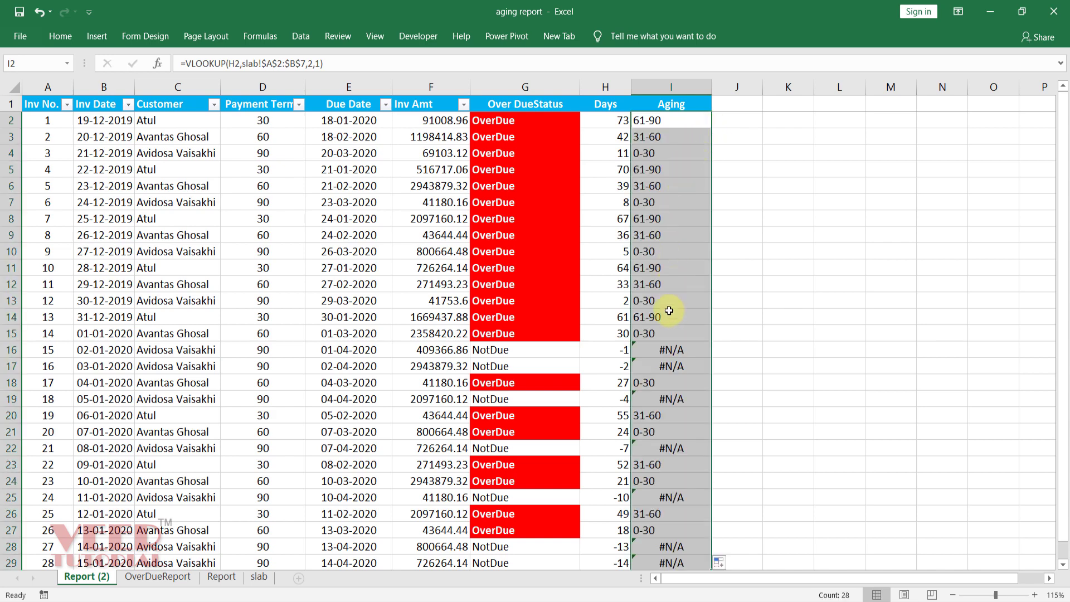
{"action": "scroll", "coordinate": [655, 491], "scroll_direction": "down", "scroll_amount": 2}
{"action": "scroll", "coordinate": [657, 481], "scroll_direction": "down", "scroll_amount": 2}
{"action": "scroll", "coordinate": [658, 482], "scroll_direction": "up", "scroll_amount": 2}
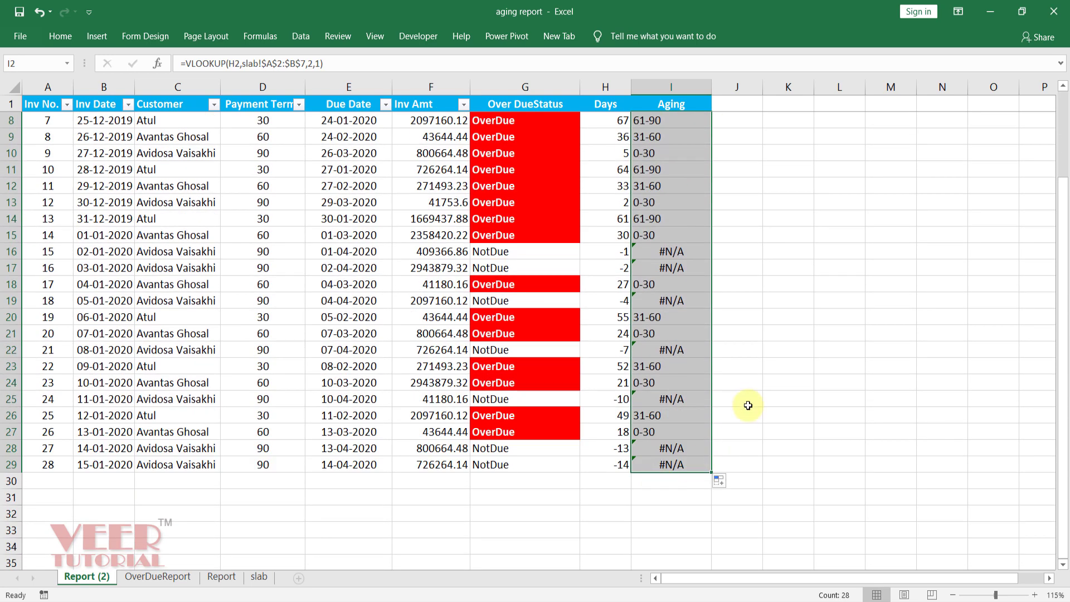
{"action": "left_click", "coordinate": [747, 399]}
{"action": "left_click", "coordinate": [672, 252]}
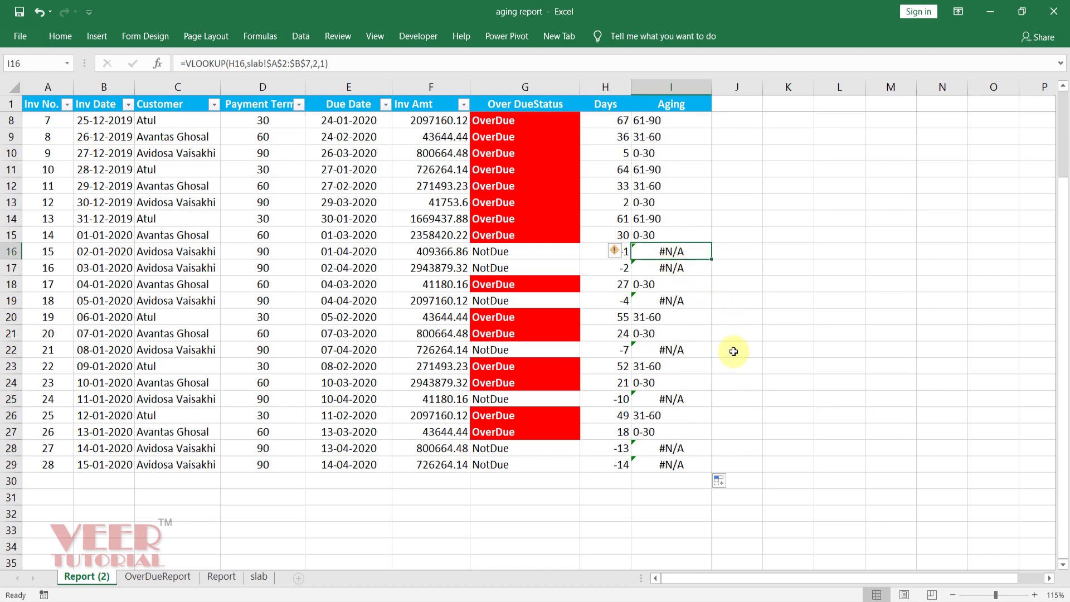
{"action": "scroll", "coordinate": [744, 333], "scroll_direction": "up", "scroll_amount": 2}
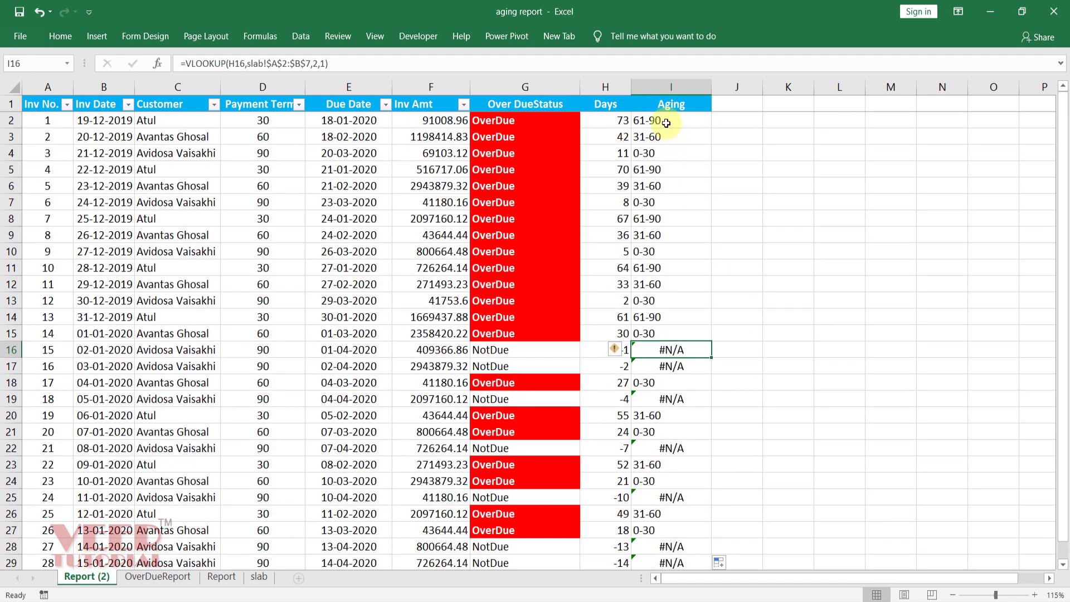
{"action": "left_click", "coordinate": [664, 121]}
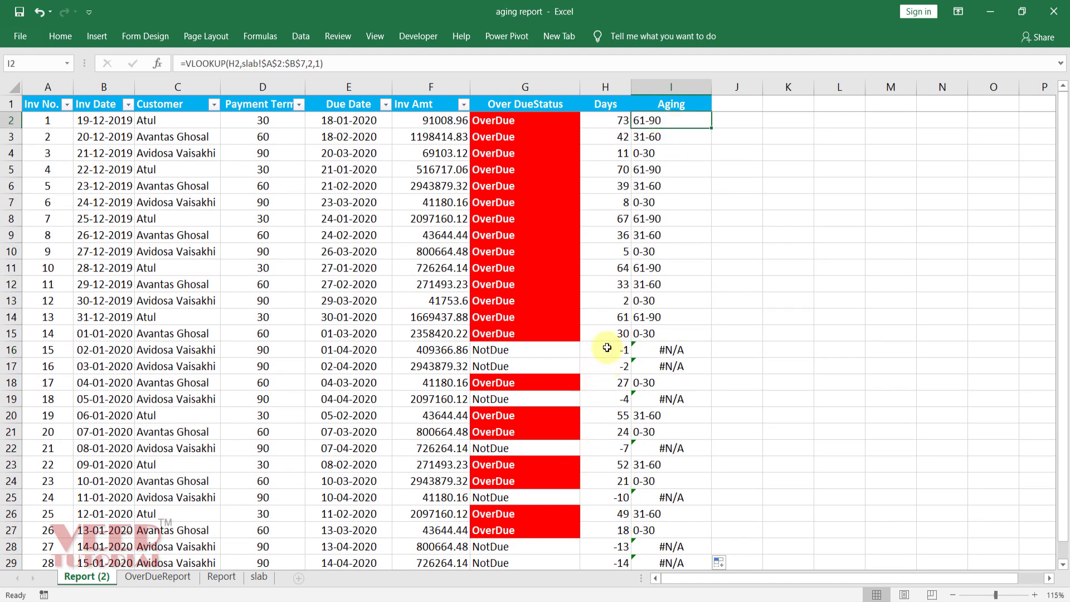
{"action": "left_click_drag", "start_coordinate": [323, 63], "coordinate": [190, 66]}
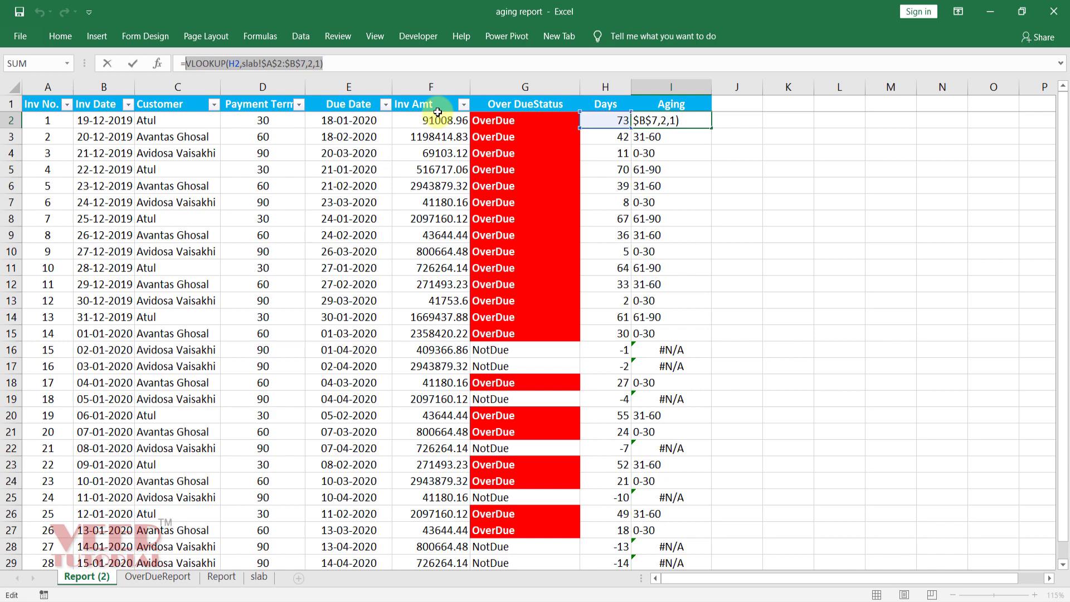
Rewrite I2 as =IF(H2<1,"NA",VLOOKUP(H2,slab!$A$2:$B$7,2,1)) so days below 1 return NA.
{"action": "type", "text": "if"}
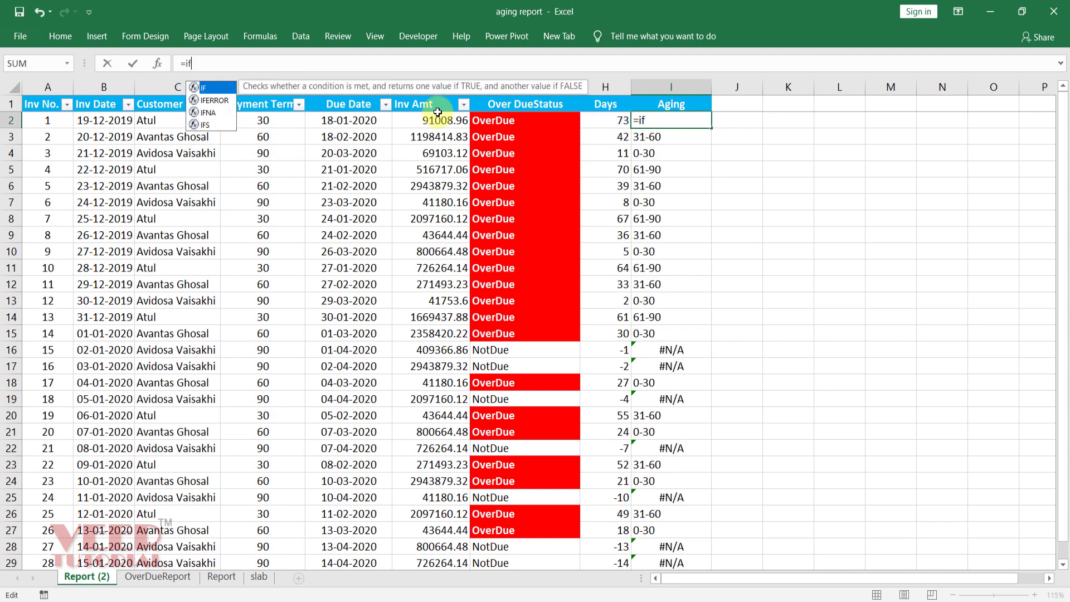
{"action": "key", "text": "Tab"}
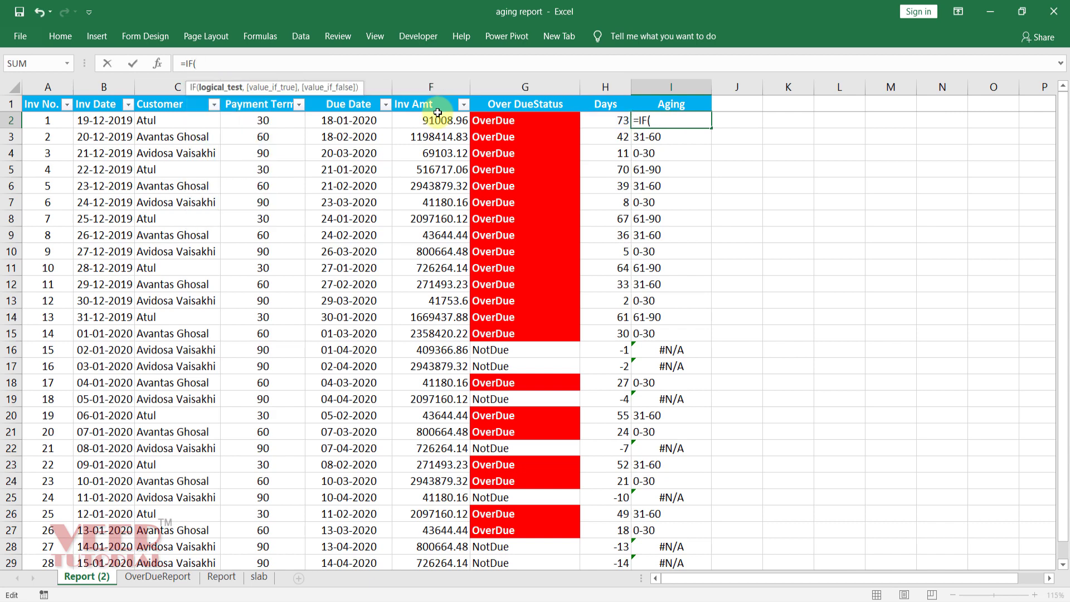
{"action": "left_click", "coordinate": [620, 119]}
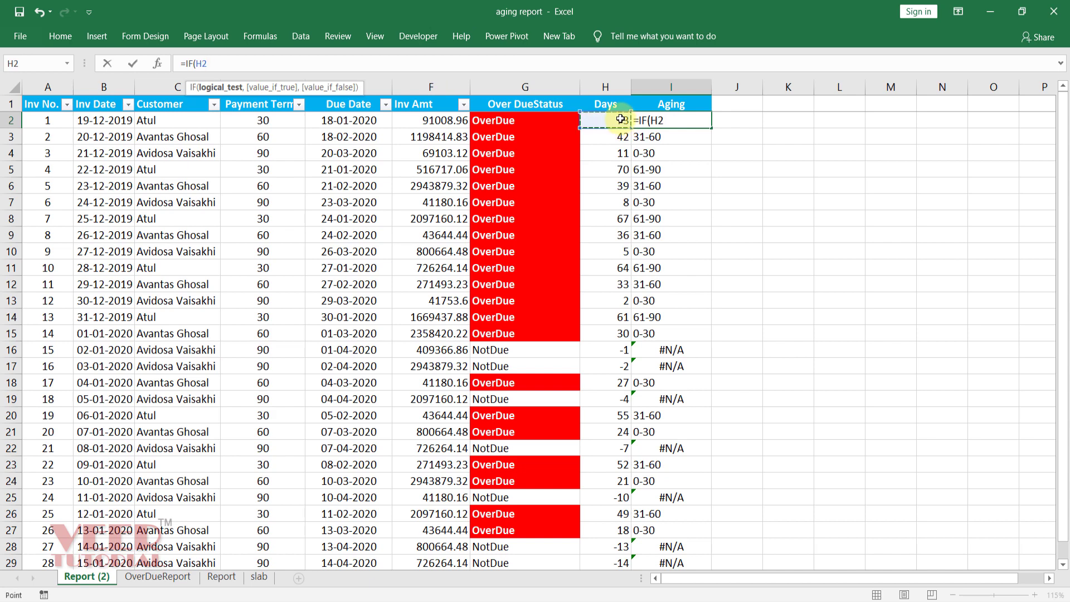
{"action": "type", "text": "<1"}
{"action": "type", "text": ",\"NA"}
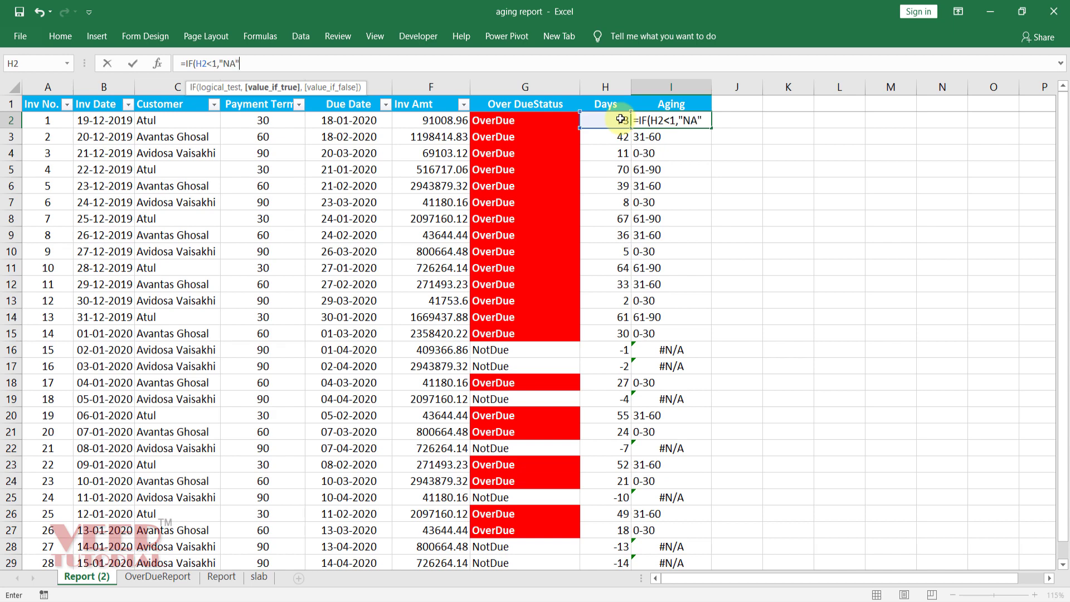
{"action": "type", "text": ","}
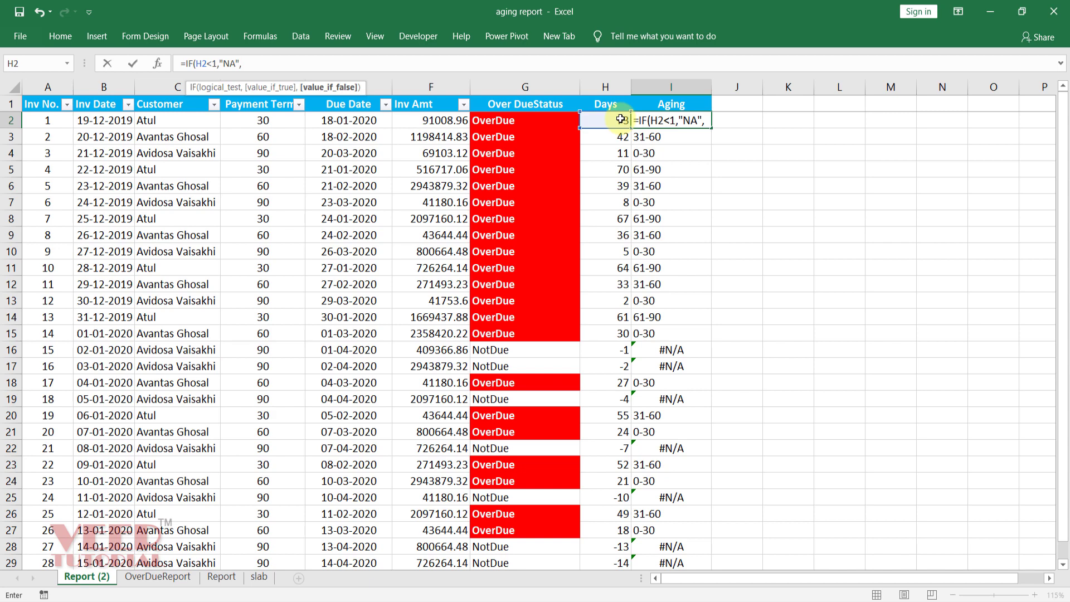
{"action": "type", "text": "VLOOKUP(H2,slab!$A$2:$B$7,2,1)"}
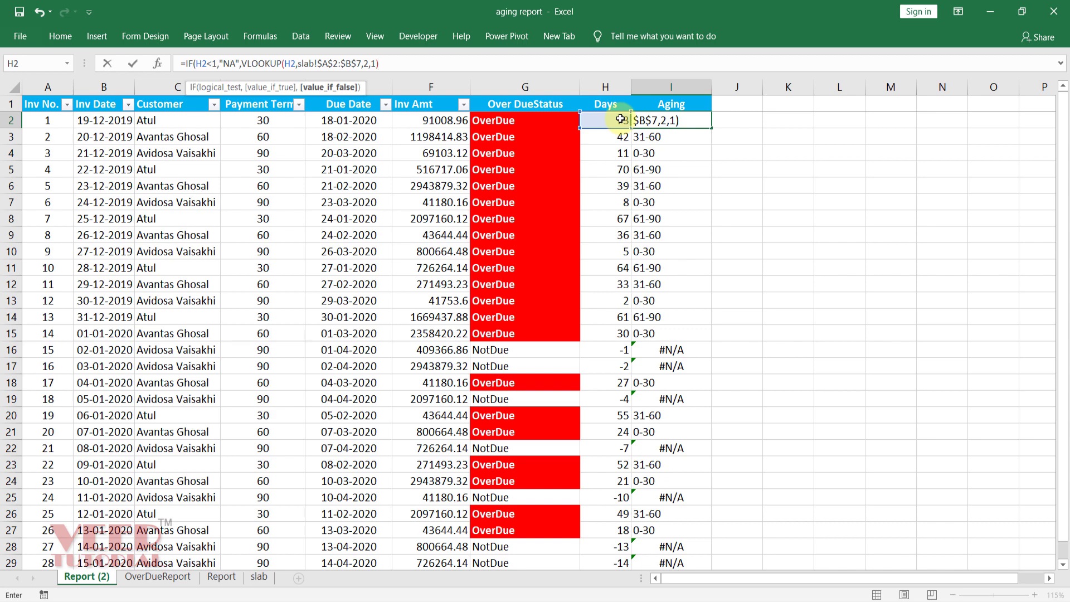
{"action": "type", "text": ")"}
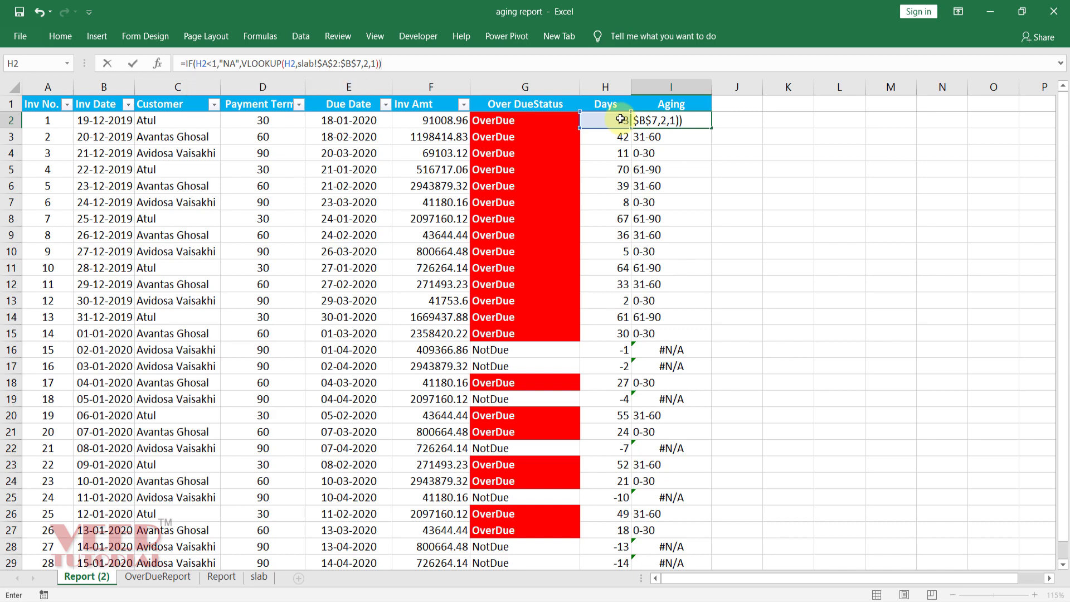
{"action": "key", "text": "ctrl+Return"}
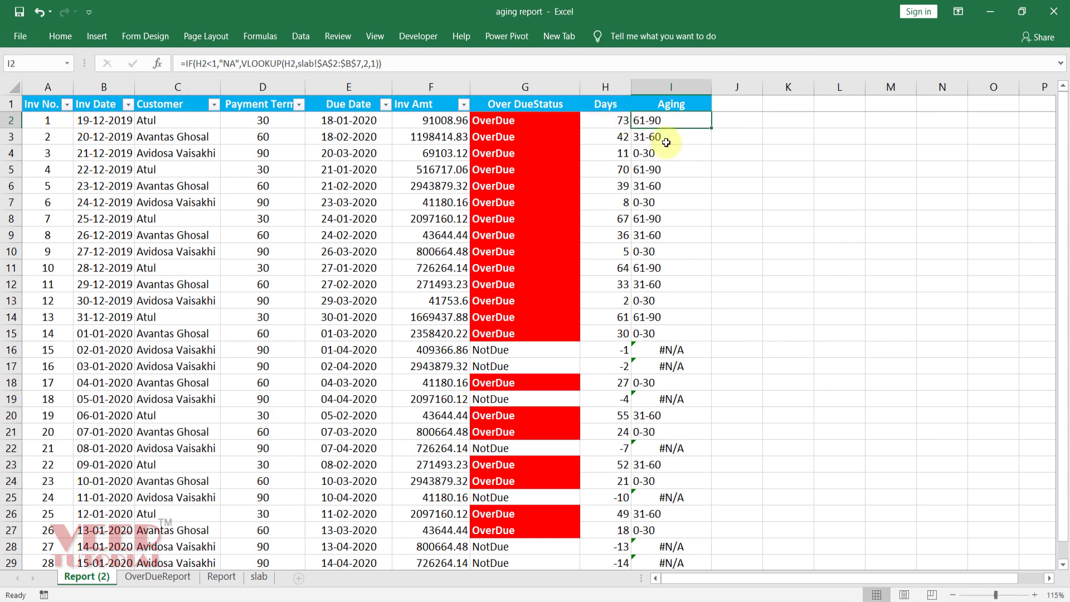
Fill the NA-aware aging formula down column I and check a not-due row shows NA.
{"action": "double_click", "coordinate": [712, 127]}
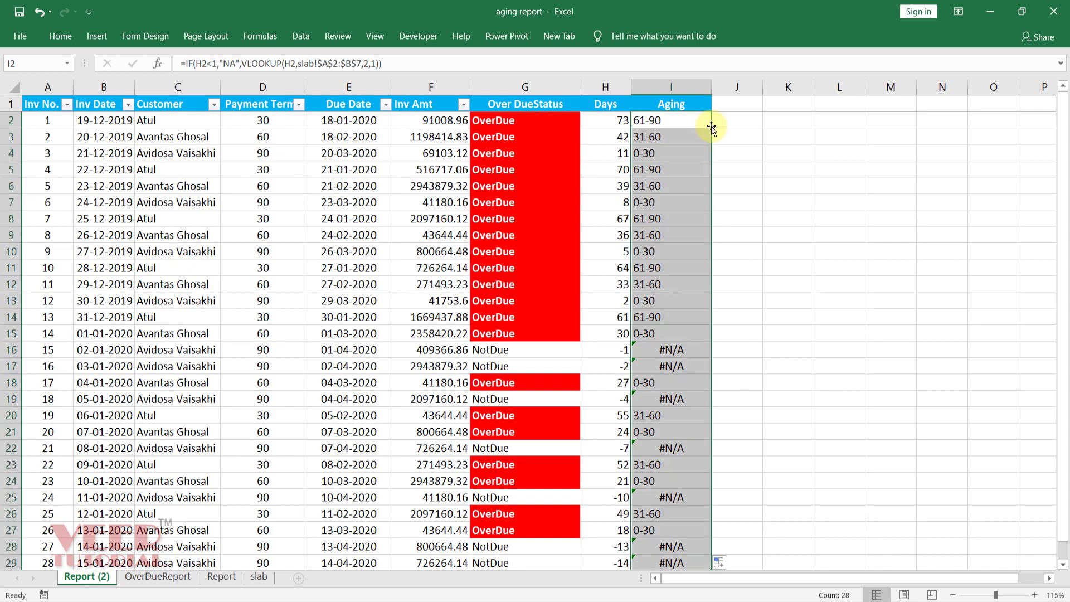
{"action": "left_click", "coordinate": [668, 353]}
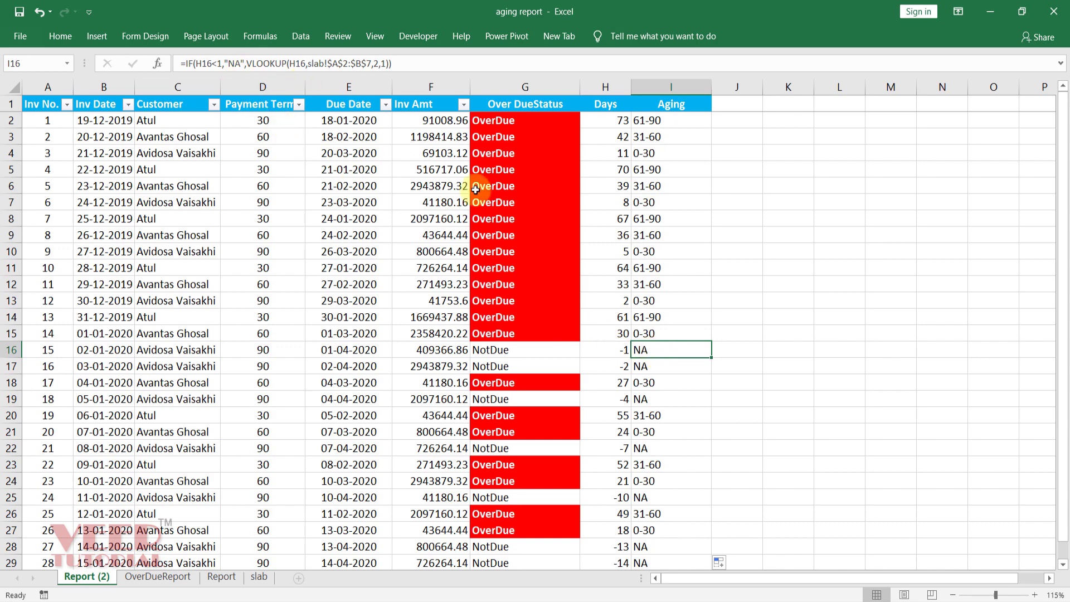
{"action": "scroll", "coordinate": [668, 261], "scroll_direction": "down", "scroll_amount": 4}
{"action": "scroll", "coordinate": [668, 261], "scroll_direction": "up", "scroll_amount": 3}
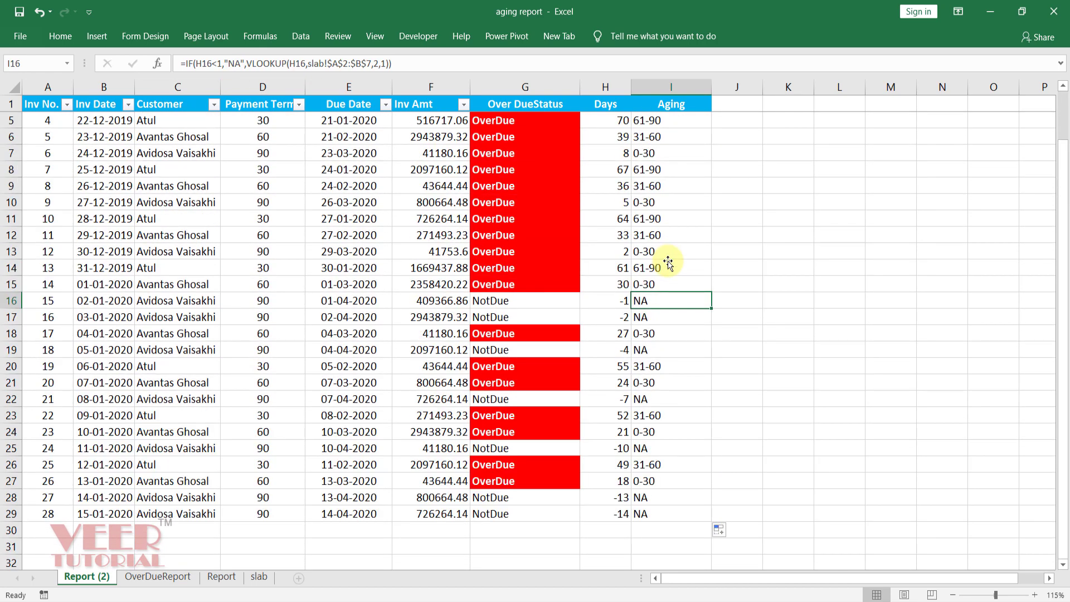
{"action": "scroll", "coordinate": [668, 261], "scroll_direction": "up", "scroll_amount": 1}
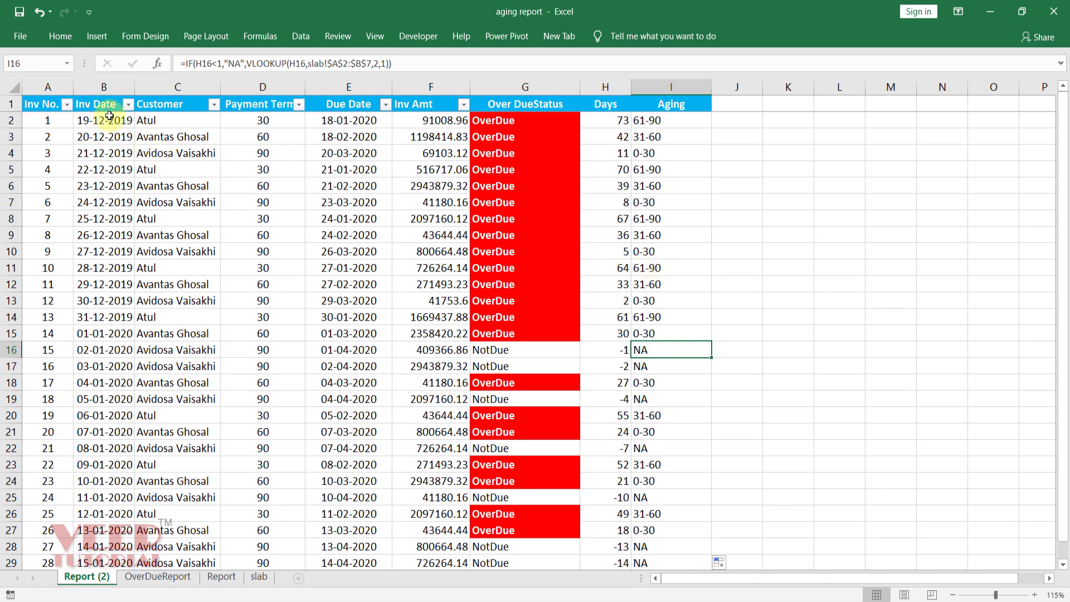
Select the invoice data range A1:I29.
{"action": "left_click", "coordinate": [44, 102]}
{"action": "key", "text": "ctrl+shift+Right"}
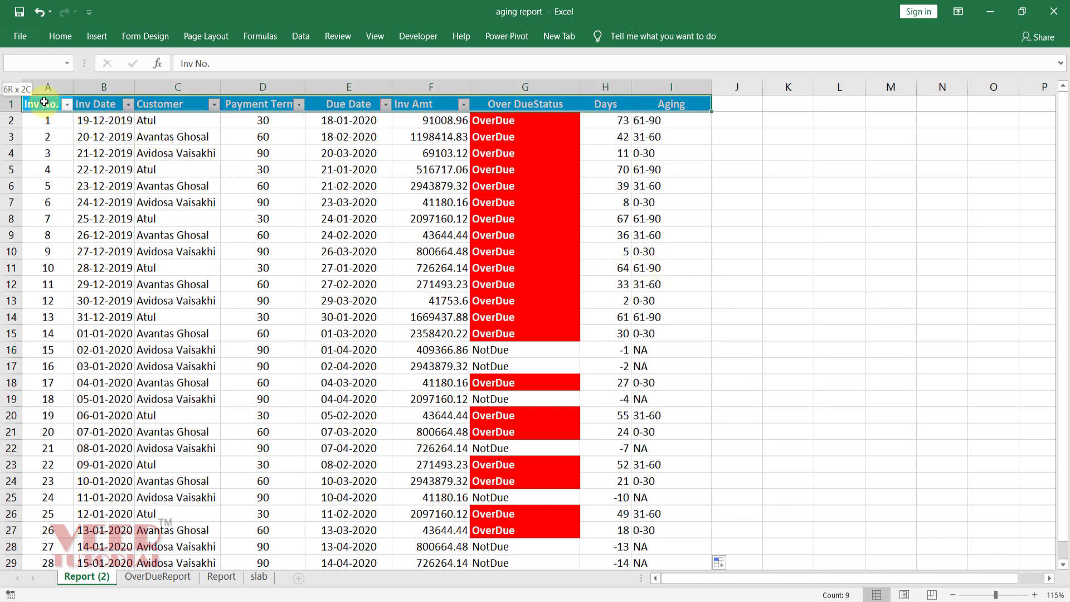
{"action": "key", "text": "ctrl+shift+Down"}
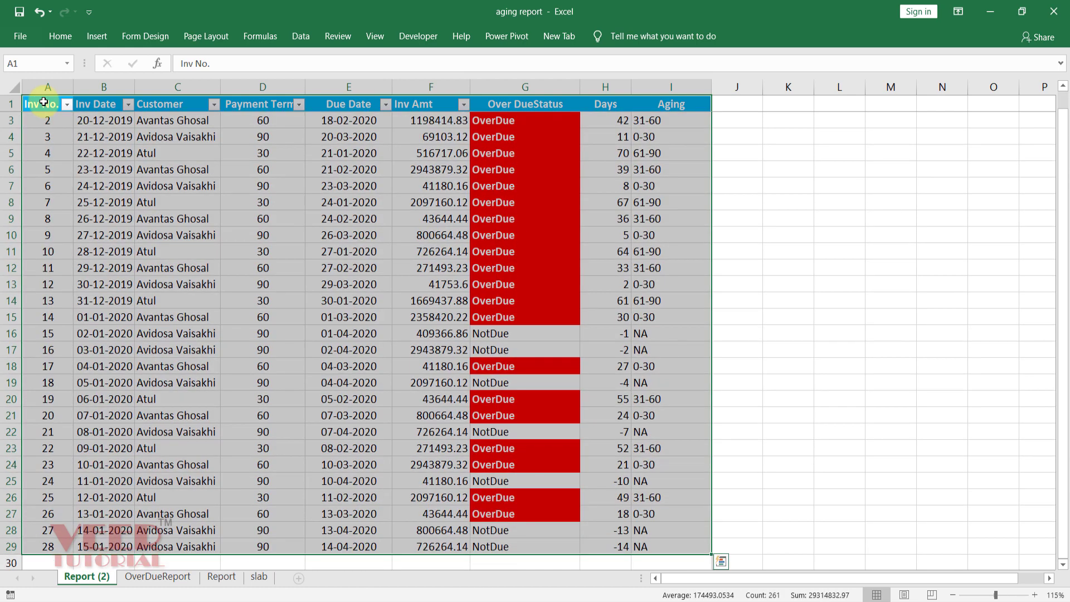
Convert A1:I29 into an Excel table with headers using Ctrl+T.
{"action": "key", "text": "ctrl+t"}
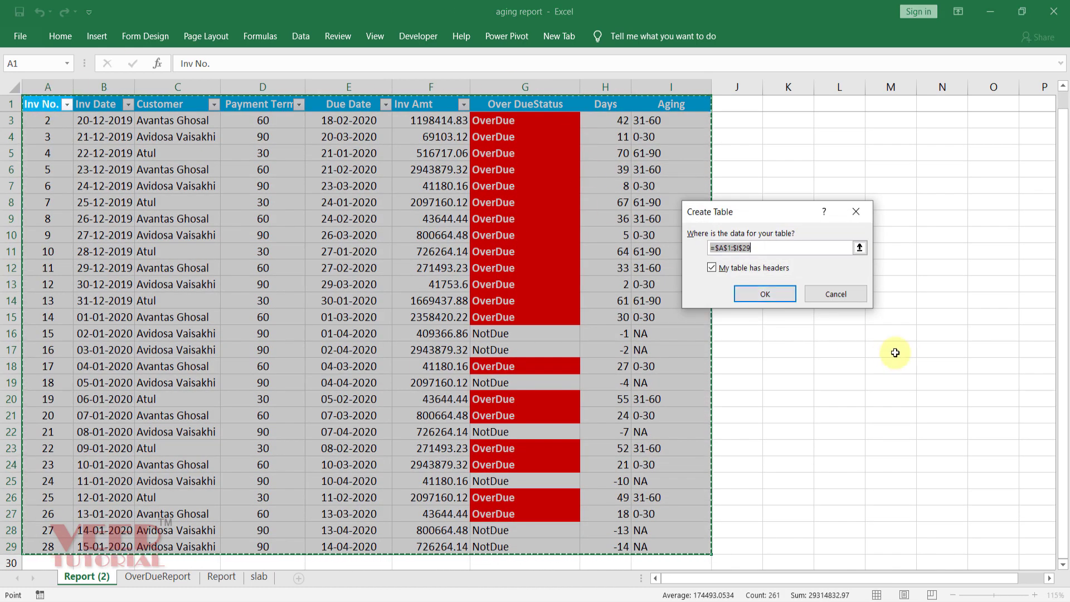
{"action": "left_click", "coordinate": [765, 296]}
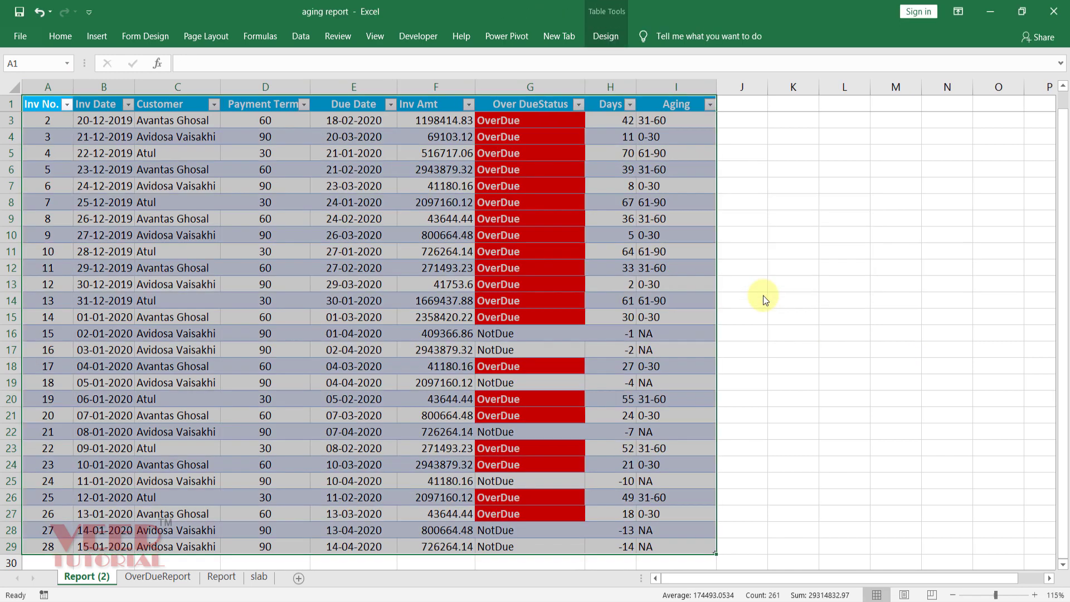
{"action": "left_click", "coordinate": [391, 321]}
{"action": "scroll", "coordinate": [344, 390], "scroll_direction": "down", "scroll_amount": 1}
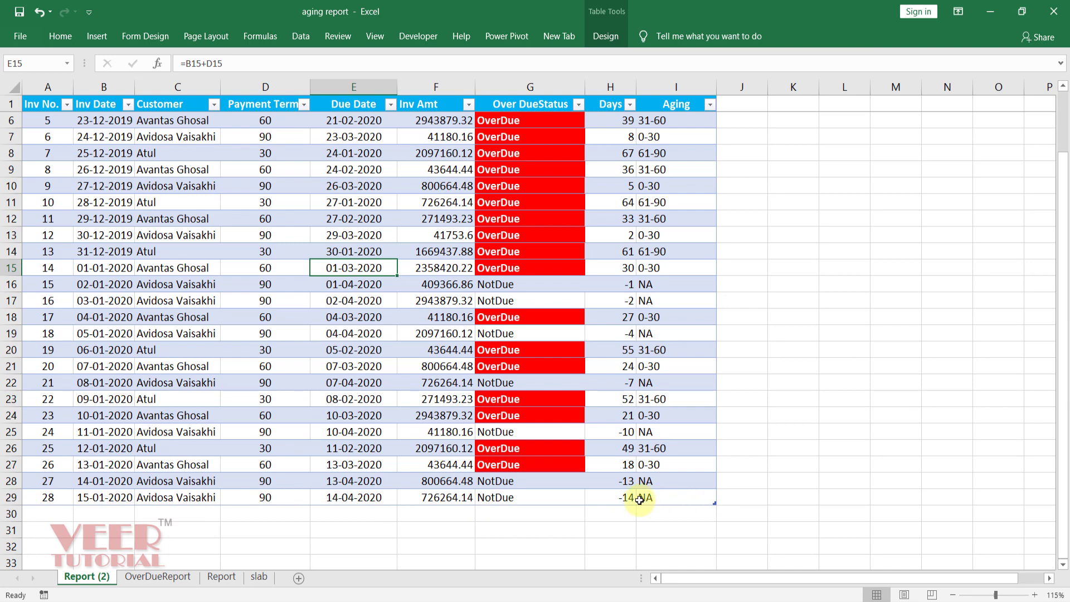
Copy invoice 23's first four fields into row 30 and set its invoice number to 29.
{"action": "left_click_drag", "start_coordinate": [52, 416], "coordinate": [258, 420]}
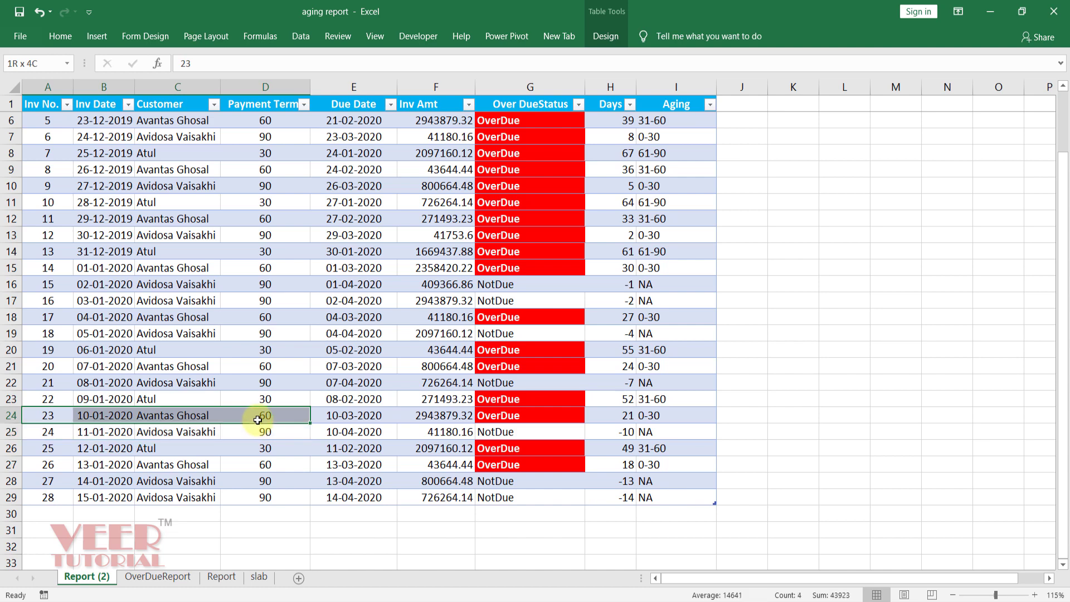
{"action": "left_click_drag", "start_coordinate": [259, 419], "coordinate": [260, 421]}
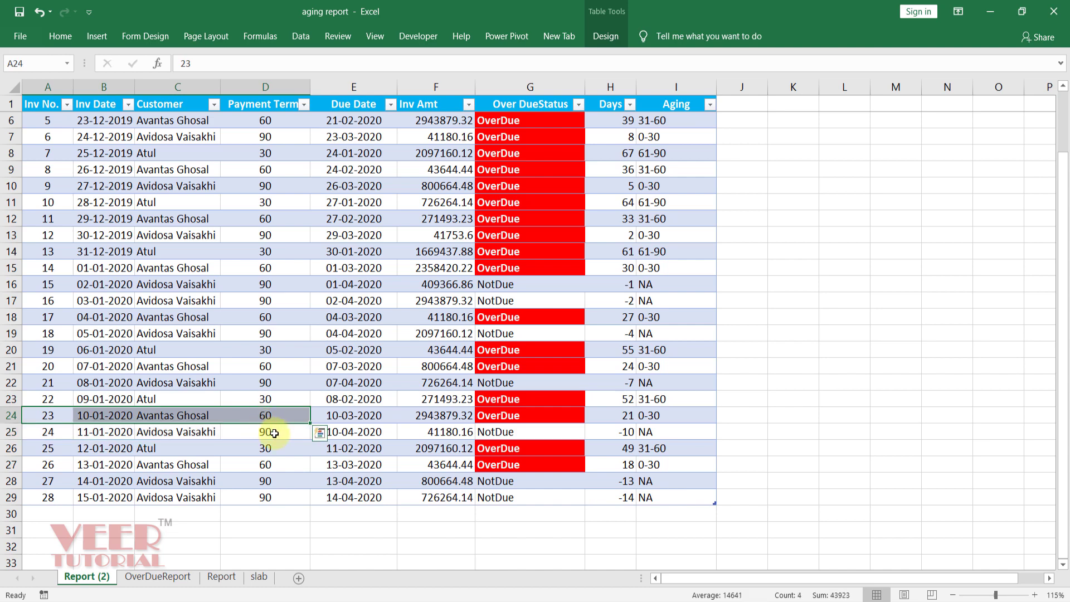
{"action": "key", "text": "ctrl+c"}
{"action": "left_click", "coordinate": [49, 513]}
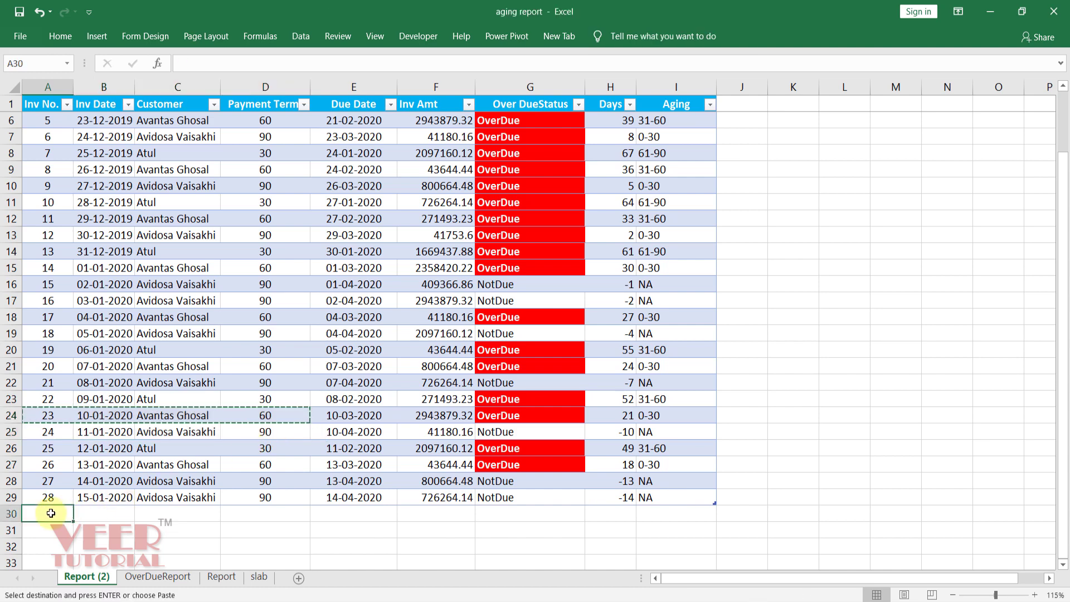
{"action": "key", "text": "ctrl+v"}
{"action": "left_click", "coordinate": [49, 513]}
{"action": "type", "text": "2"}
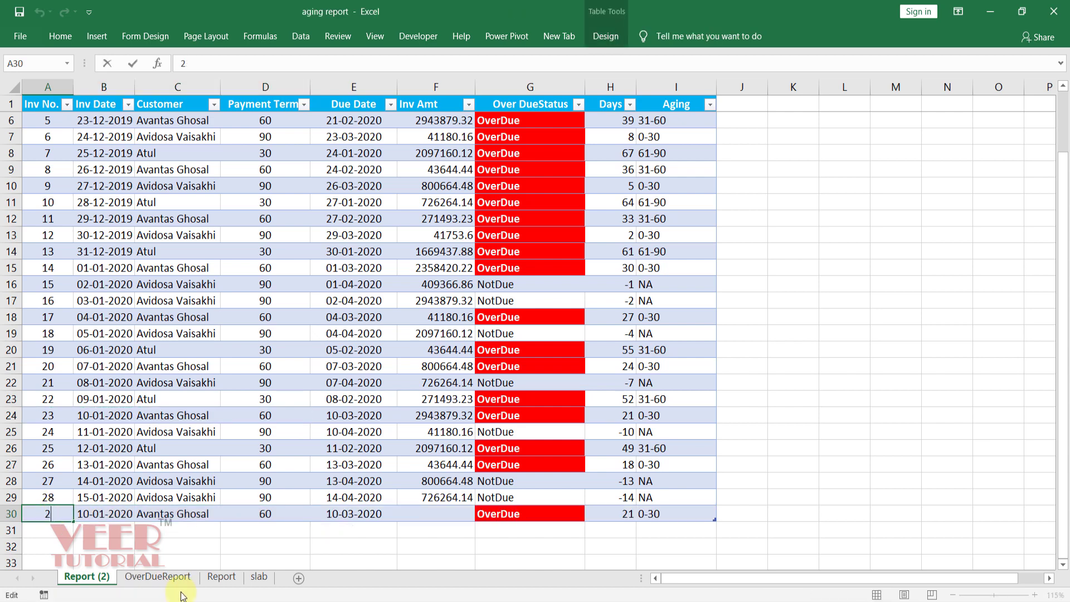
{"action": "key", "text": "Return"}
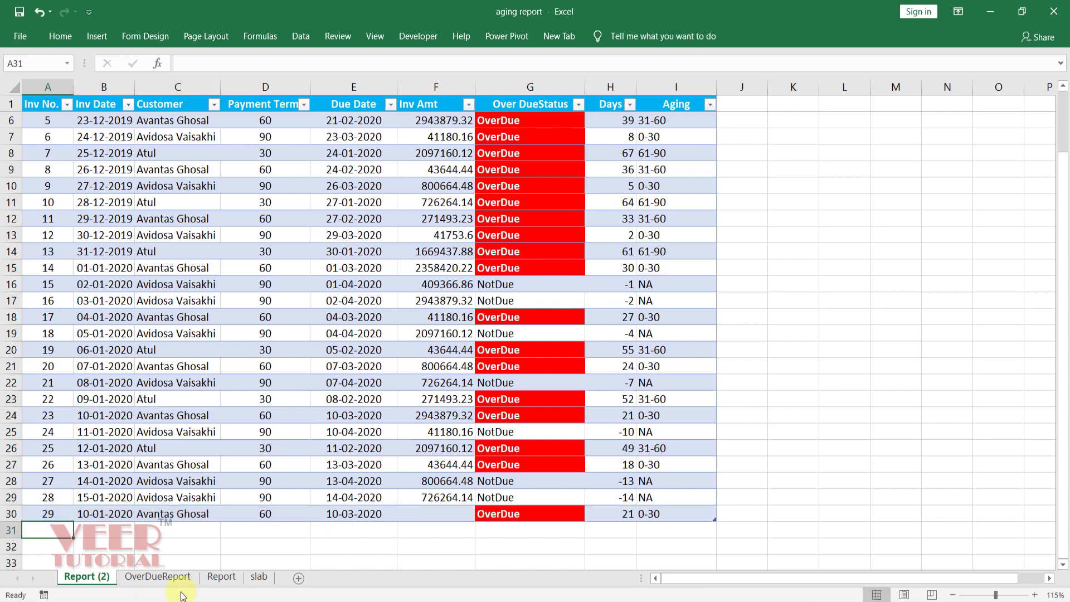
Copy the 41180.16 amount into F30 and confirm status OverDue, 21 days, aging 0-30.
{"action": "left_click", "coordinate": [431, 431]}
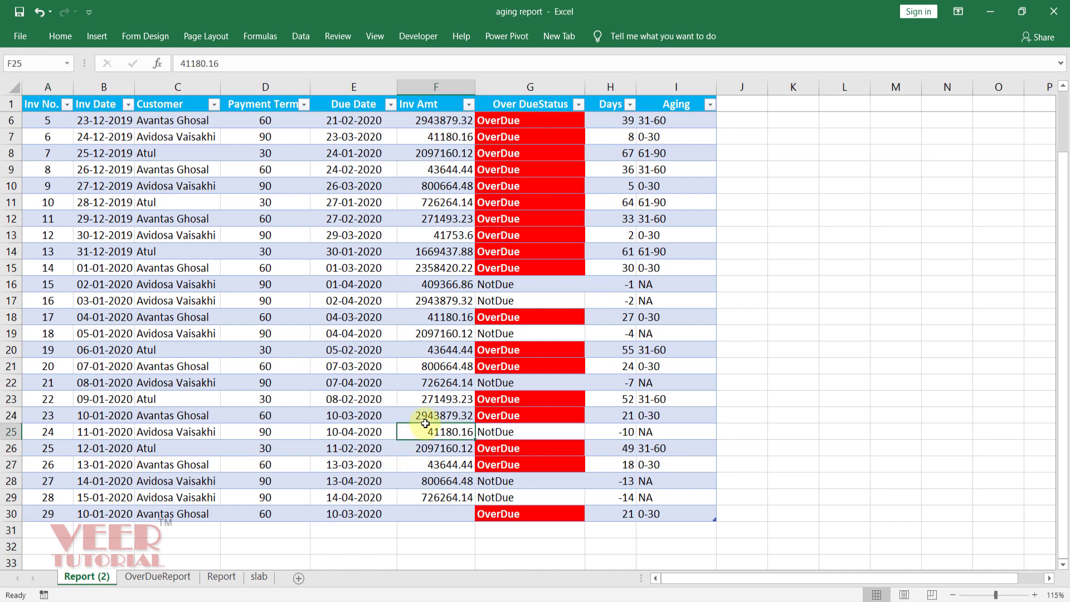
{"action": "key", "text": "ctrl+c"}
{"action": "left_click", "coordinate": [448, 516]}
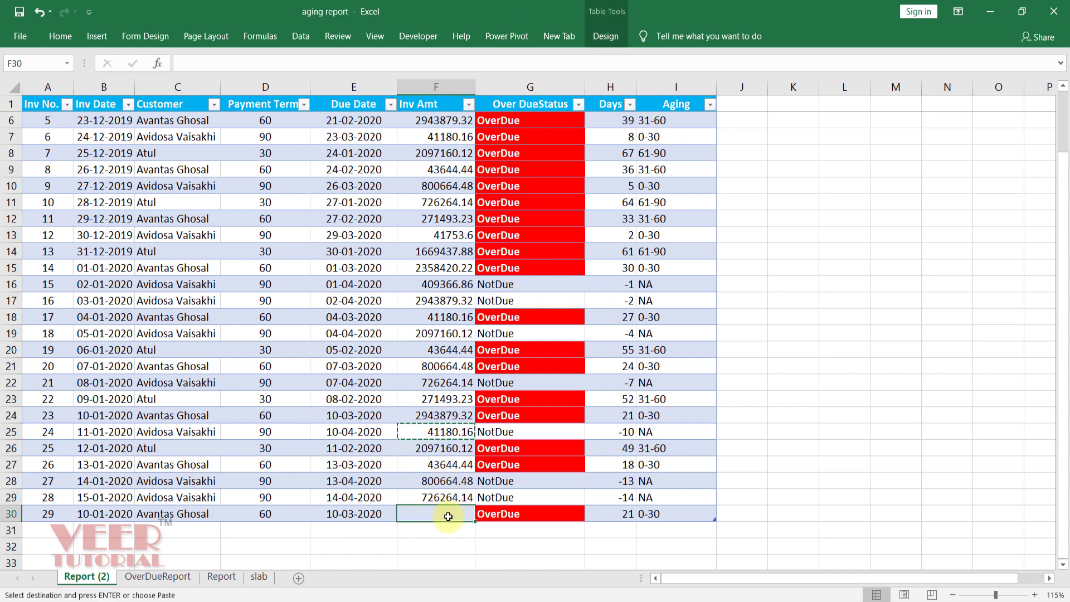
{"action": "key", "text": "ctrl+v"}
{"action": "left_click", "coordinate": [519, 514]}
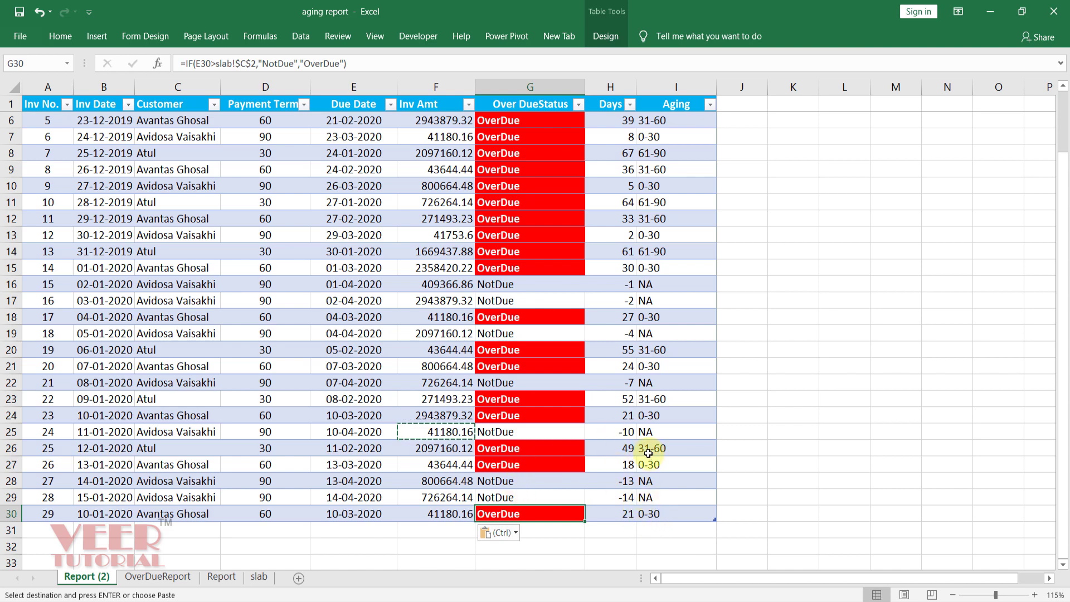
{"action": "scroll", "coordinate": [621, 363], "scroll_direction": "up", "scroll_amount": 2}
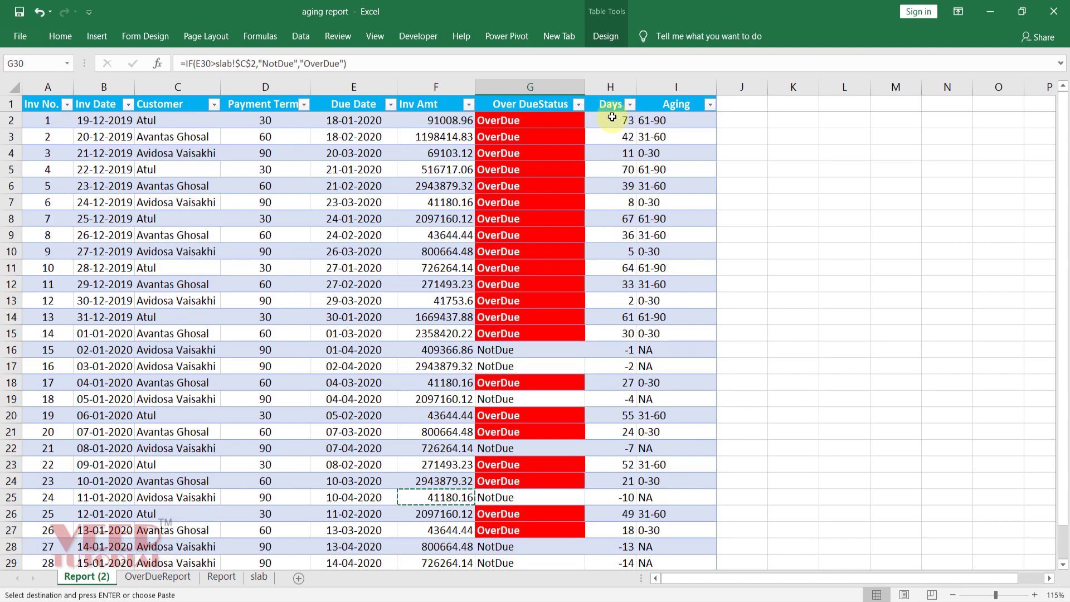
{"action": "left_click", "coordinate": [433, 221]}
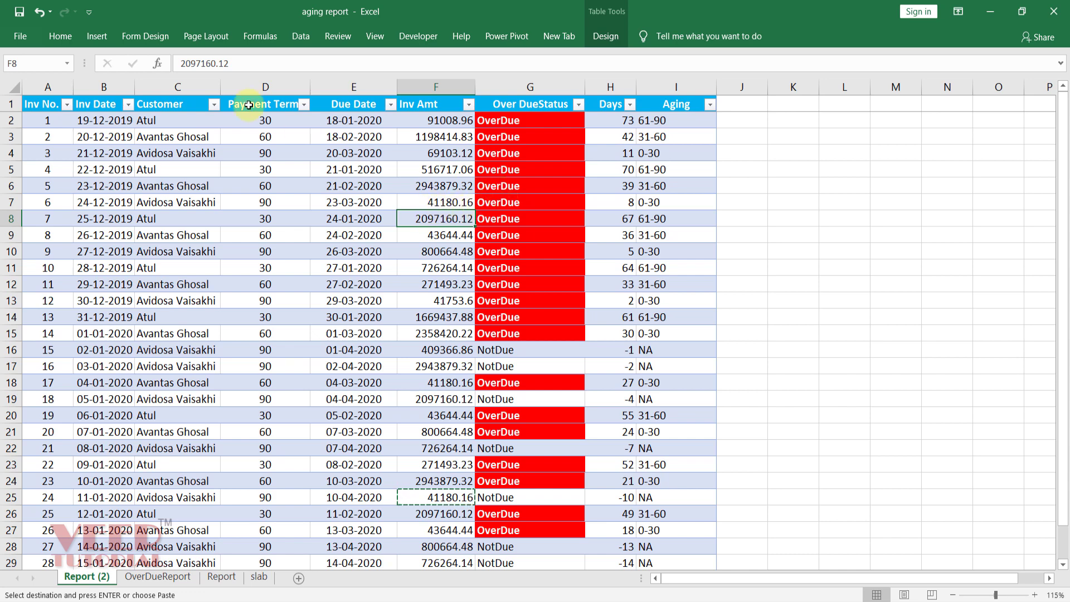
Insert a PivotTable from the invoice table on a new sheet.
{"action": "left_click", "coordinate": [103, 38]}
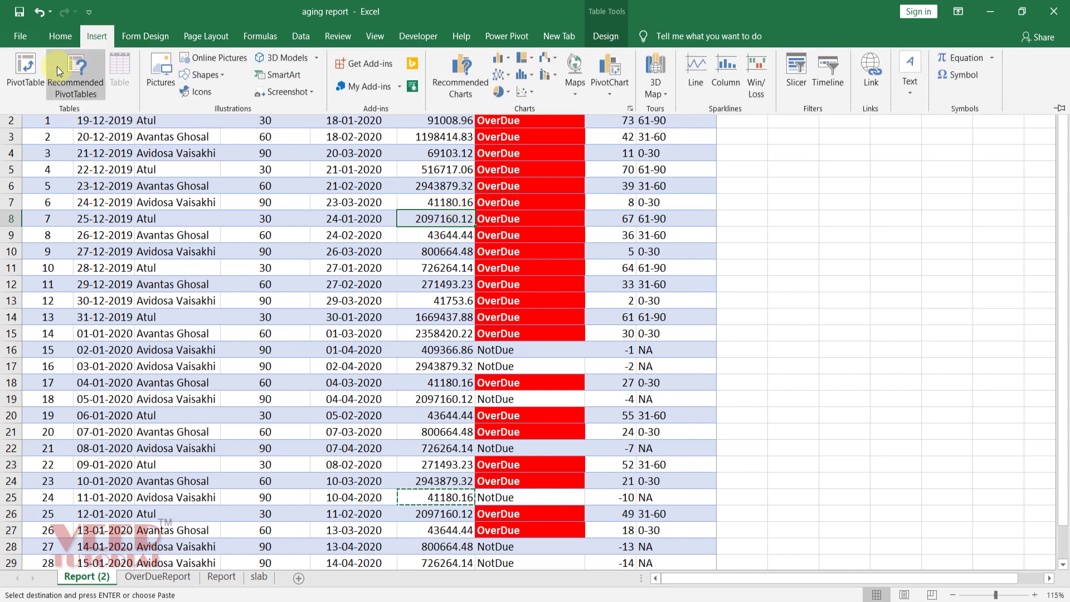
{"action": "left_click", "coordinate": [26, 72]}
{"action": "left_click", "coordinate": [814, 369]}
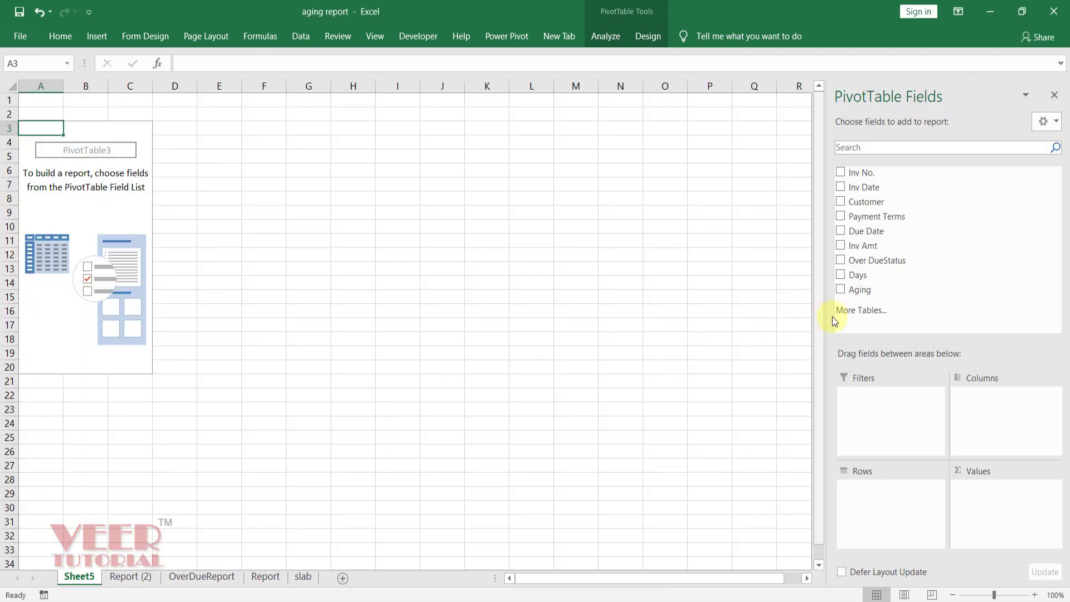
Lay out the pivot with Aging as columns, Customer as rows, and summed Inv Amt.
{"action": "left_click_drag", "start_coordinate": [861, 292], "coordinate": [1007, 423]}
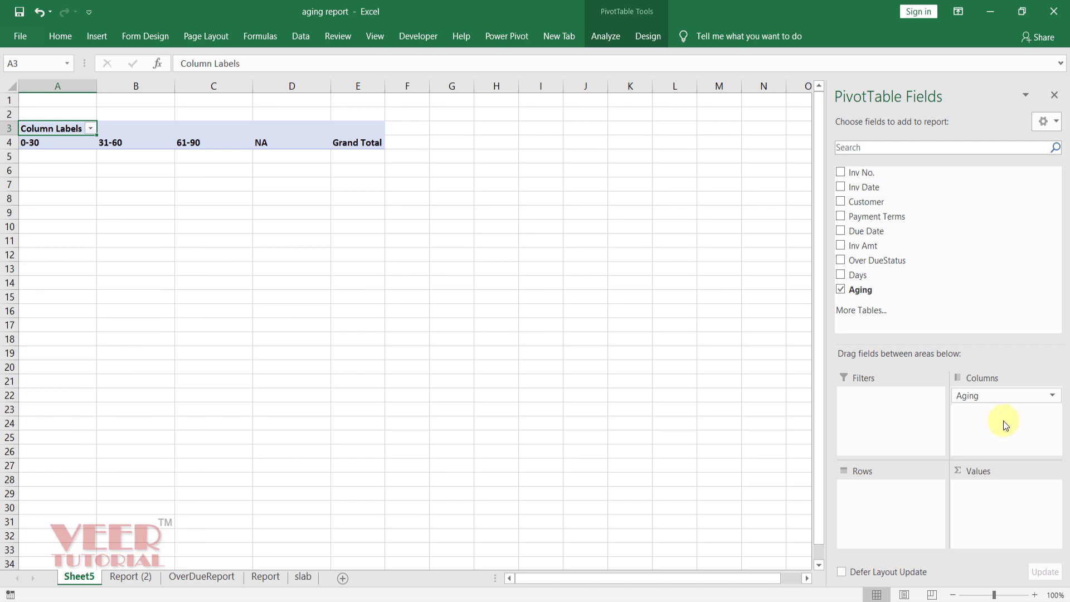
{"action": "left_click_drag", "start_coordinate": [867, 202], "coordinate": [871, 514]}
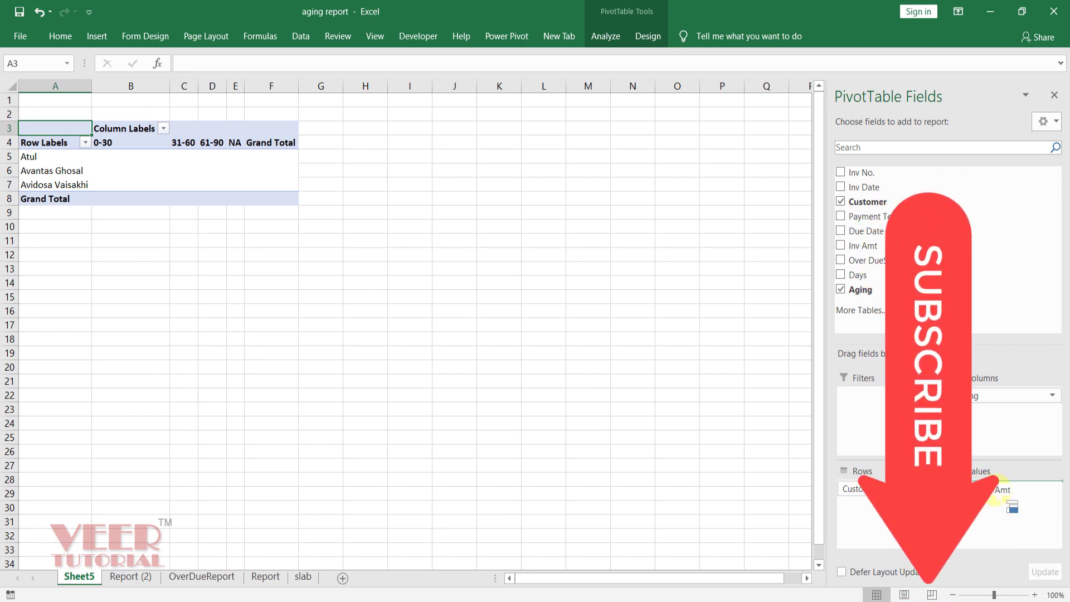
{"action": "left_click_drag", "start_coordinate": [877, 246], "coordinate": [1003, 502]}
{"action": "scroll", "coordinate": [363, 335], "scroll_direction": "up", "scroll_amount": 2, "text": "ctrl"}
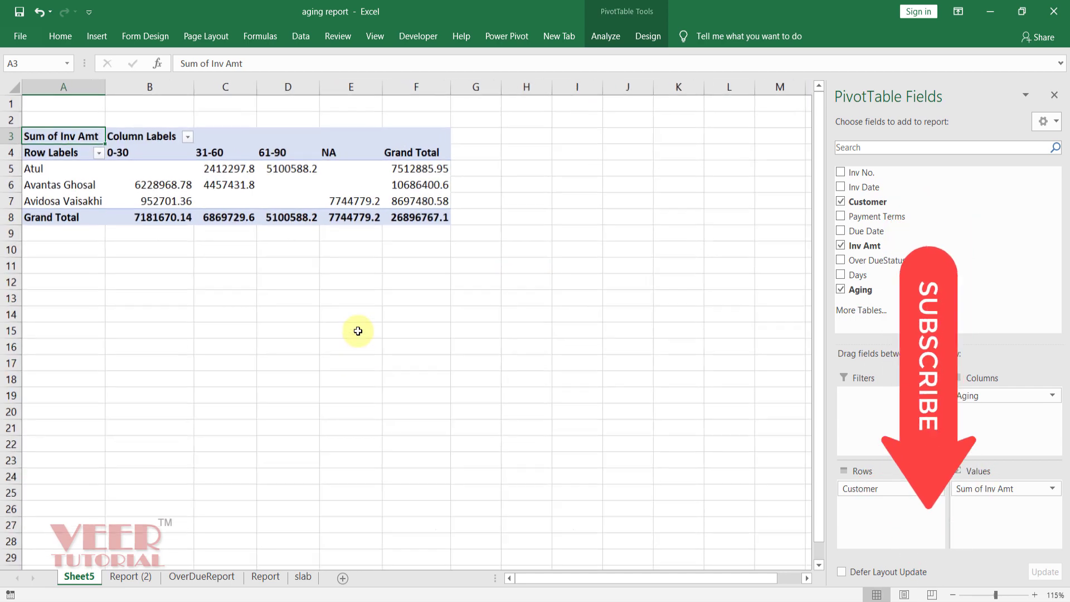
{"action": "scroll", "coordinate": [358, 331], "scroll_direction": "up", "scroll_amount": 1, "text": "ctrl"}
{"action": "left_click", "coordinate": [344, 353]}
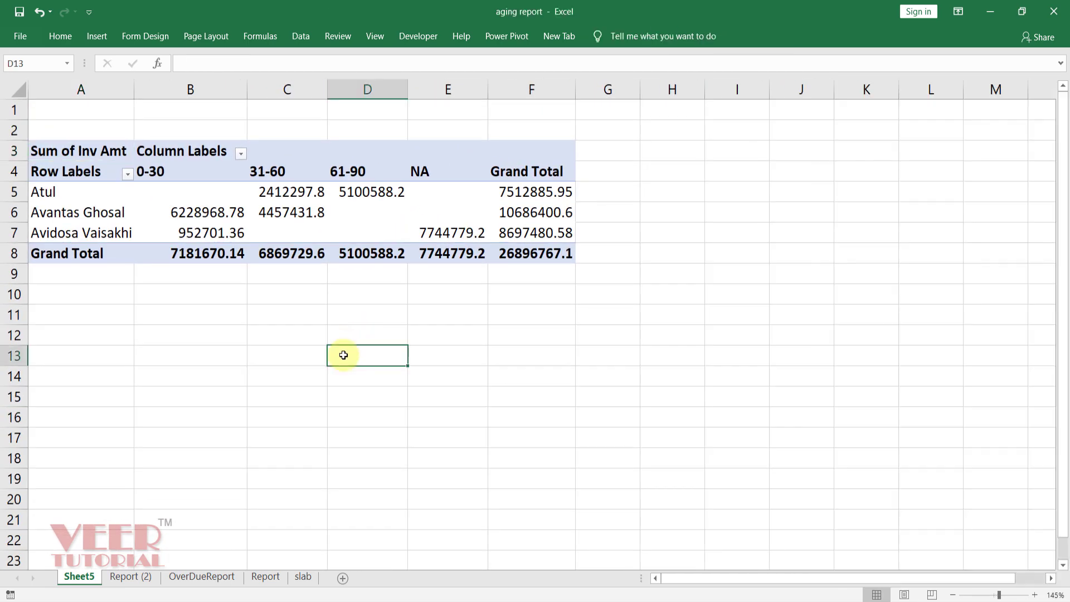
{"action": "left_click", "coordinate": [426, 170]}
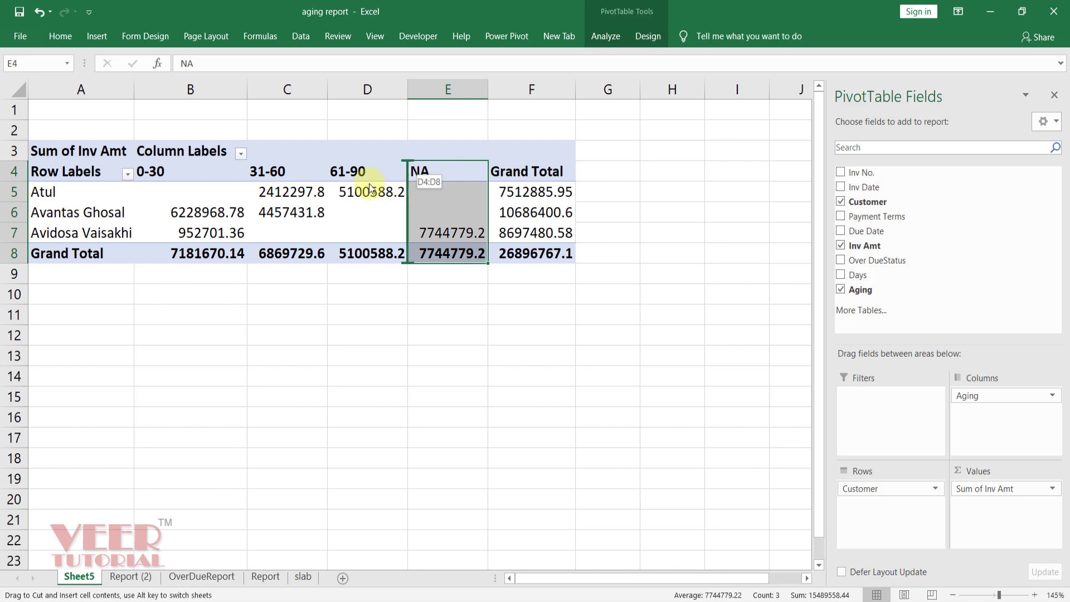
{"action": "left_click_drag", "start_coordinate": [409, 177], "coordinate": [146, 180]}
{"action": "left_click", "coordinate": [279, 350]}
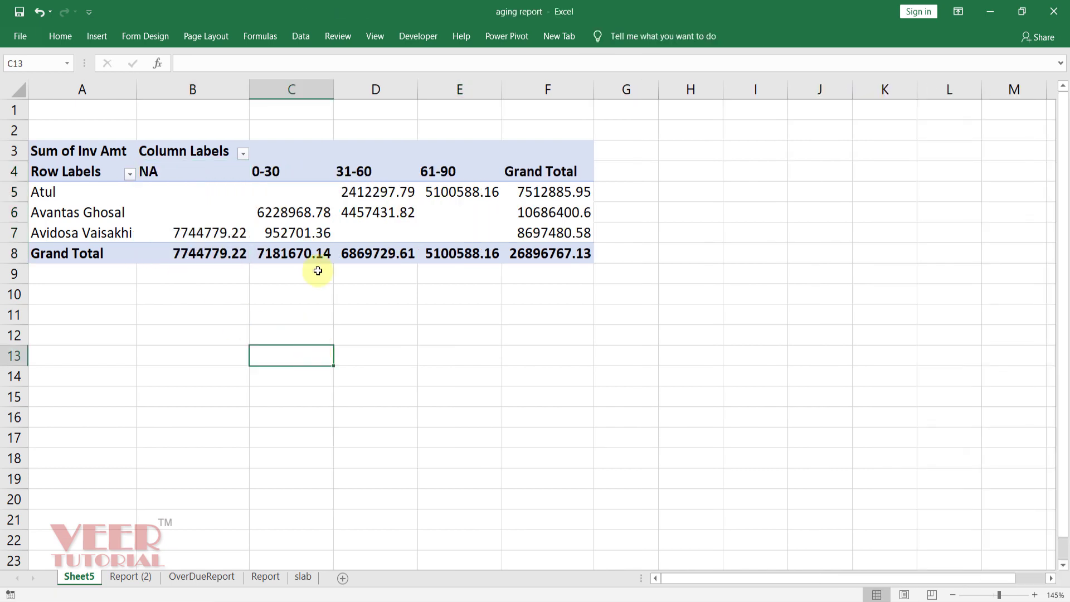
{"action": "left_click", "coordinate": [292, 199]}
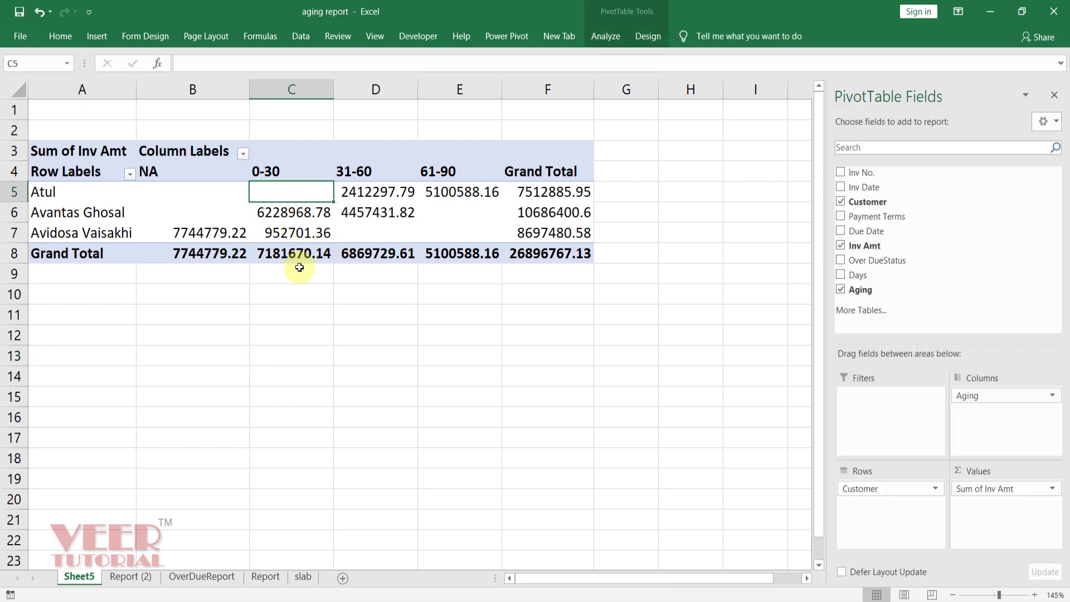
{"action": "left_click", "coordinate": [379, 192]}
{"action": "left_click", "coordinate": [439, 210]}
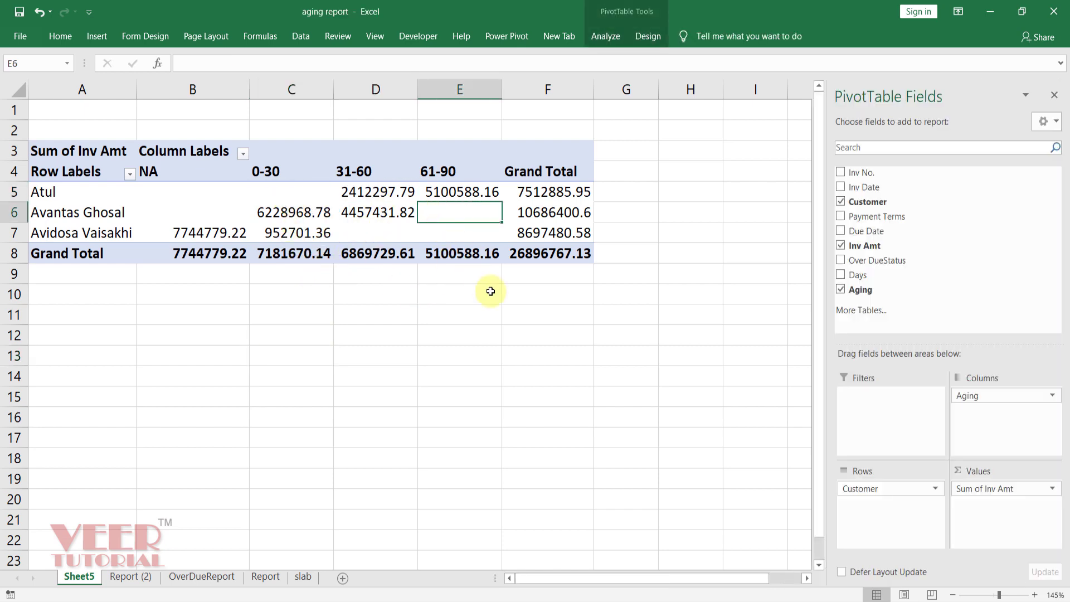
Apply custom format #,##0.00,"K" to pivot values, showing thousands like 6,228.97K.
{"action": "right_click", "coordinate": [307, 216]}
{"action": "mouse_move", "coordinate": [362, 356]}
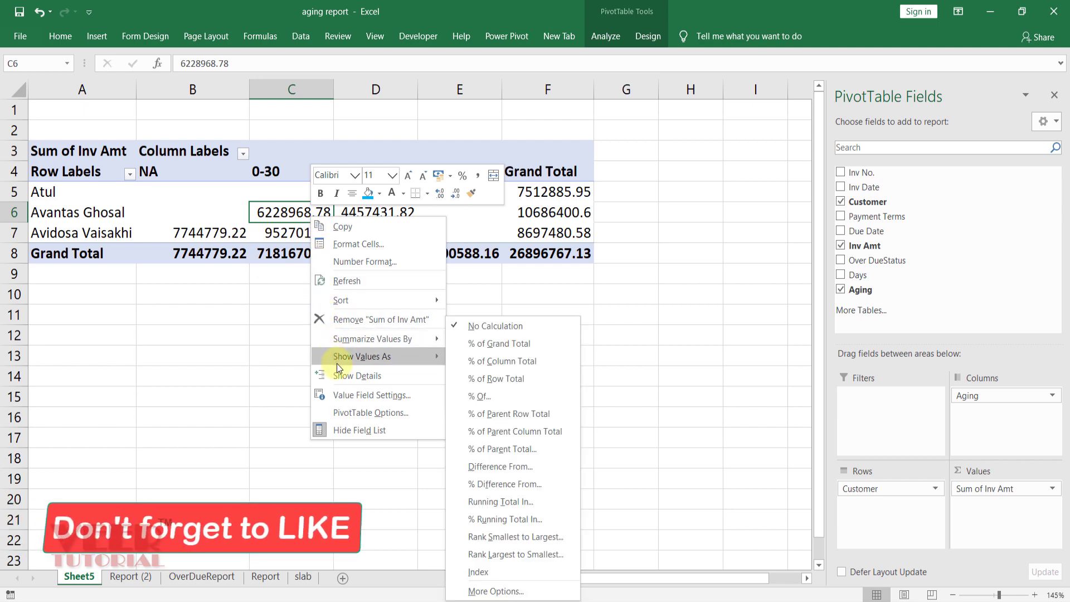
{"action": "left_click", "coordinate": [369, 263]}
{"action": "left_click", "coordinate": [222, 249]}
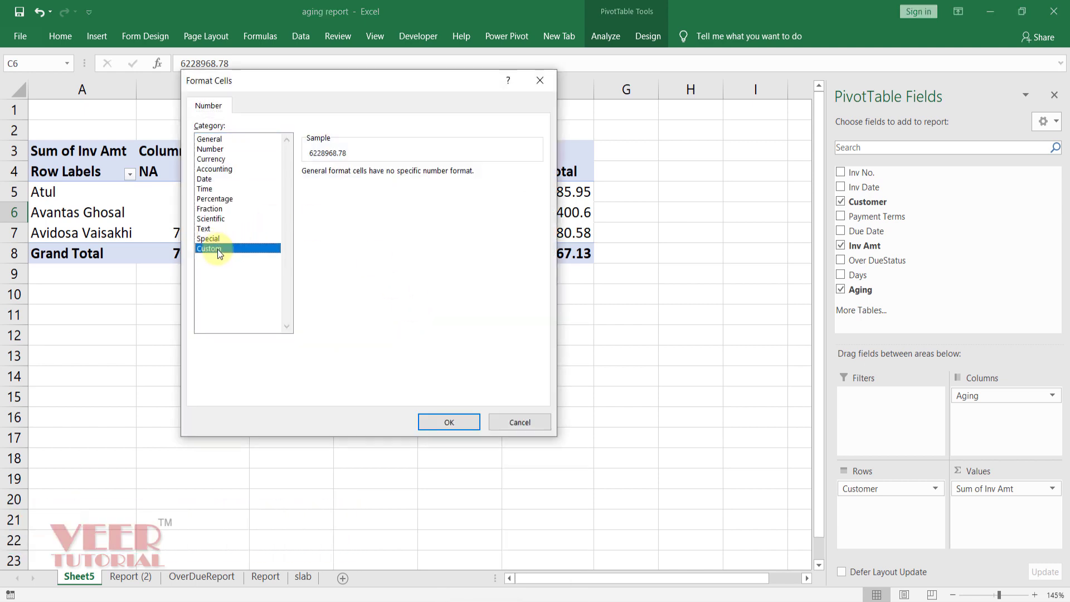
{"action": "left_click", "coordinate": [327, 240]}
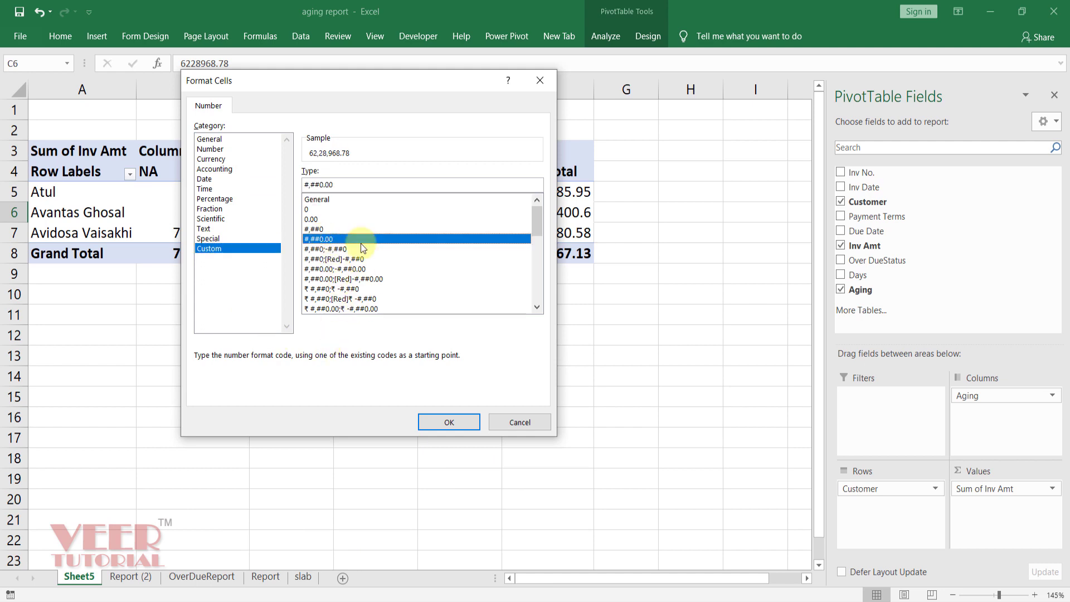
{"action": "left_click", "coordinate": [346, 185]}
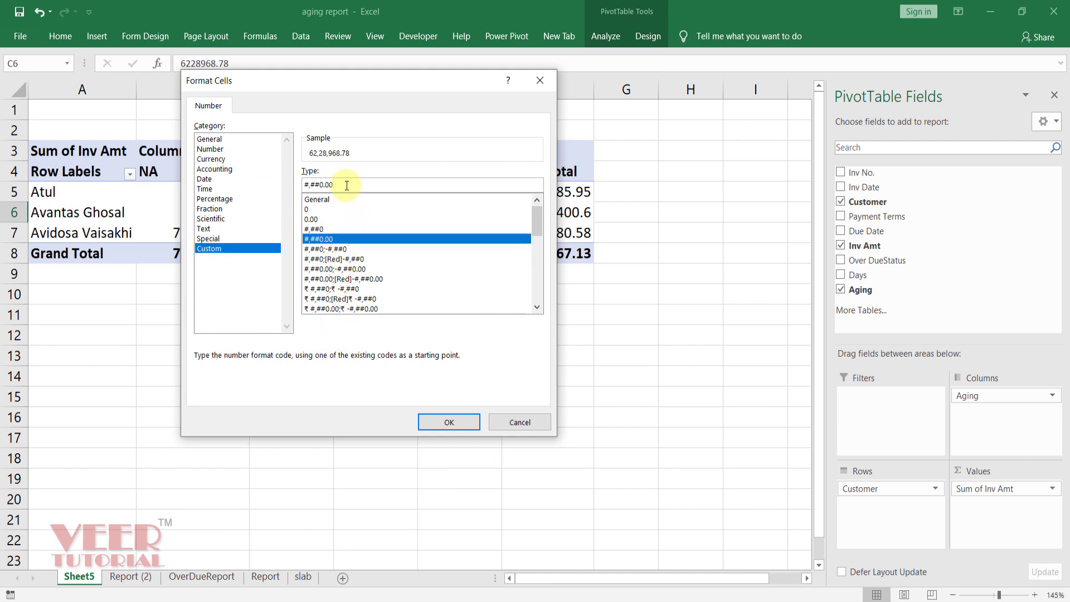
{"action": "type", "text": ","}
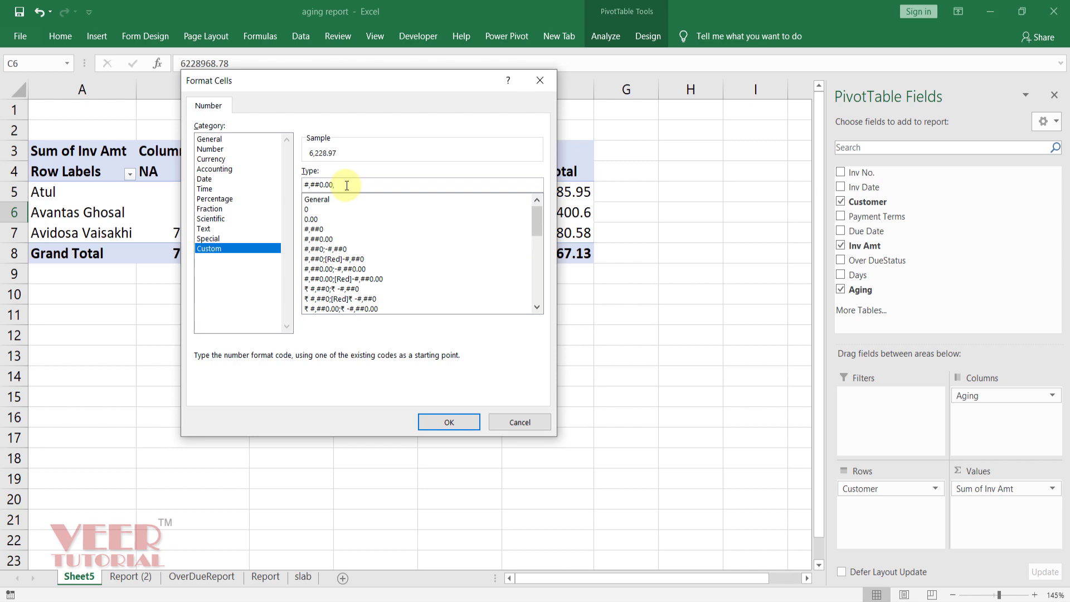
{"action": "type", "text": "\"K\""}
{"action": "left_click", "coordinate": [453, 423]}
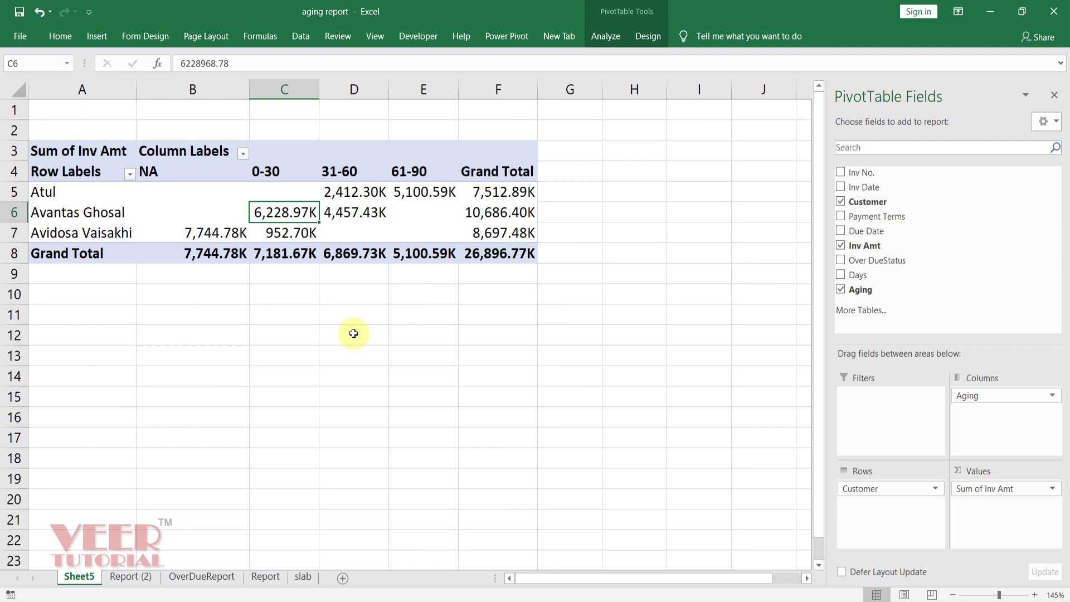
{"action": "left_click", "coordinate": [353, 333]}
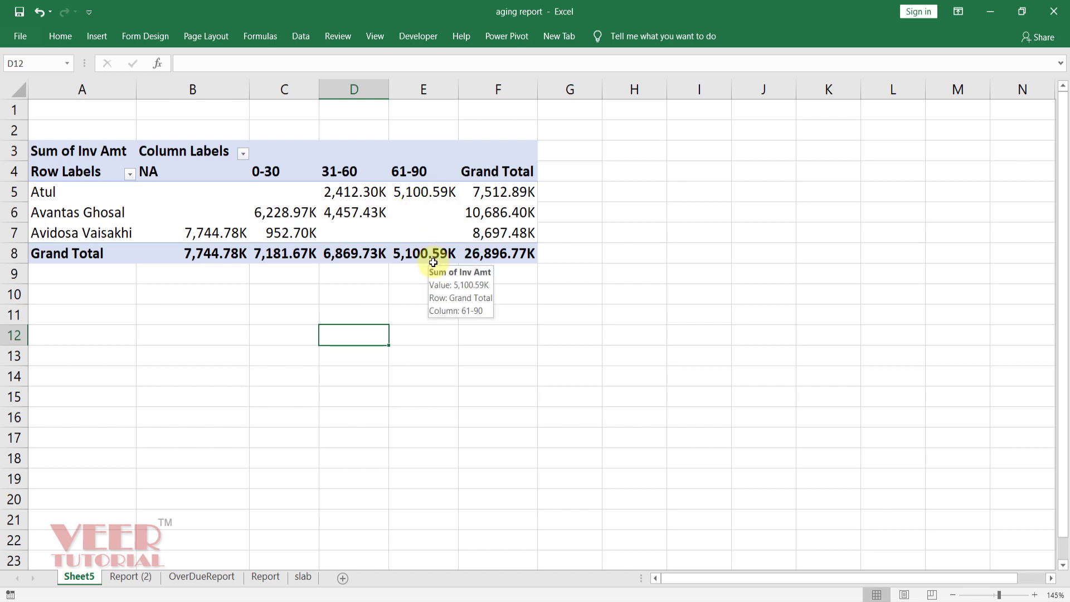
Change the pivot number format to #,##0,"K" for whole thousands like 26,897K.
{"action": "left_click", "coordinate": [410, 215]}
{"action": "right_click", "coordinate": [410, 216]}
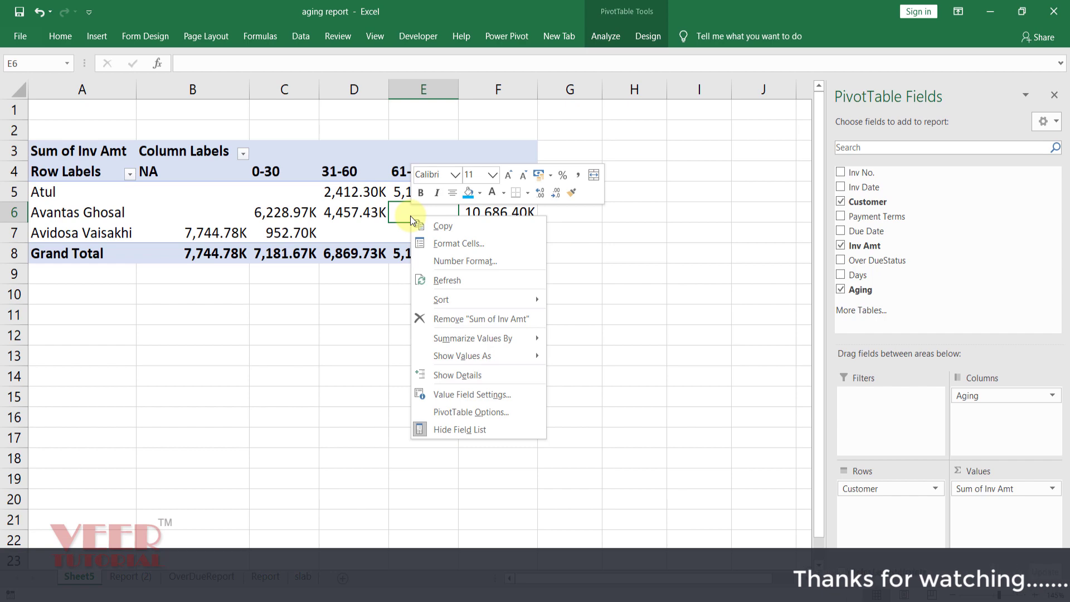
{"action": "left_click", "coordinate": [446, 263]}
{"action": "left_click", "coordinate": [410, 183]}
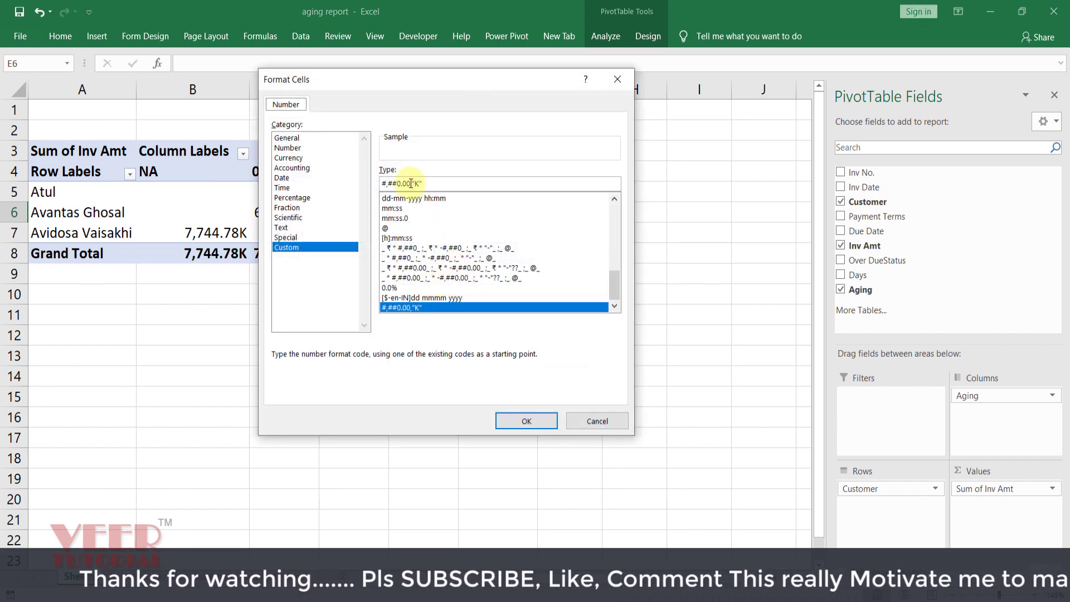
{"action": "key", "text": "BackSpace"}
{"action": "key", "text": "BackSpace"}
{"action": "key", "text": "BackSpace"}
{"action": "type", "text": ","}
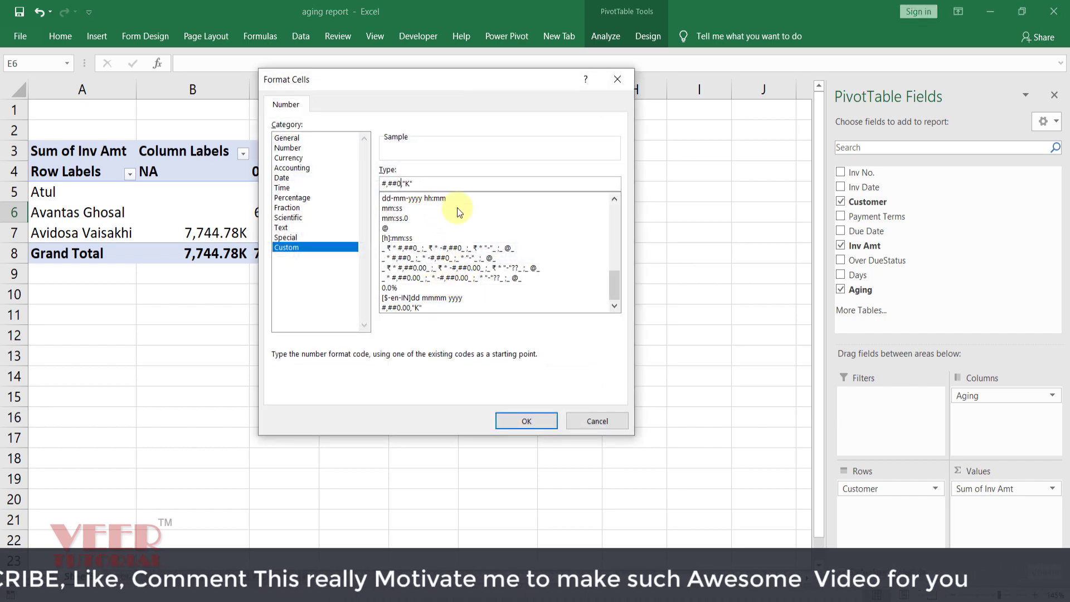
{"action": "left_click", "coordinate": [509, 421]}
{"action": "left_click", "coordinate": [392, 356]}
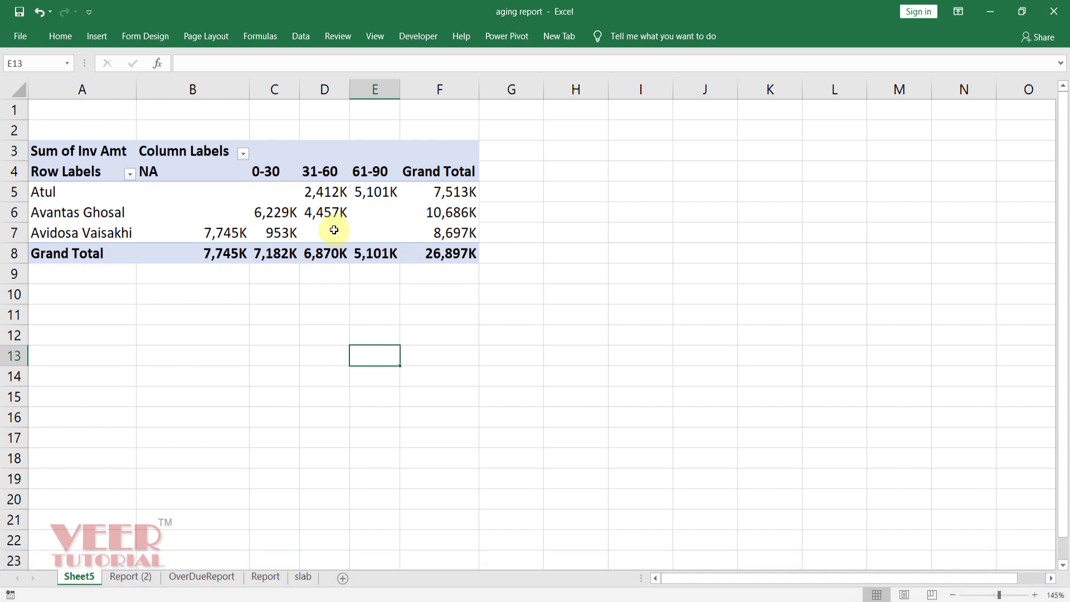
In PivotTable Options, turn off autofit column widths and show 0 for empty cells.
{"action": "right_click", "coordinate": [333, 230]}
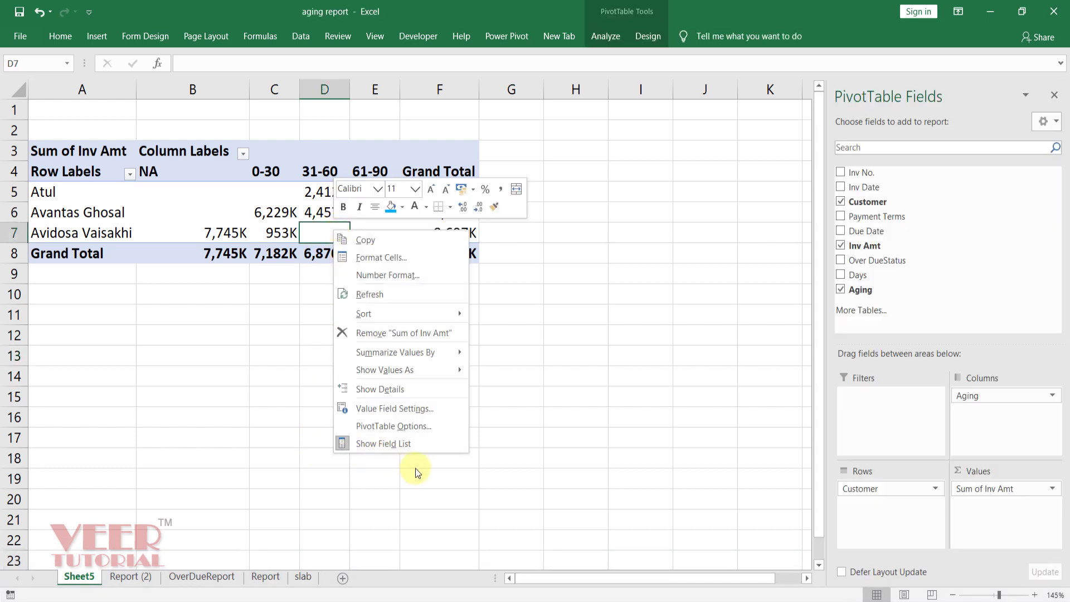
{"action": "left_click", "coordinate": [438, 432]}
{"action": "left_click", "coordinate": [364, 473]}
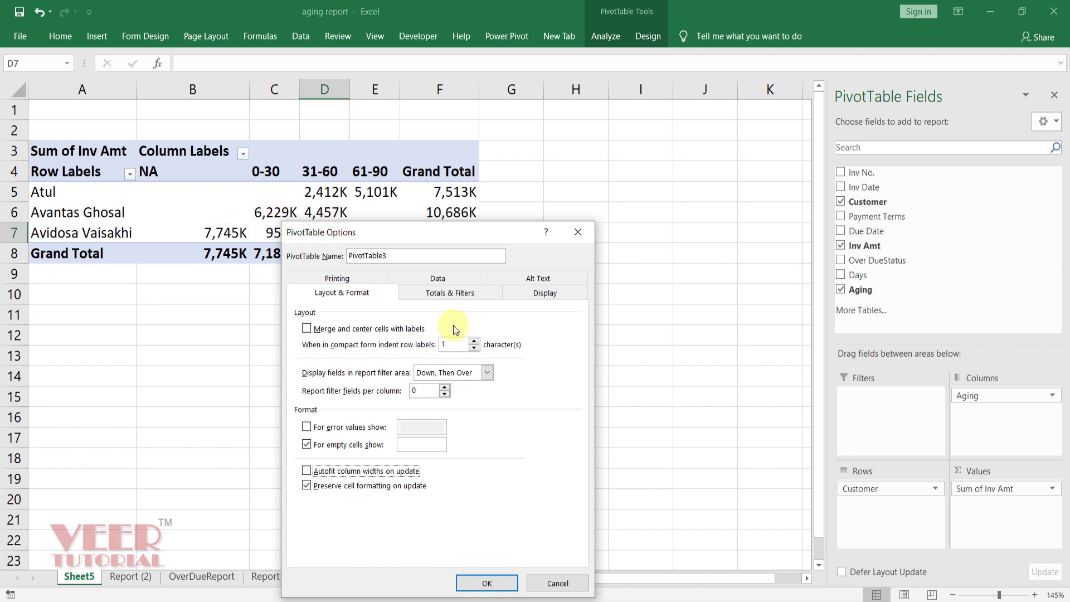
{"action": "left_click", "coordinate": [427, 445]}
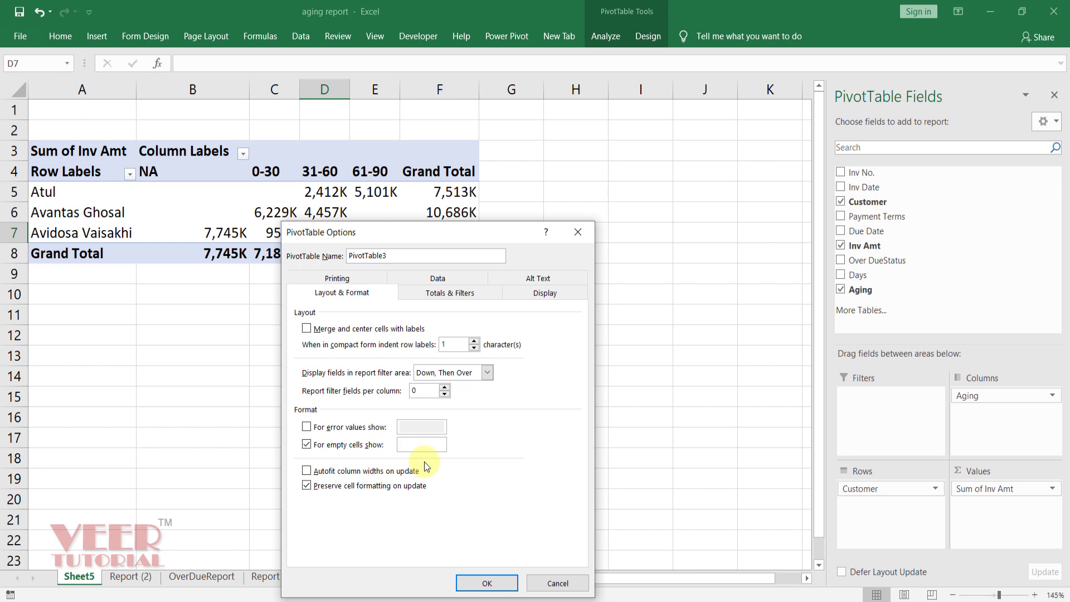
{"action": "type", "text": "0"}
{"action": "left_click", "coordinate": [487, 583]}
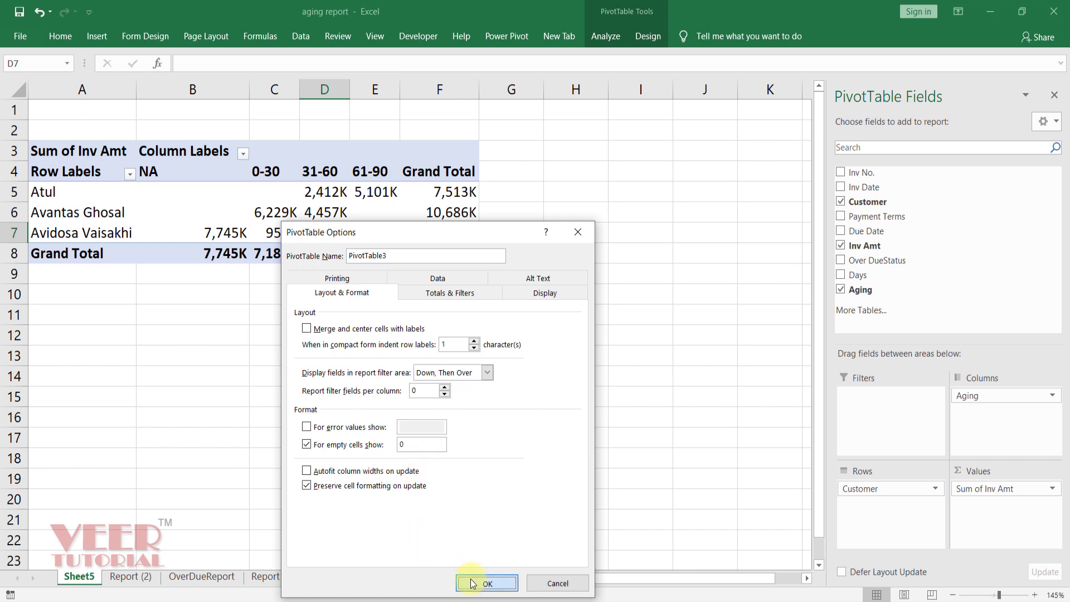
{"action": "left_click", "coordinate": [315, 359]}
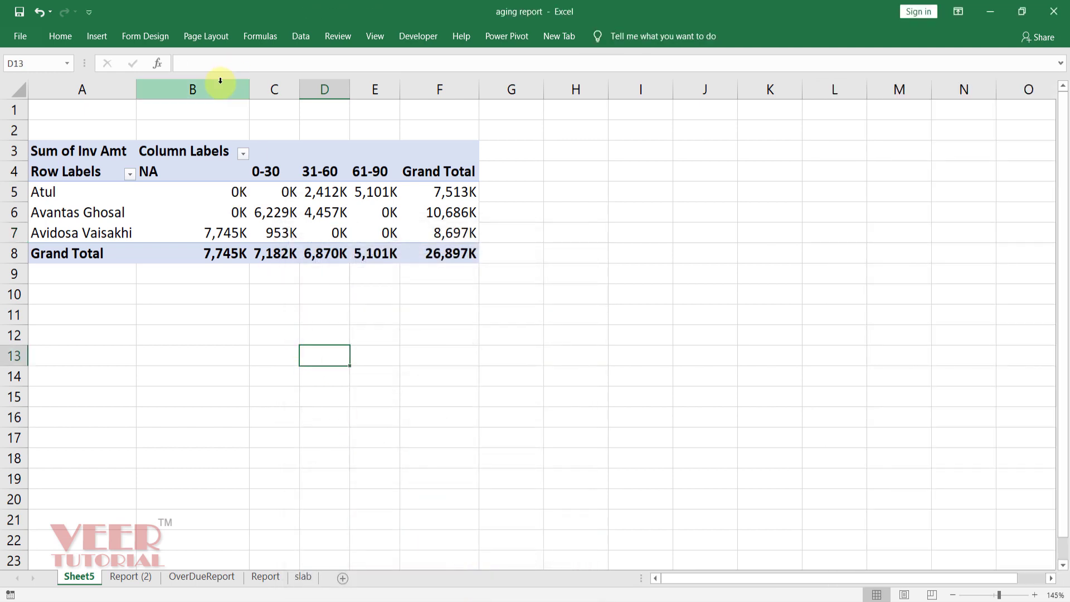
{"action": "left_click", "coordinate": [222, 193]}
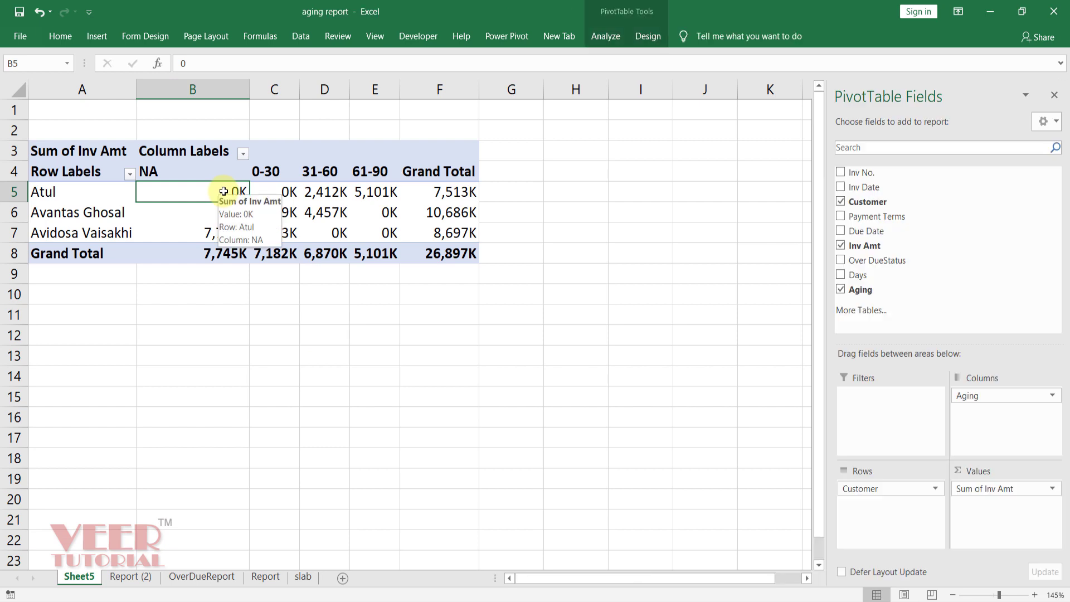
Resize pivot columns B through F to one equal, wider width.
{"action": "mouse_move", "coordinate": [215, 88]}
{"action": "left_mouse_down"}
{"action": "mouse_move", "coordinate": [478, 89]}
{"action": "mouse_move", "coordinate": [531, 101]}
{"action": "left_mouse_up"}
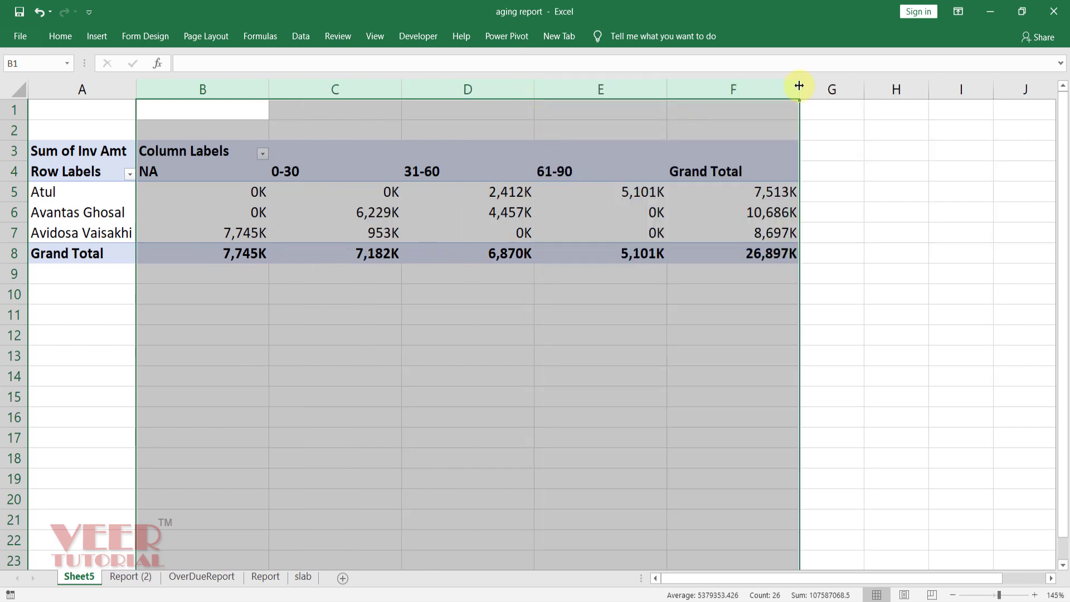
{"action": "left_click_drag", "start_coordinate": [798, 85], "coordinate": [758, 89]}
{"action": "left_click", "coordinate": [491, 356]}
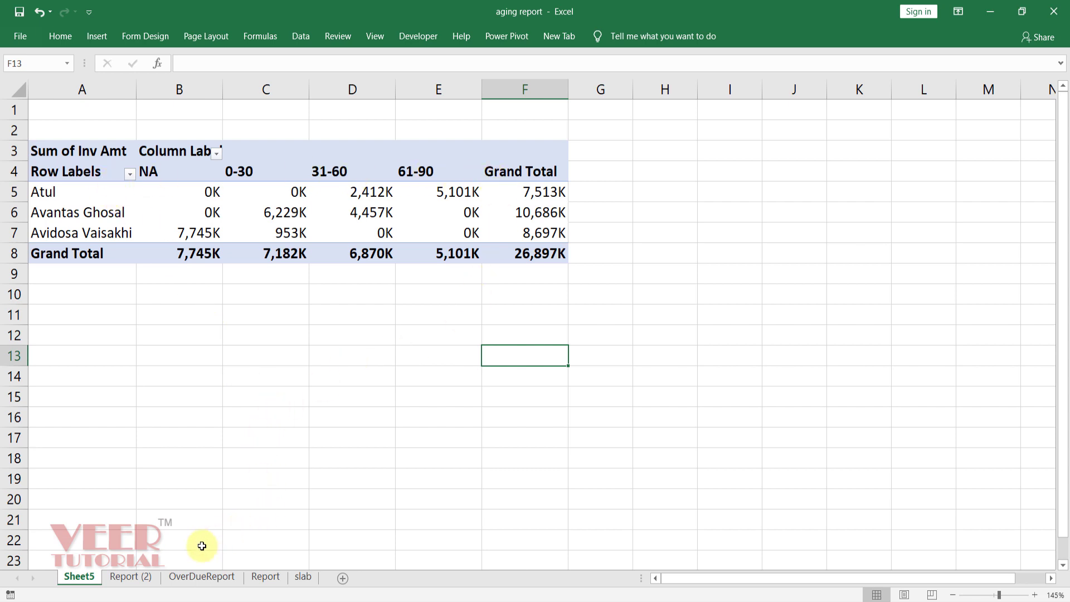
{"action": "left_click", "coordinate": [131, 577]}
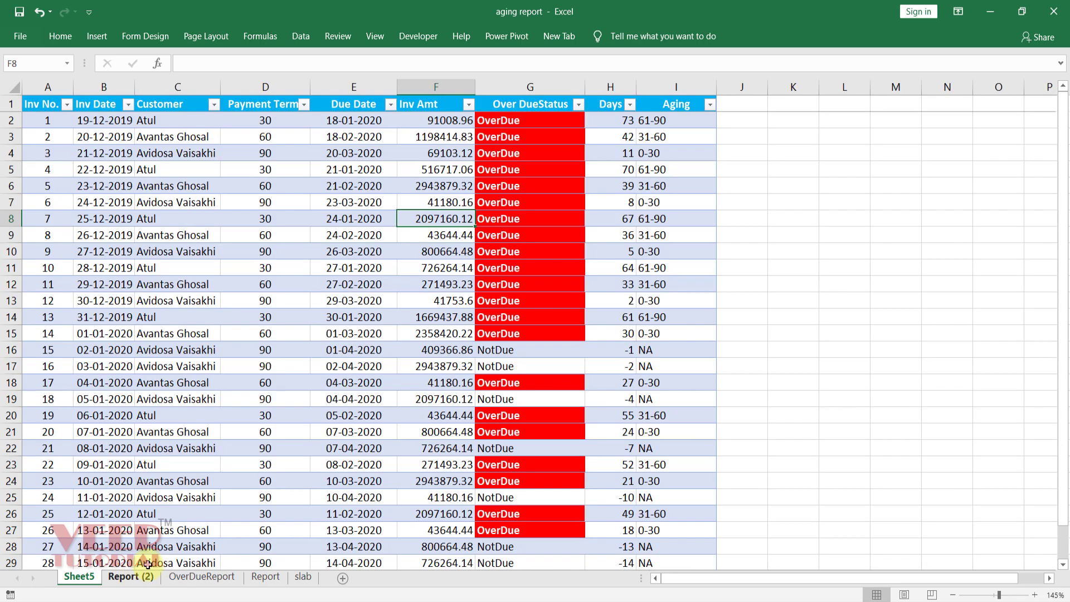
{"action": "scroll", "coordinate": [222, 455], "scroll_direction": "down", "scroll_amount": 3}
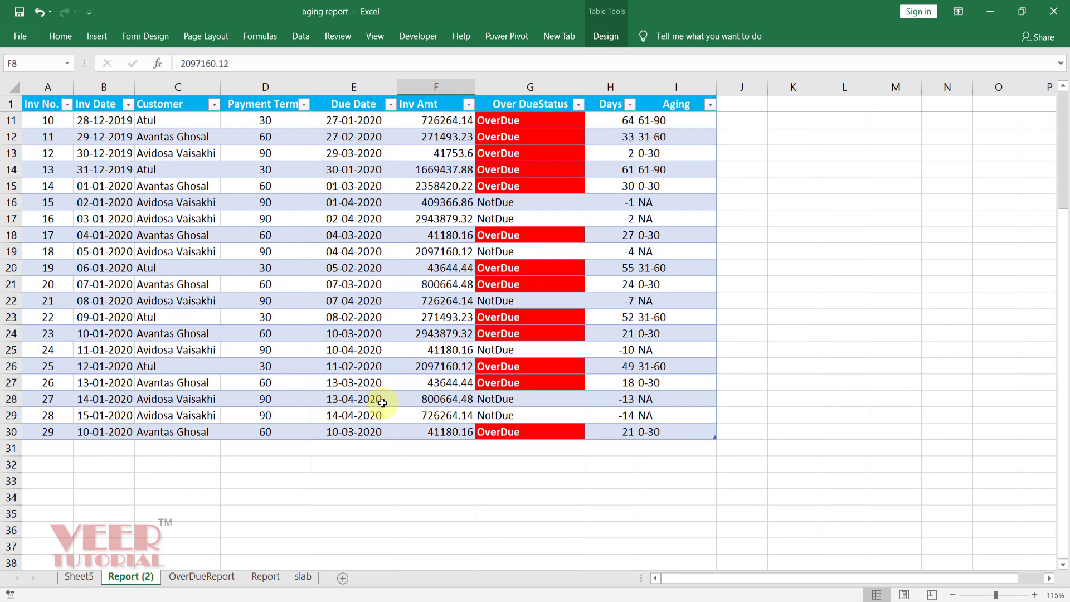
{"action": "scroll", "coordinate": [375, 399], "scroll_direction": "up", "scroll_amount": 3}
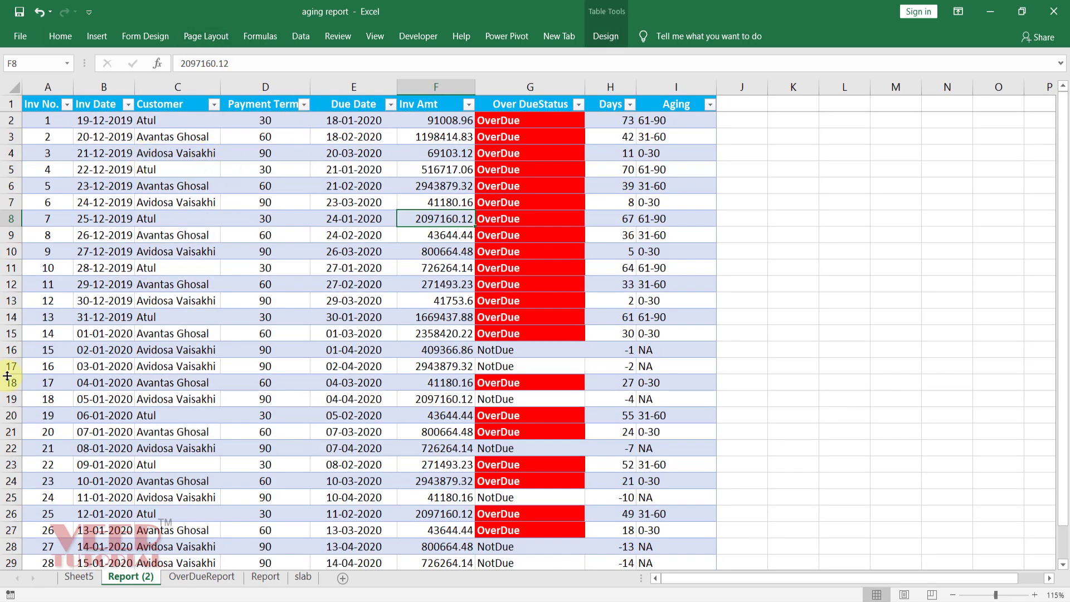
{"action": "left_click", "coordinate": [70, 579]}
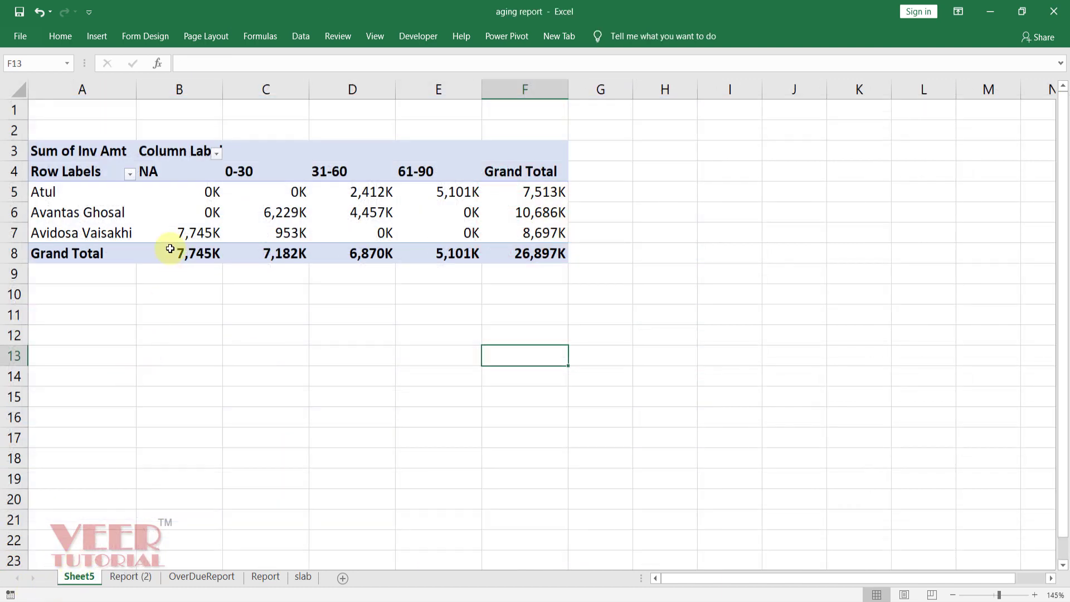